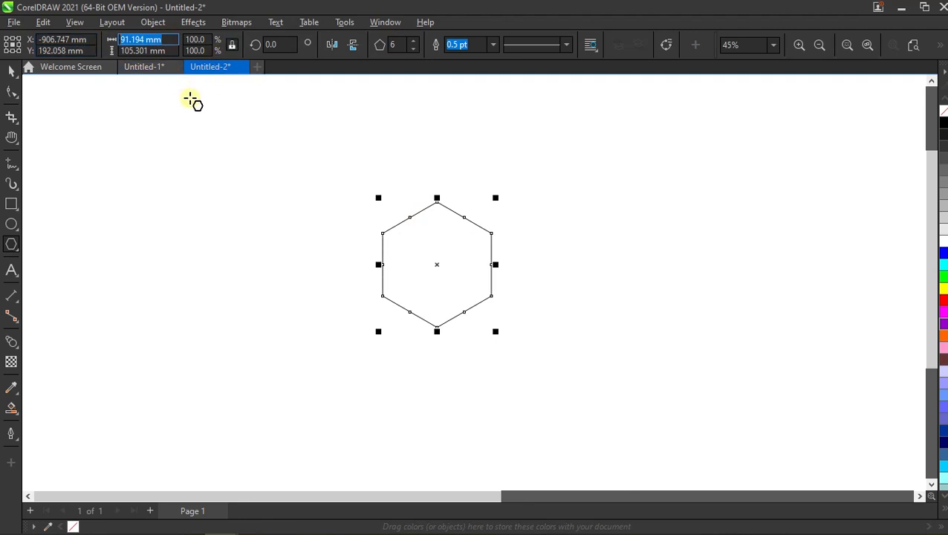
- Resize the hexagon proportionally to a width of 25 mm
text(25)
key(Return)
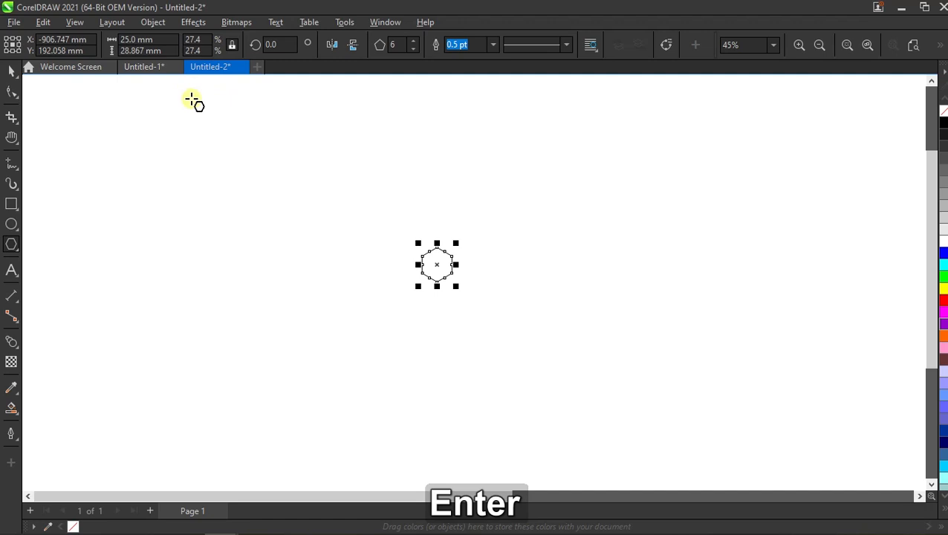
scroll(441, 267, up, 1)
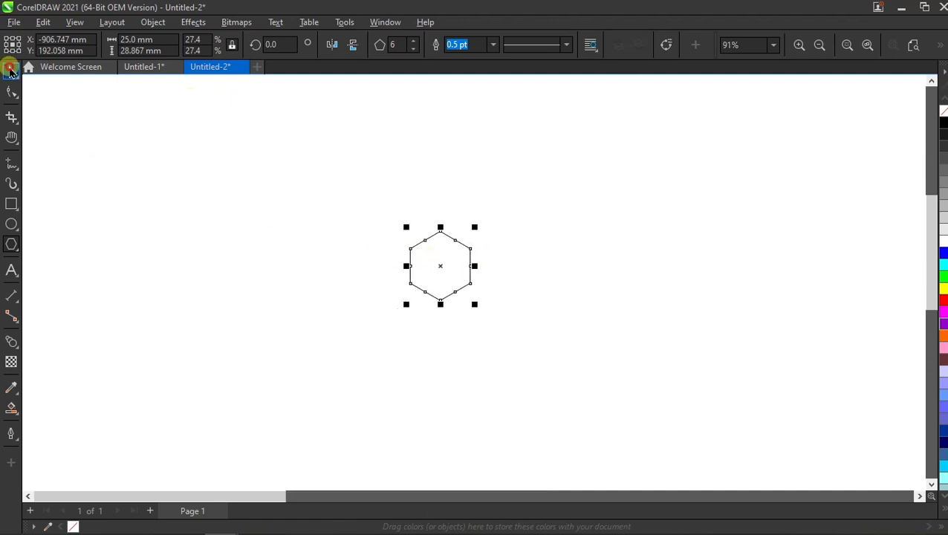
click(10, 71)
click(337, 224)
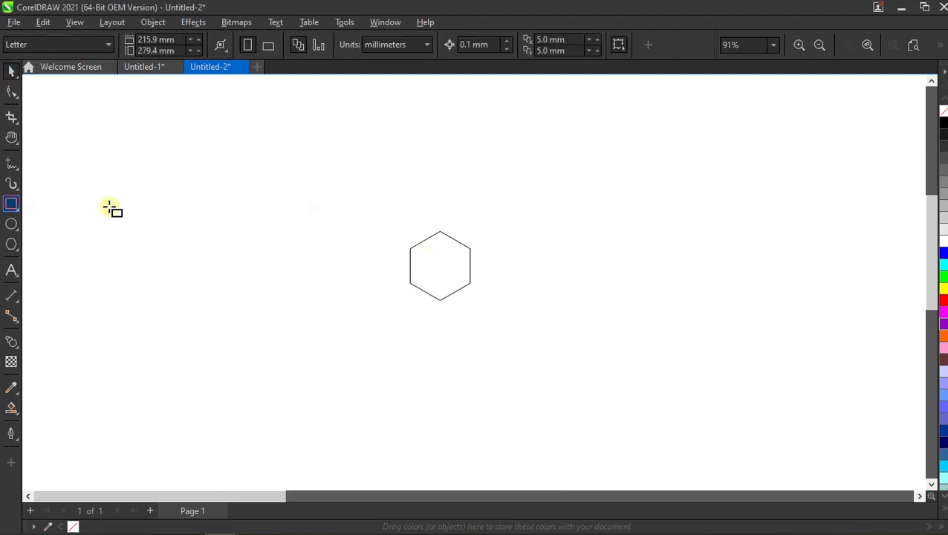
- Draw a square about 24 mm wide beside the hexagon and rotate it 45 degrees clockwise into a diamond
drag(300, 209, 357, 266)
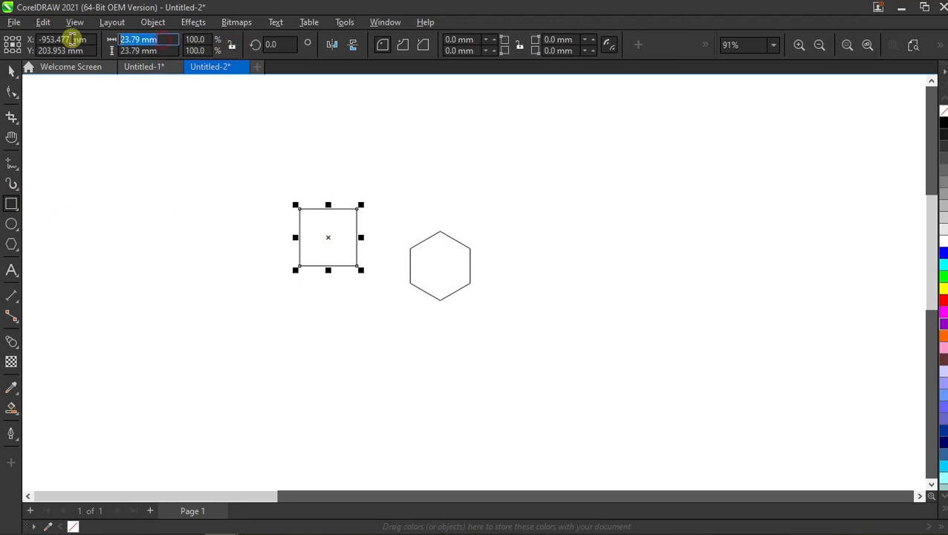
click(10, 73)
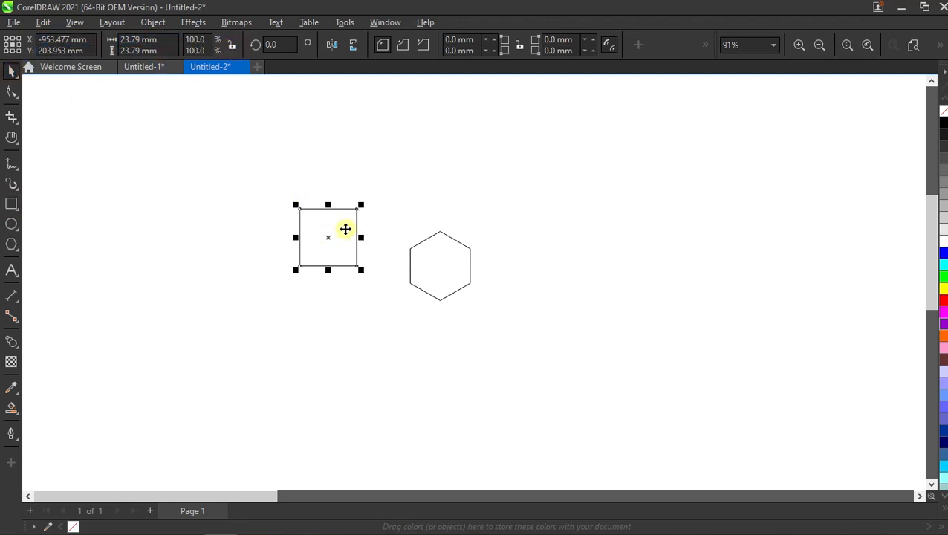
click(345, 230)
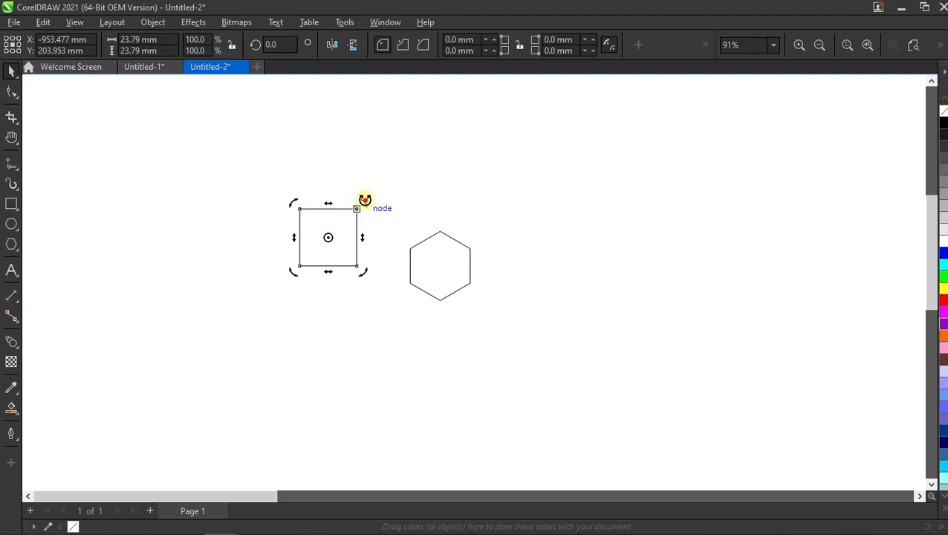
drag(365, 200, 374, 237)
click(339, 236)
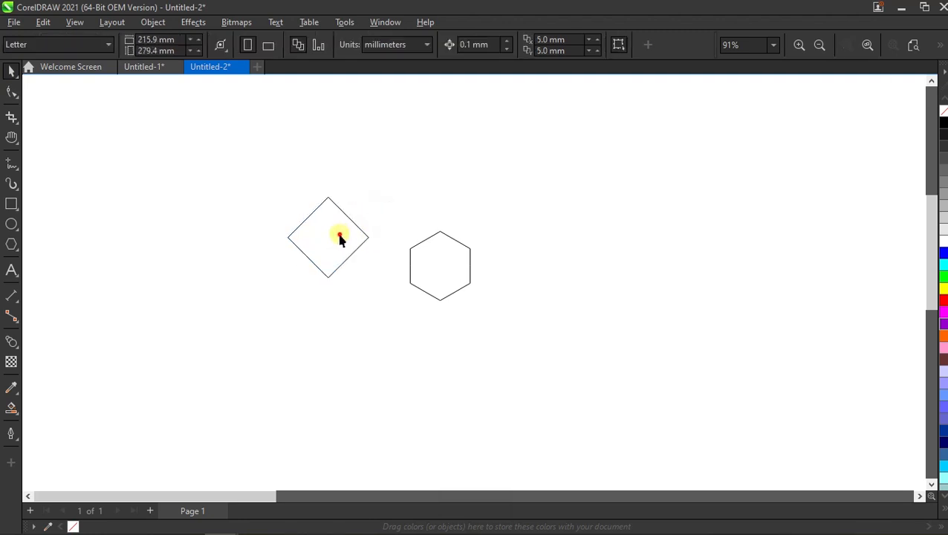
- Set the diamond's size to 50 mm wide and 25 mm high
click(340, 236)
drag(172, 41, 128, 41)
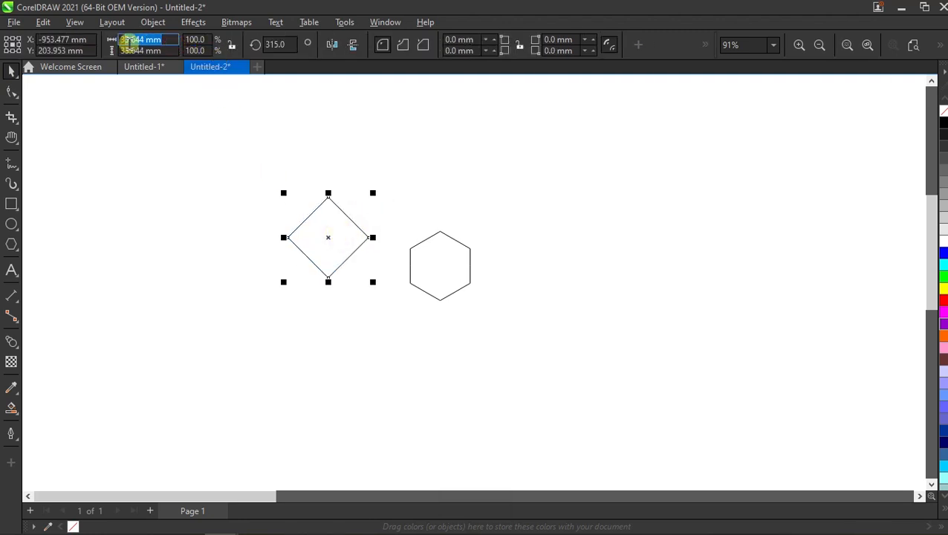
key(ctrl+a)
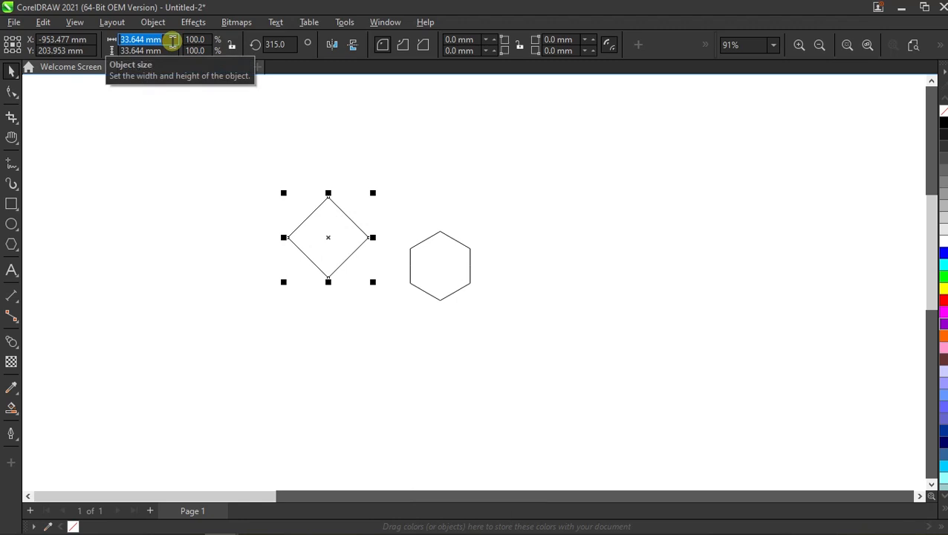
text(50)
key(Tab)
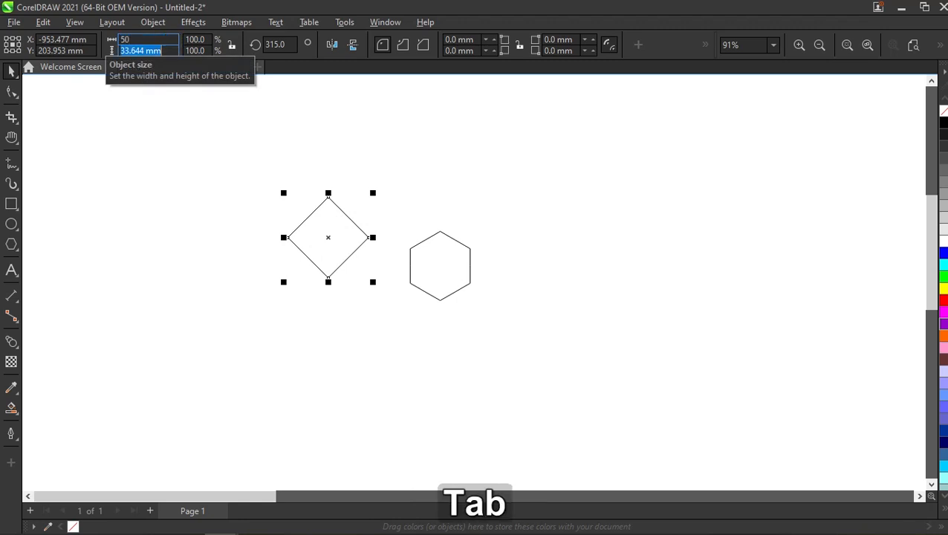
text(25)
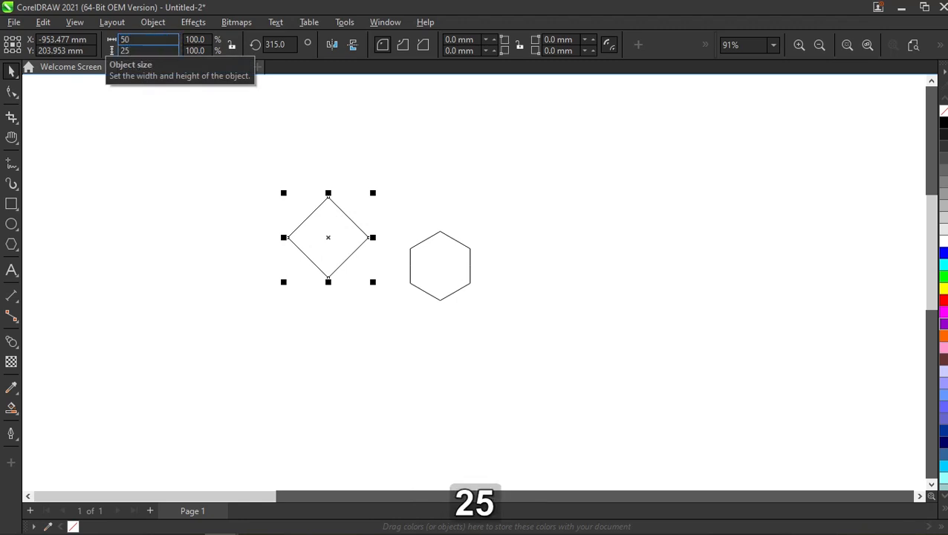
key(Return)
- Move the diamond directly above the hexagon, then raise the hexagon so its top point overlaps the diamond's lower half
click(476, 127)
drag(330, 215, 443, 202)
click(437, 277)
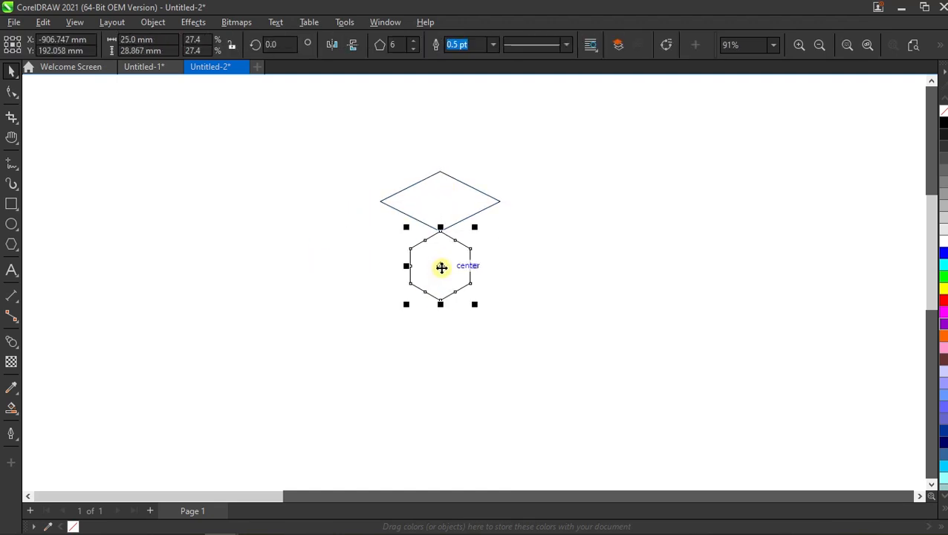
drag(442, 267, 440, 233)
click(567, 214)
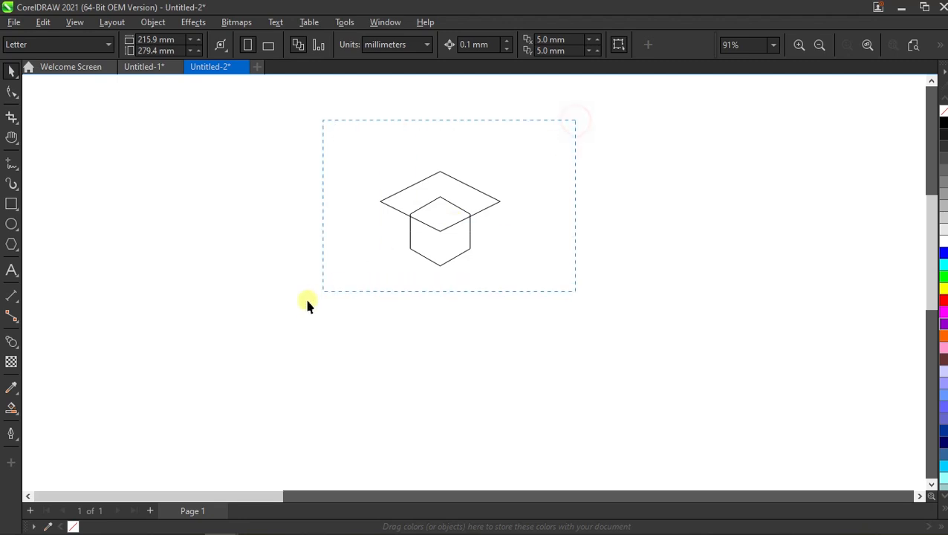
- Select the diamond and hexagon together and trim their overlap with Simplify
drag(307, 303, 308, 303)
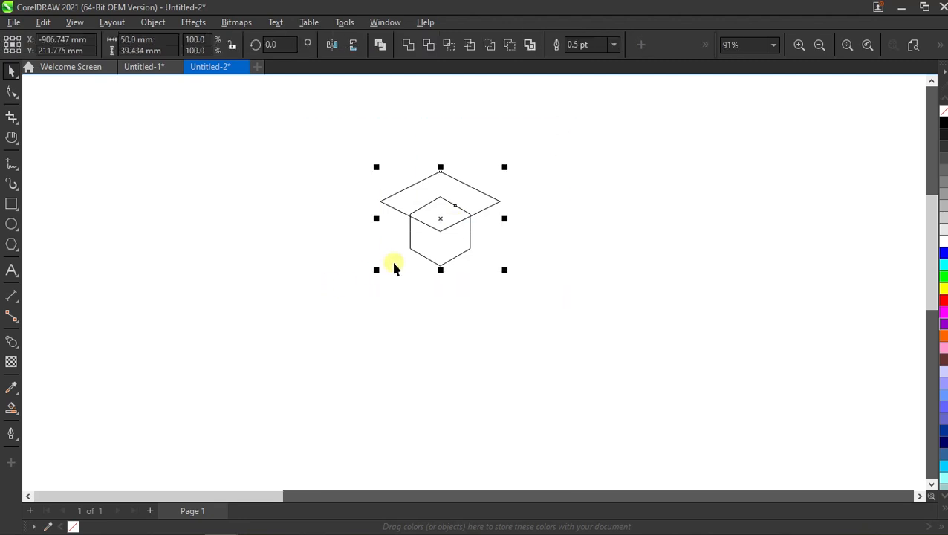
click(473, 47)
click(538, 107)
click(463, 253)
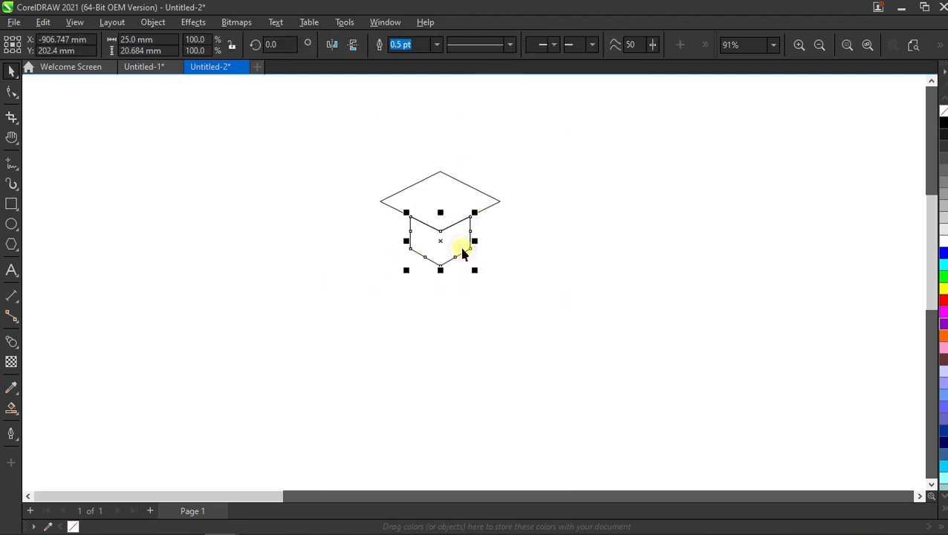
click(514, 245)
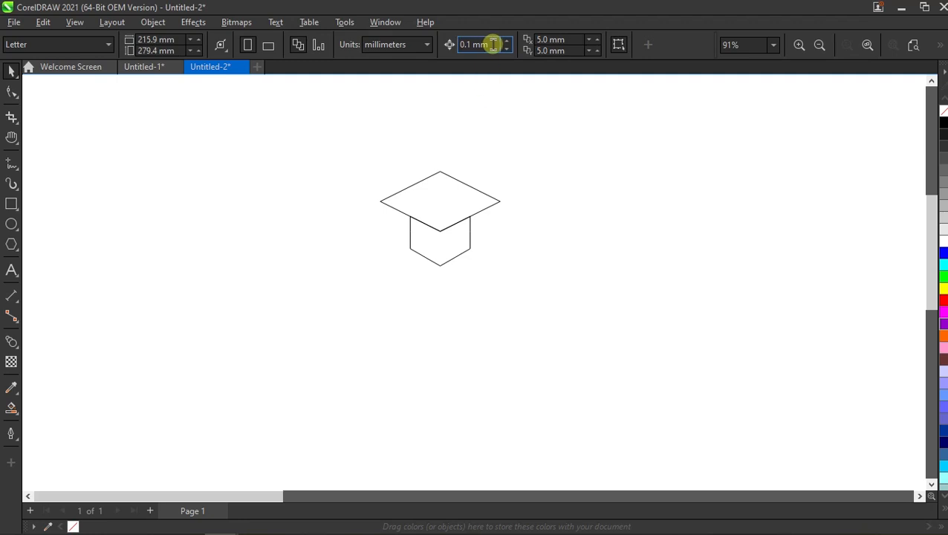
- Set the nudge distance to 1 mm and nudge the trimmed hexagon down once to open a gap below the diamond
drag(494, 44, 449, 50)
text(1)
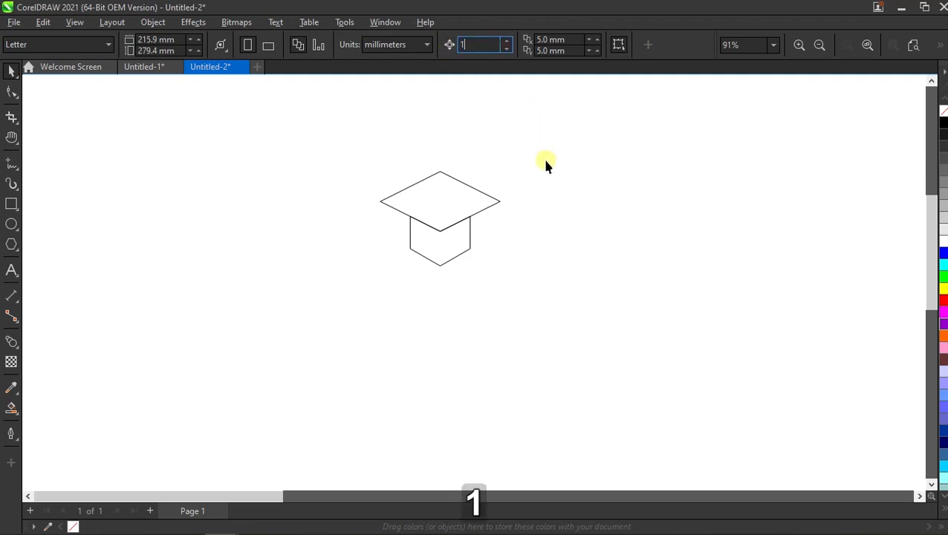
key(Return)
click(453, 247)
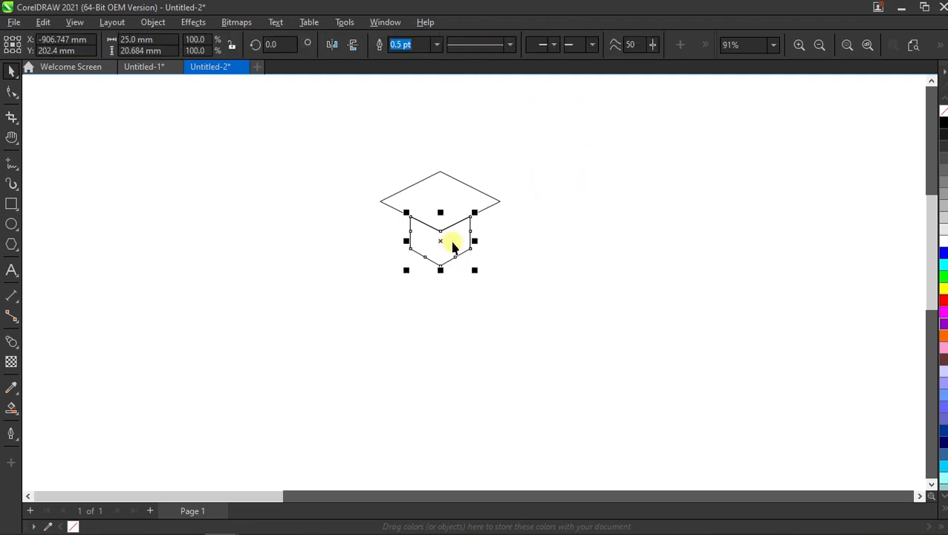
key(Down)
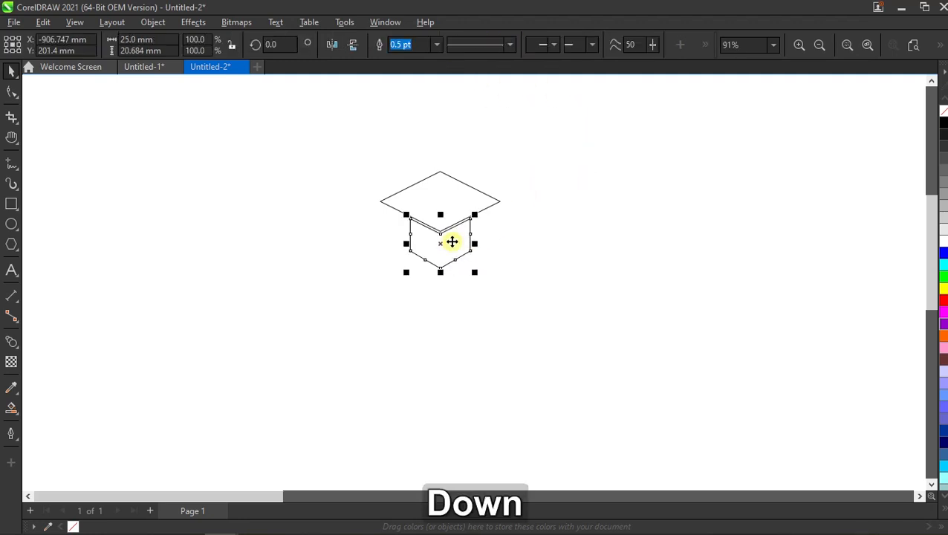
click(523, 212)
- Group the diamond and the trimmed hexagon, and fill the group with black
drag(370, 282, 388, 273)
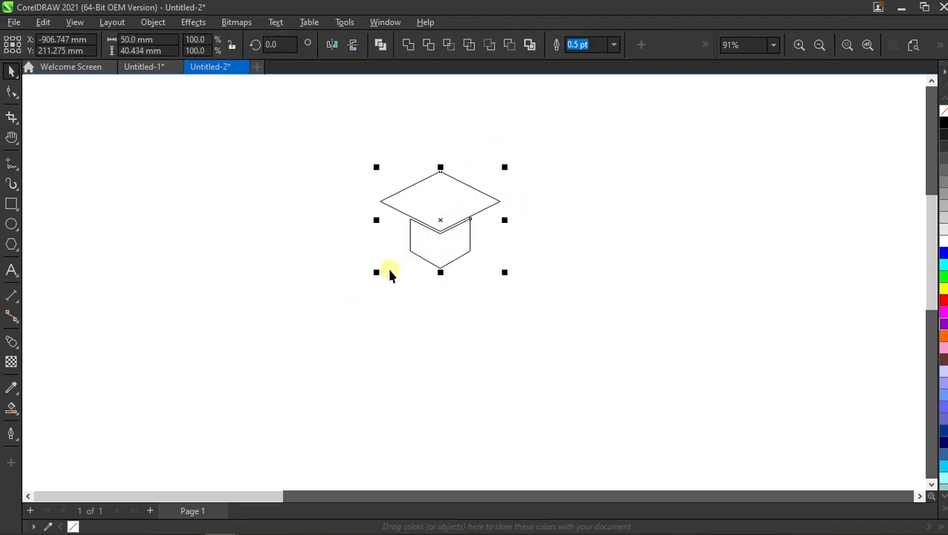
right_click(423, 229)
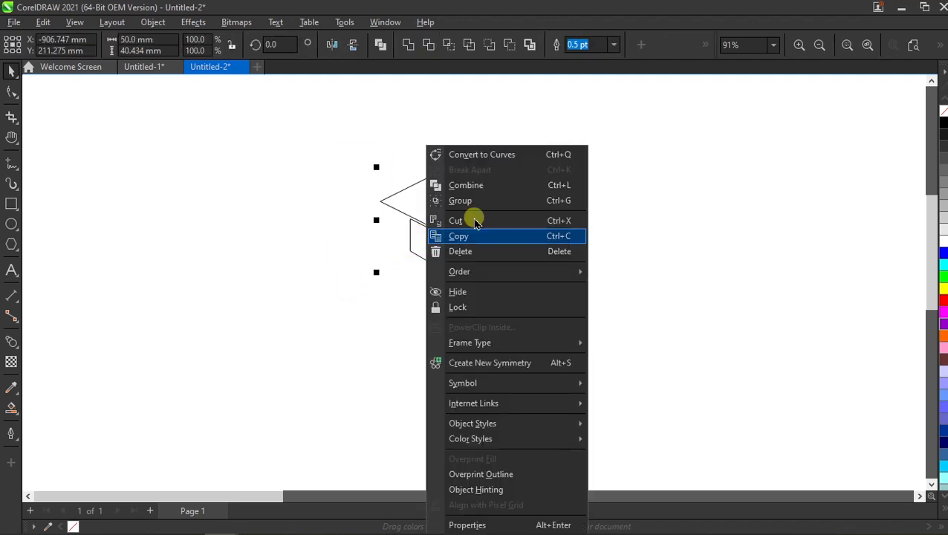
click(536, 201)
click(944, 121)
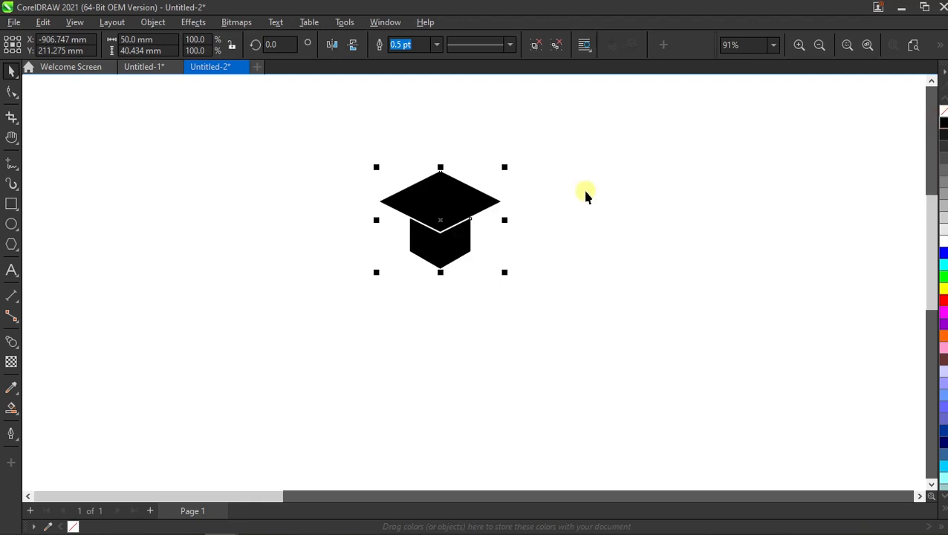
click(595, 190)
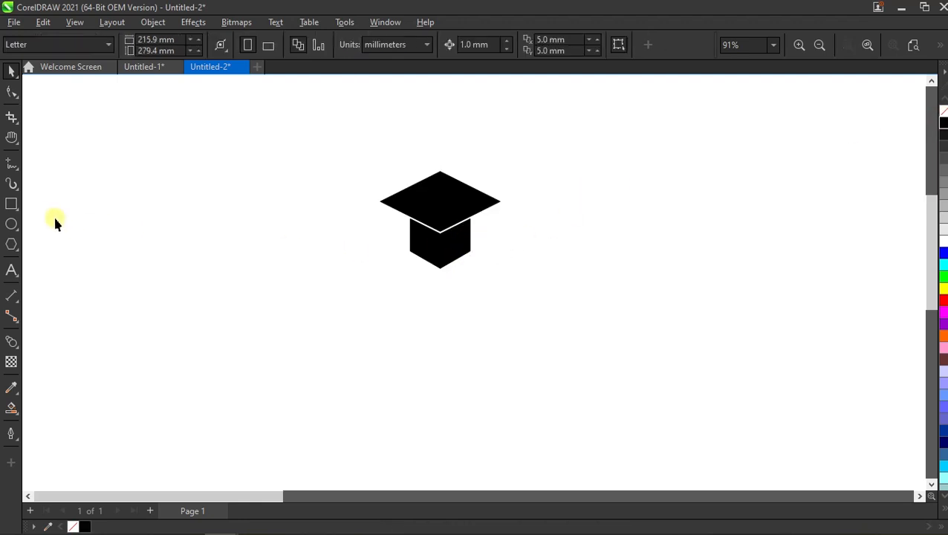
- Draw a rectangle about 32 mm wide and 12 mm high just below the black cap shape
click(11, 204)
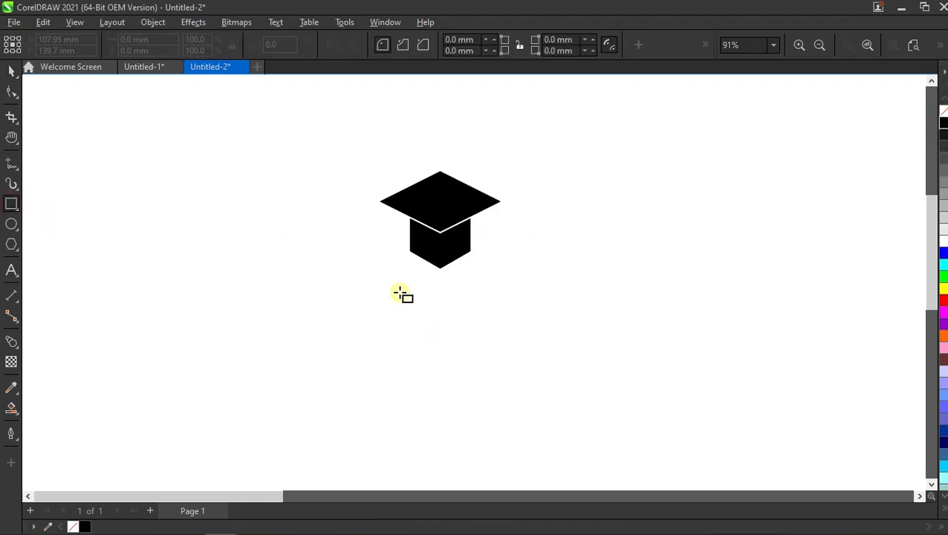
mouse_move(400, 284)
mouse_down()
mouse_move(479, 292)
mouse_move(480, 312)
mouse_move(440, 284)
mouse_up()
key(space)
scroll(439, 284, up, 2)
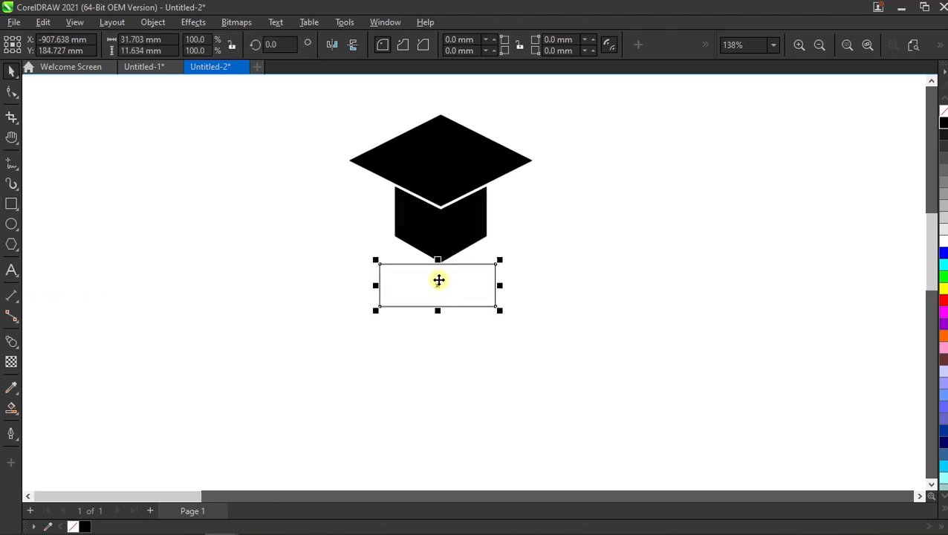
scroll(427, 266, up, 1)
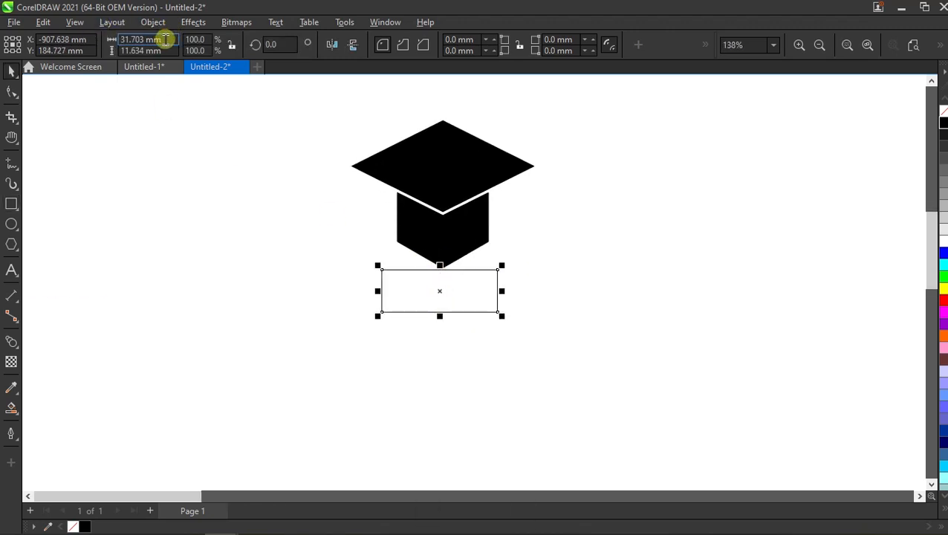
- Set the rectangle's size to 25 mm wide and 10 mm high
click(127, 41)
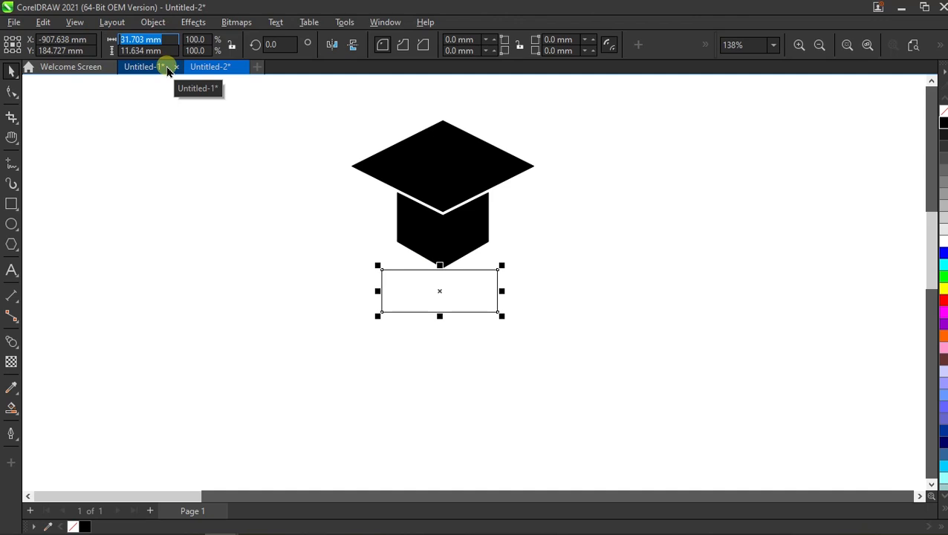
text(25)
key(Return)
key(Tab)
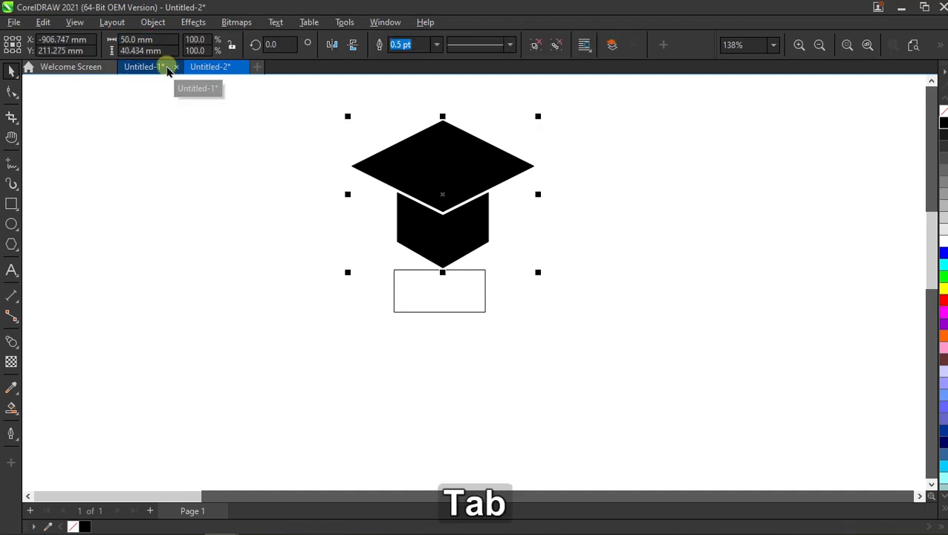
click(599, 225)
click(445, 281)
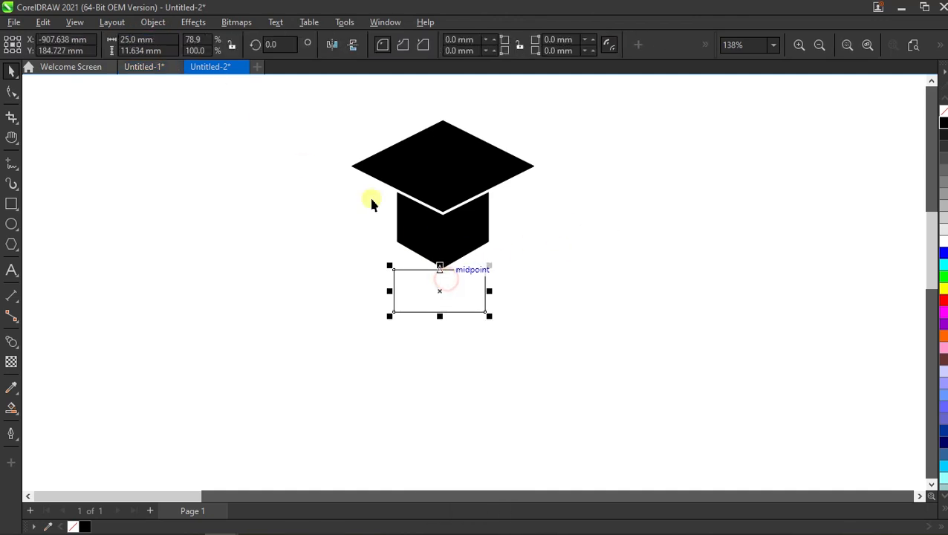
click(169, 50)
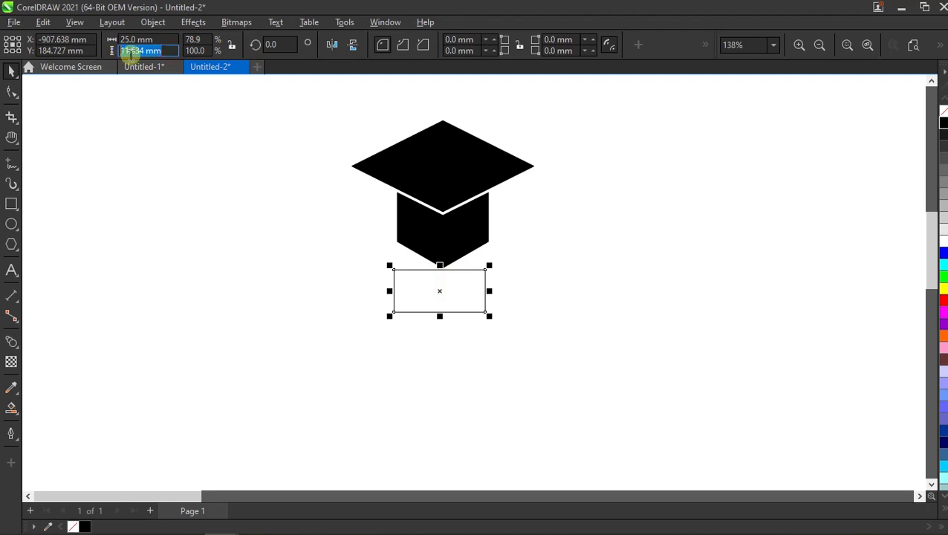
text(10)
key(Return)
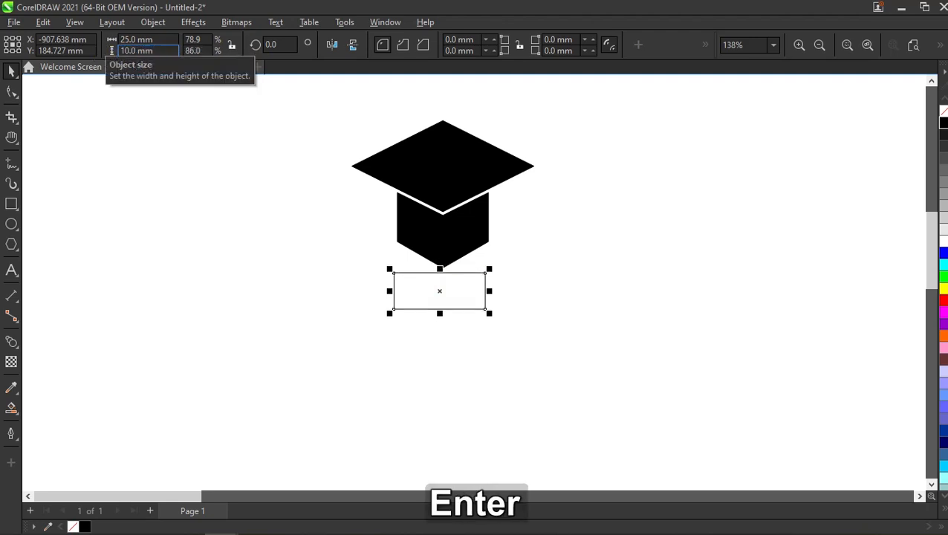
click(588, 220)
- Center the rectangle horizontally under the black cap group
click(436, 274)
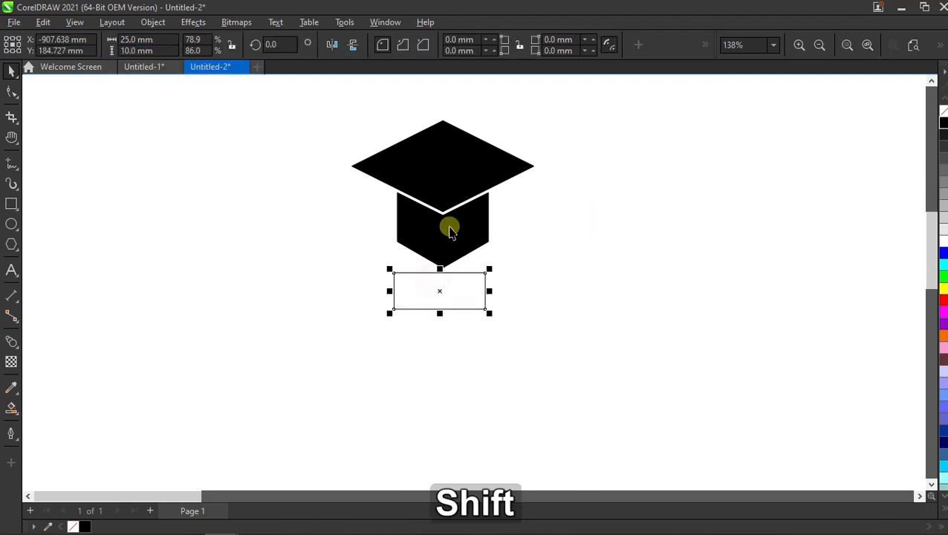
shift+click(449, 227)
key(c)
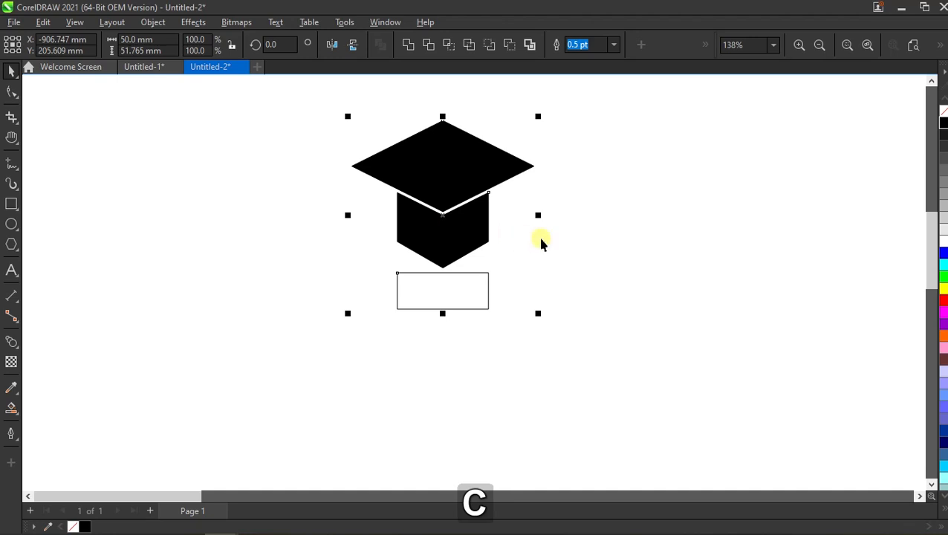
click(579, 238)
- Convert the rectangle below the cap to curves
click(440, 300)
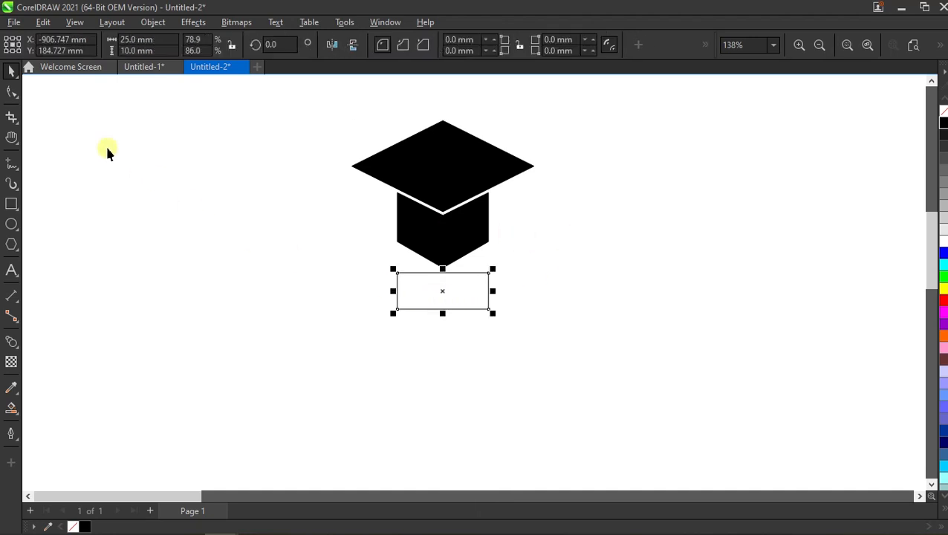
click(8, 94)
right_click(445, 287)
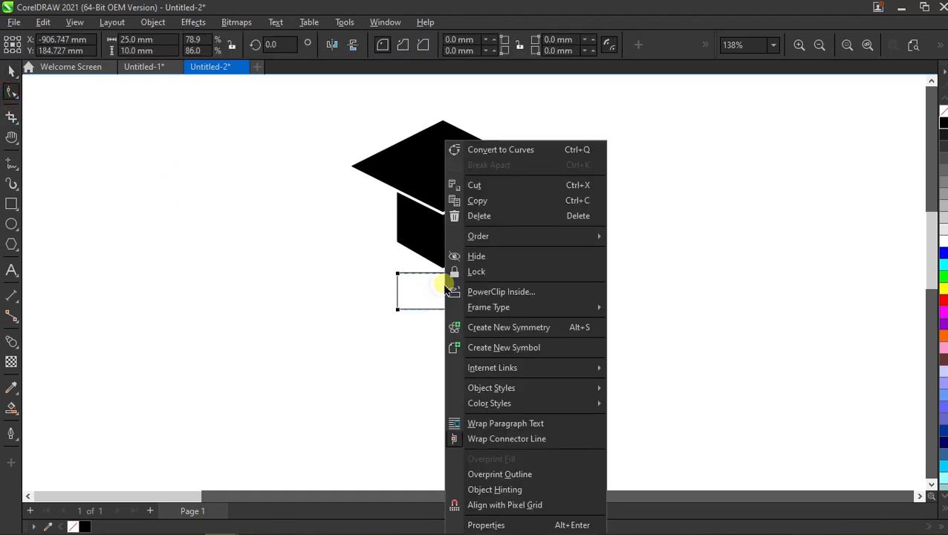
click(544, 151)
scroll(462, 301, up, 1)
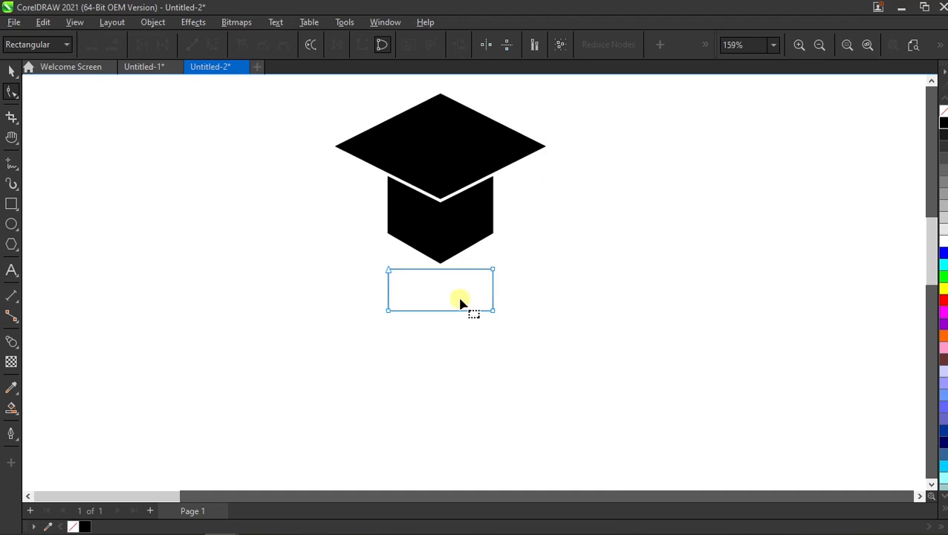
- Narrow the rectangle's bottom edge symmetrically so that it forms a trapezoid tapering slightly downward
drag(529, 297, 355, 342)
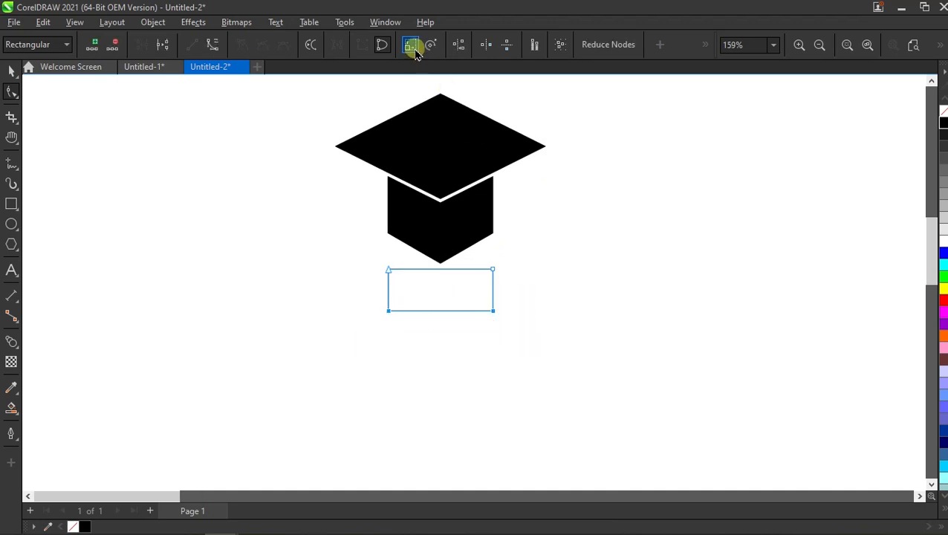
drag(496, 290, 492, 321)
click(9, 70)
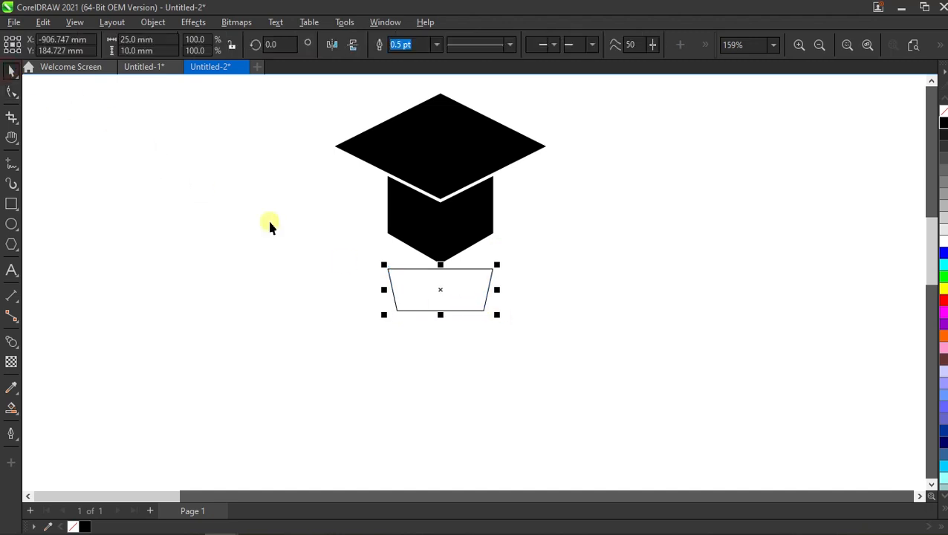
click(324, 239)
- Draw a rectangle about 10 mm wide and 34 mm high down from the trapezoid's bottom edge and center it horizontally on the trapezoid
scroll(451, 260, down, 1)
click(11, 204)
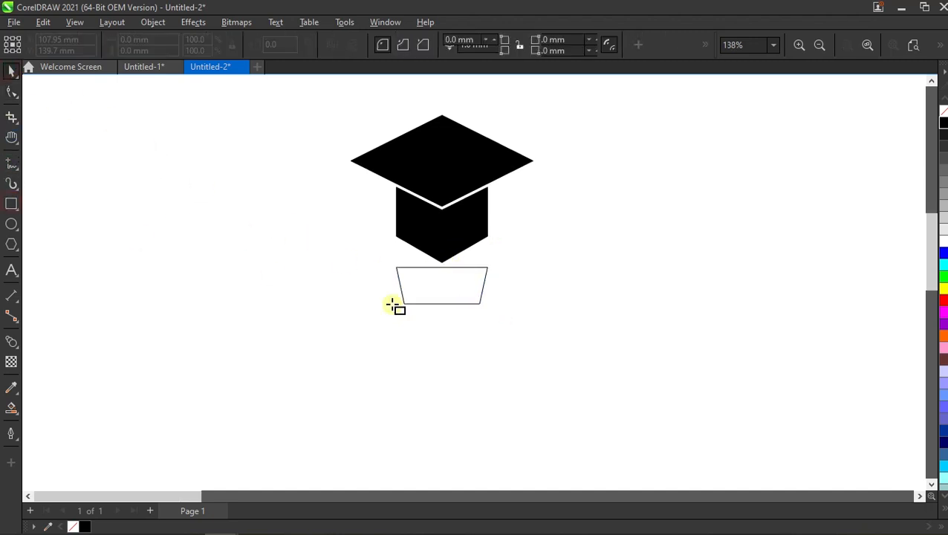
drag(423, 304, 461, 431)
key(space)
shift+click(475, 287)
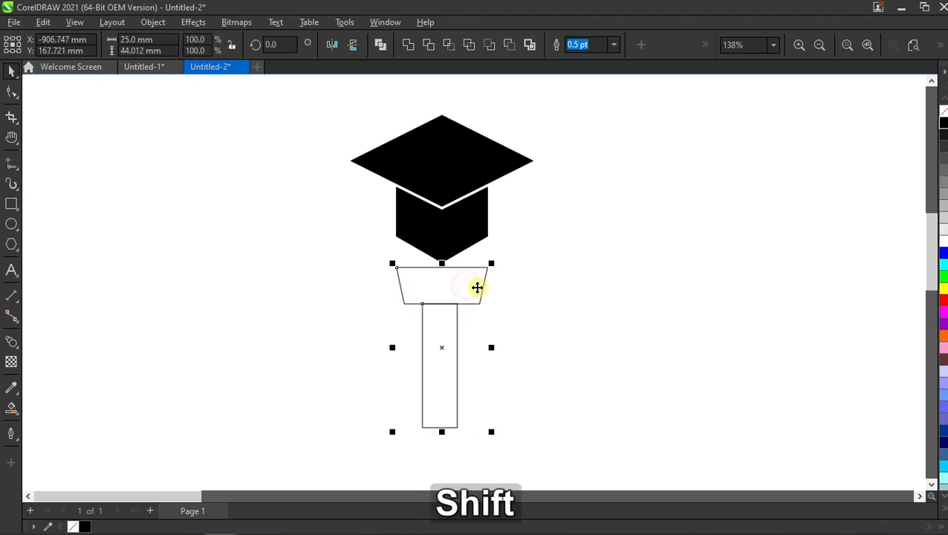
key(c)
click(524, 296)
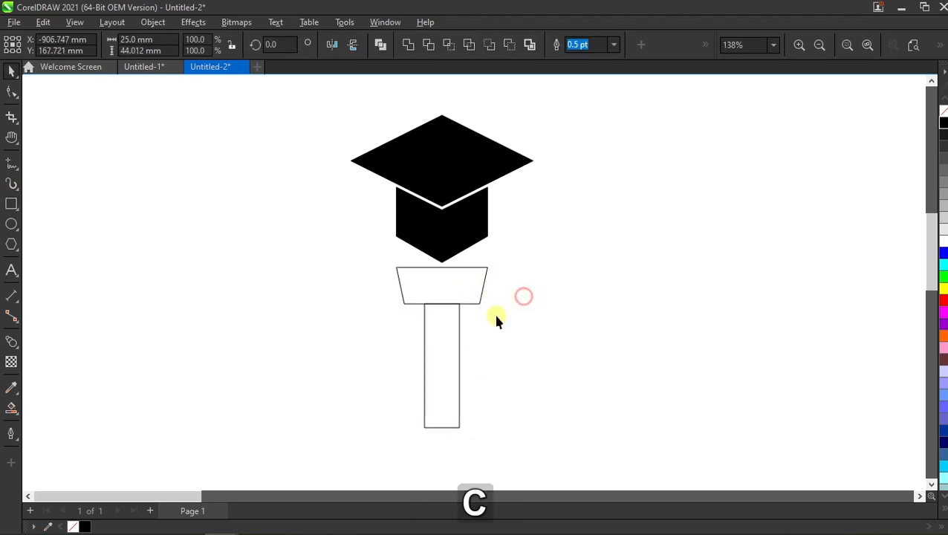
click(439, 333)
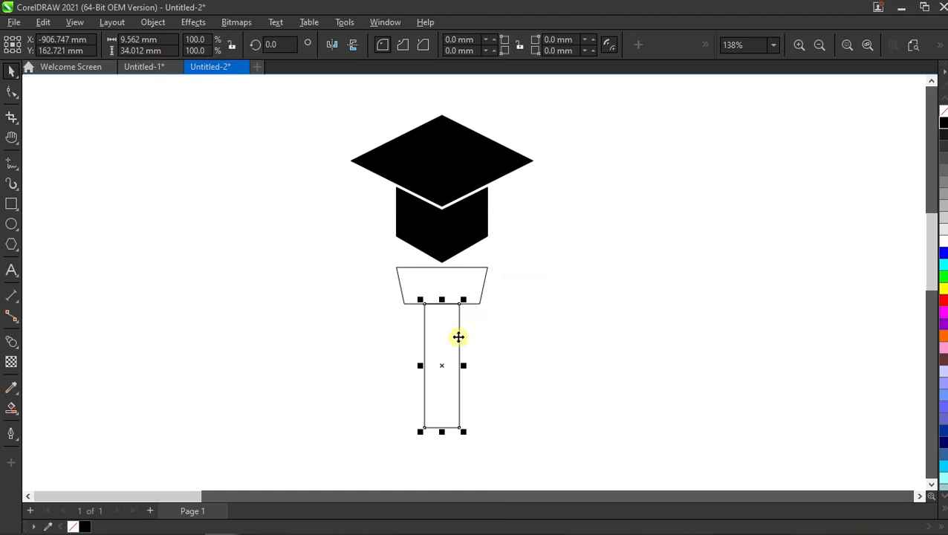
right_click(456, 336)
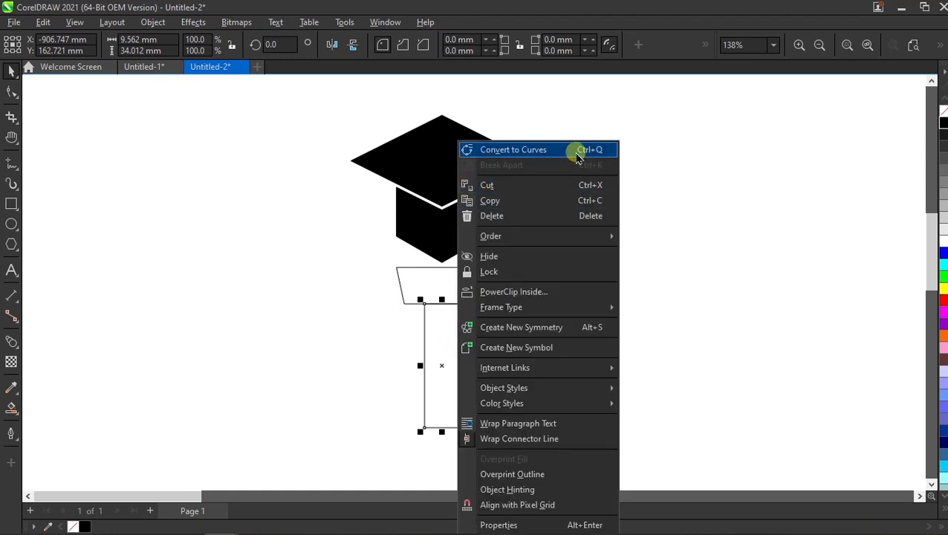
click(267, 264)
- Set the tall rectangle's size to 10 mm wide and 25 mm high
click(447, 328)
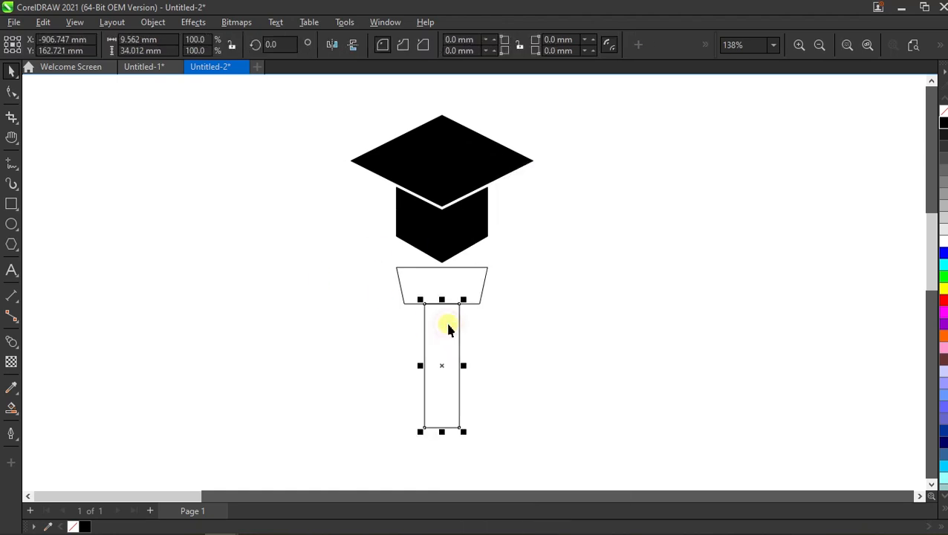
drag(169, 39, 105, 40)
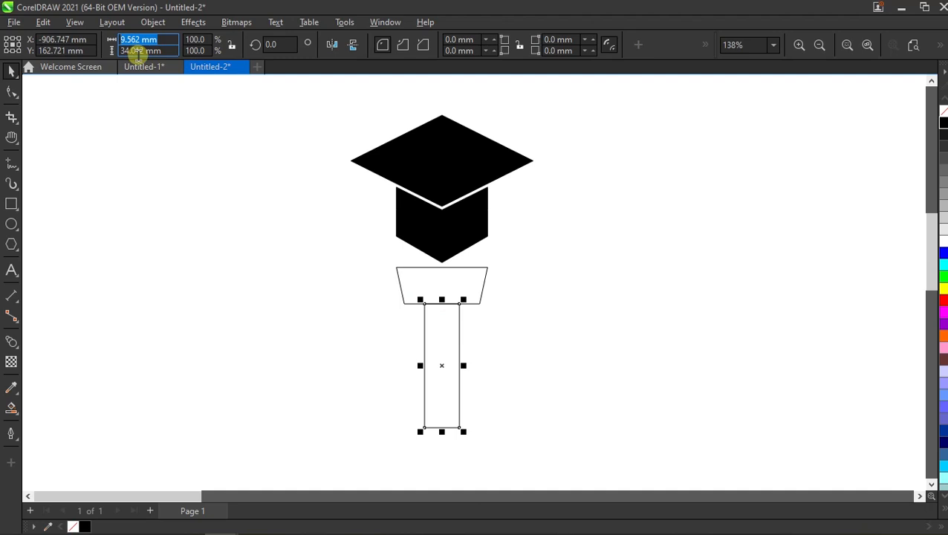
text(10)
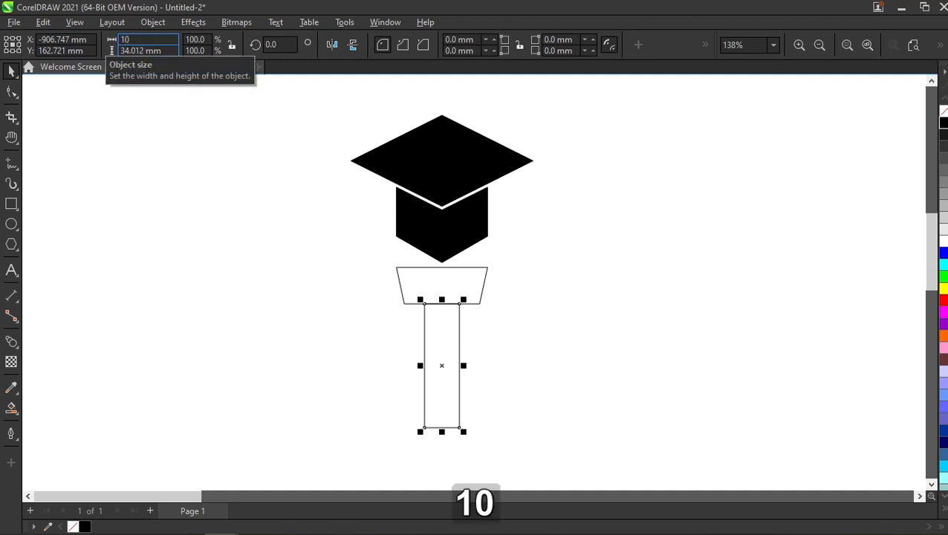
key(Tab)
click(138, 52)
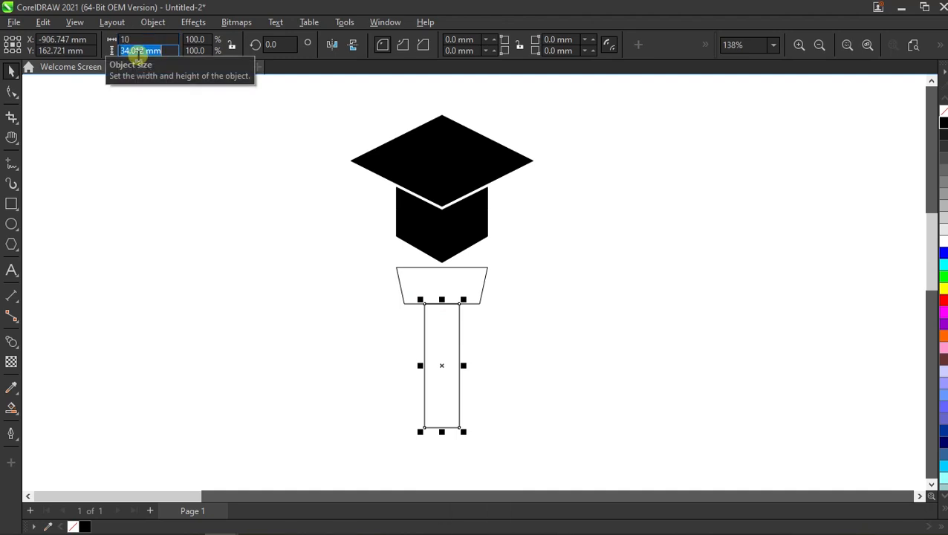
text(25)
key(Return)
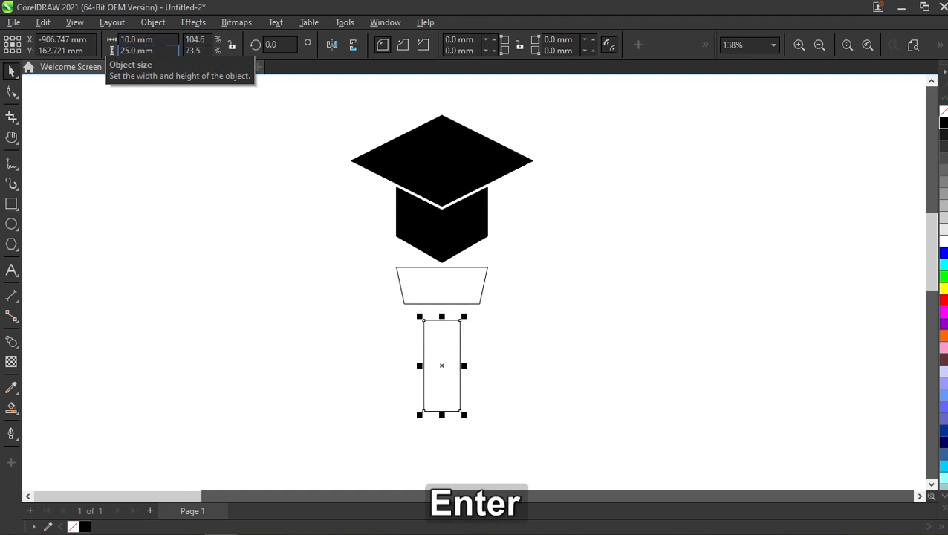
- Move the tall rectangle up against the trapezoid's bottom edge and center the two shapes horizontally
scroll(470, 405, up, 1)
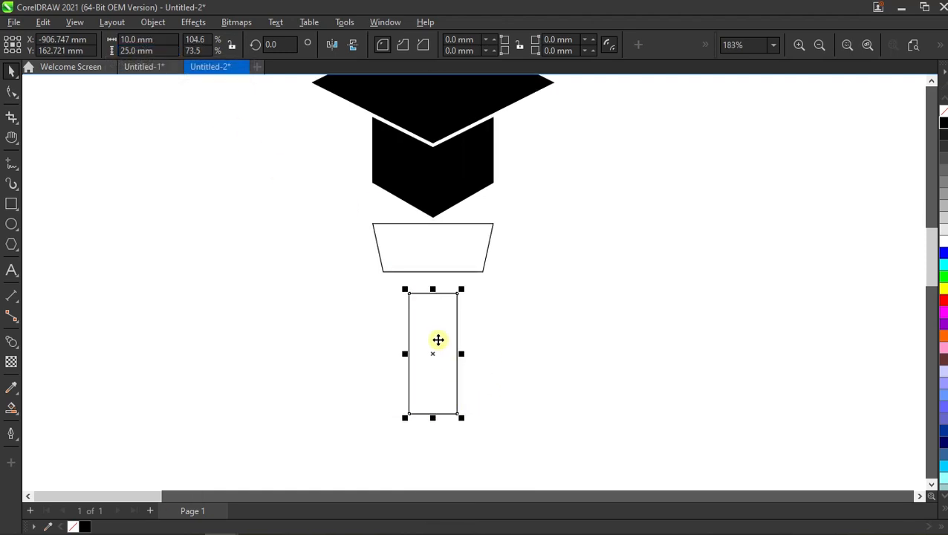
drag(433, 293, 437, 268)
shift+click(455, 252)
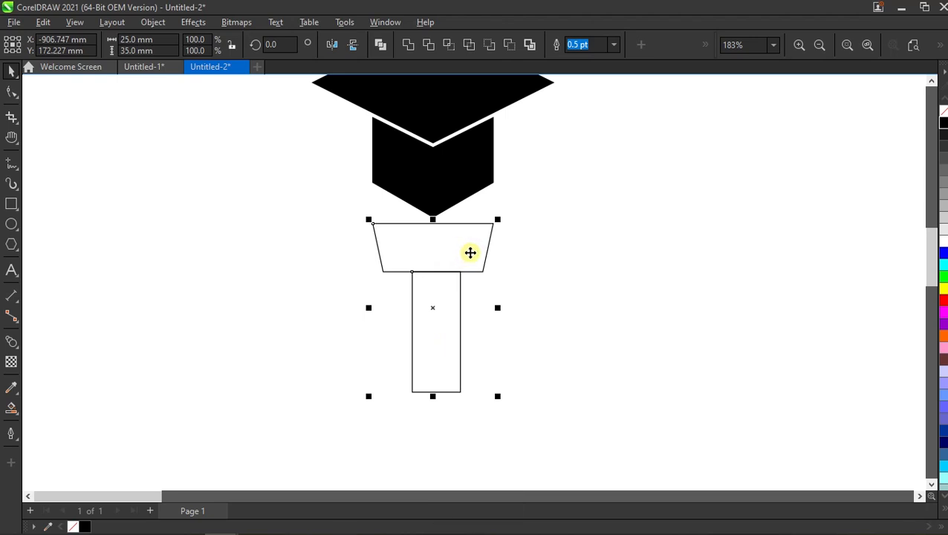
key(c)
click(574, 267)
- Convert the tall rectangle to curves and add a node at the midpoint of each side
click(422, 321)
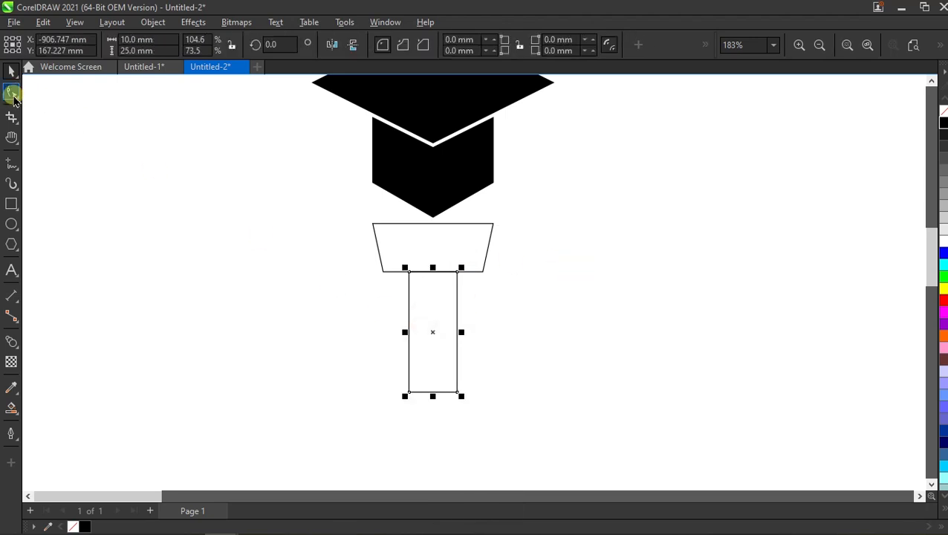
click(11, 92)
right_click(448, 339)
click(528, 150)
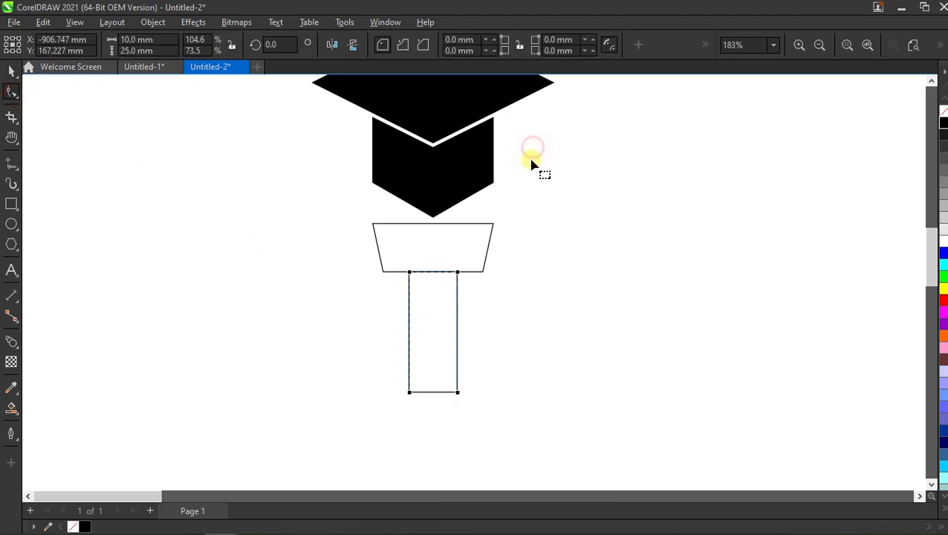
drag(365, 251, 480, 390)
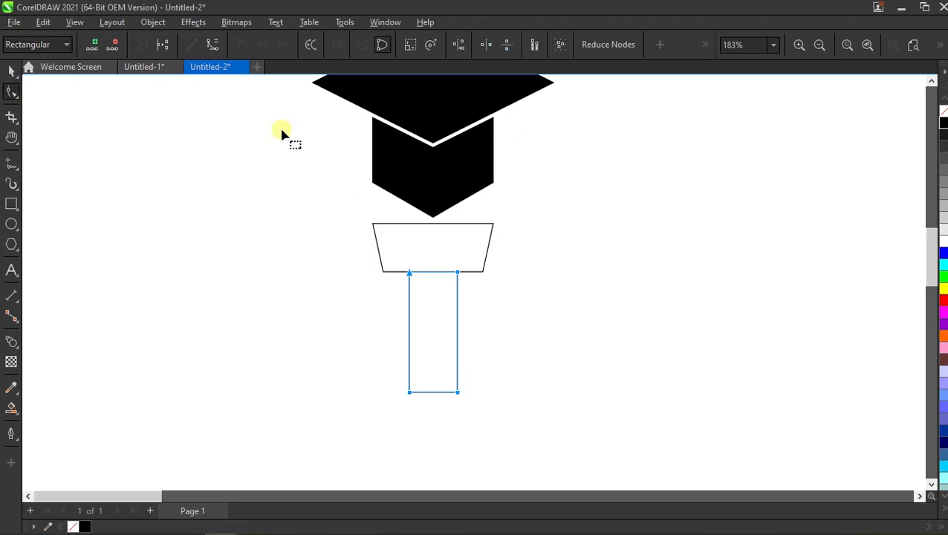
click(96, 46)
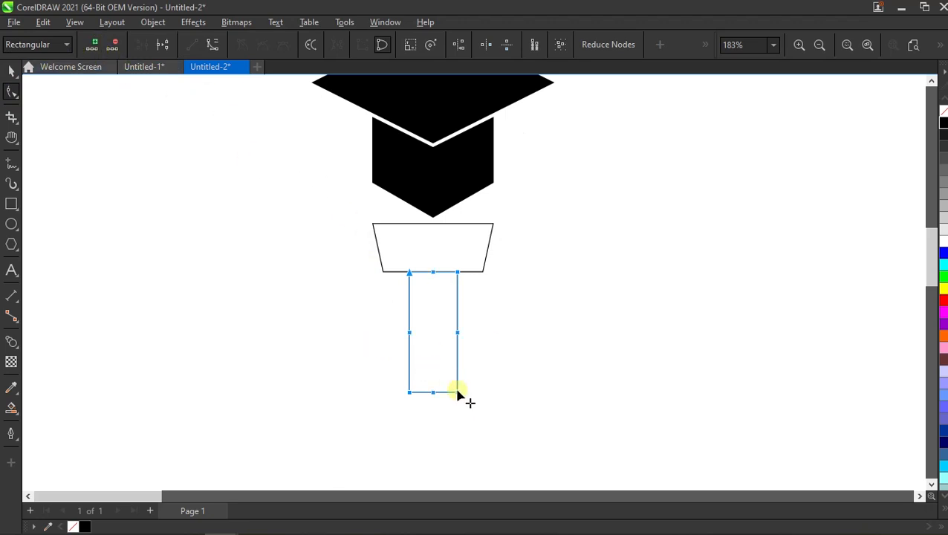
- Bring the lower corner nodes onto the bottom midpoint node so the shape ends in a point
click(493, 389)
scroll(425, 388, up, 1)
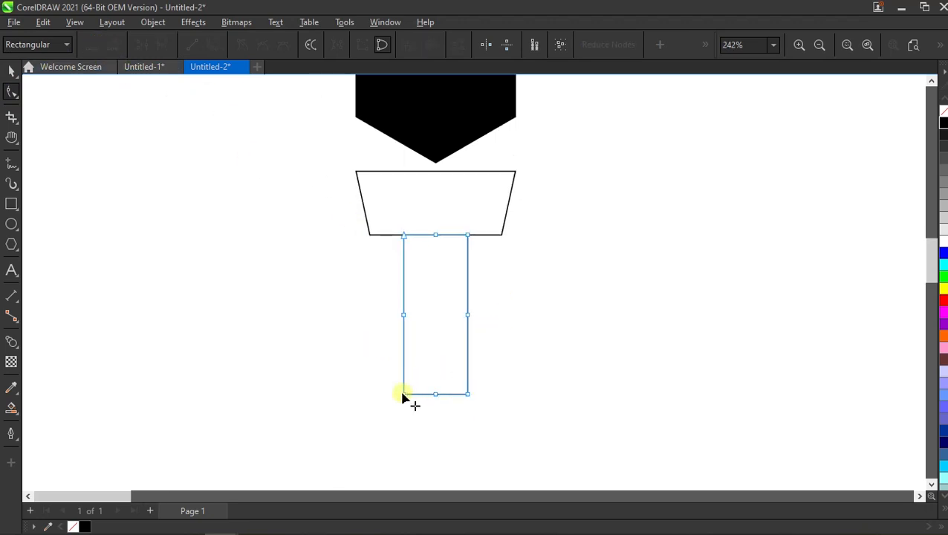
drag(403, 394, 435, 394)
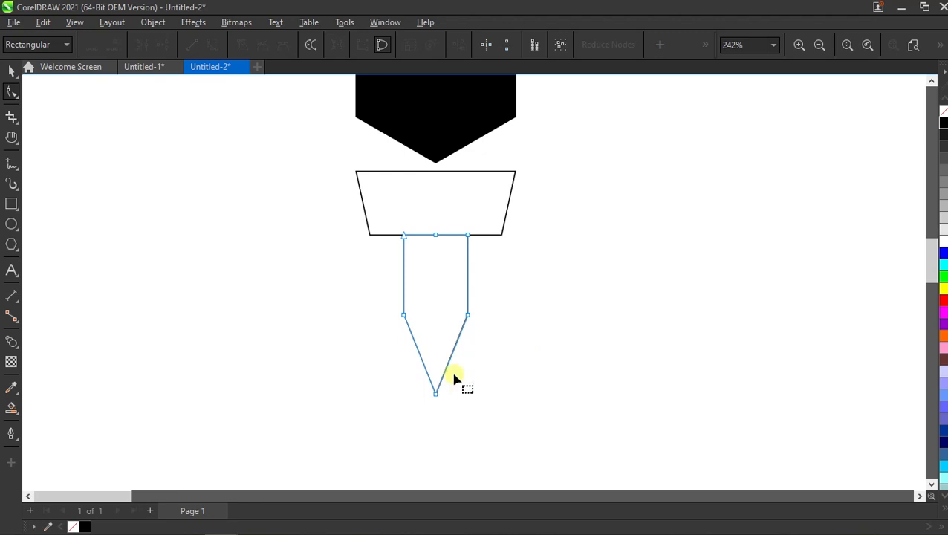
scroll(454, 378, down, 1)
scroll(454, 378, up, 1)
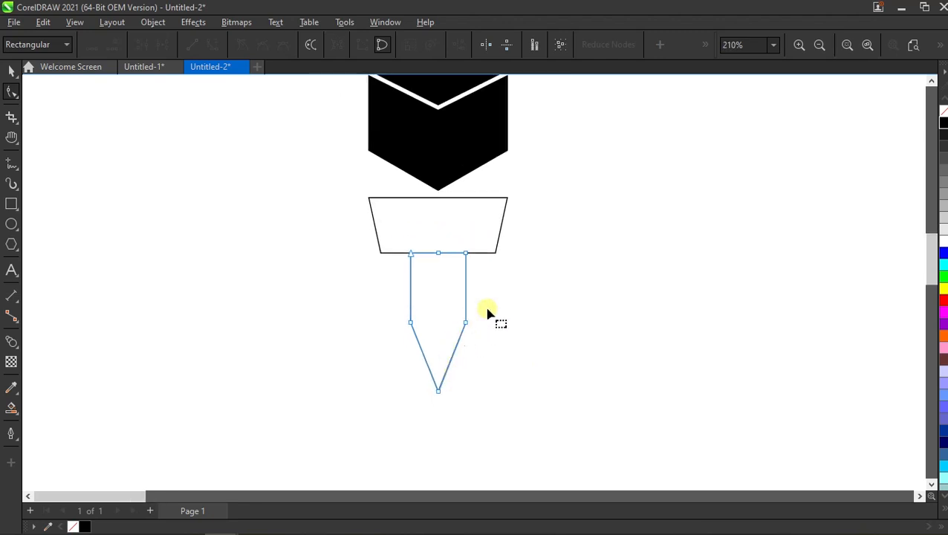
- Stretch the two mid-side nodes symmetrically outward until the shape is as wide as the trapezoid's top edge
drag(491, 303, 385, 338)
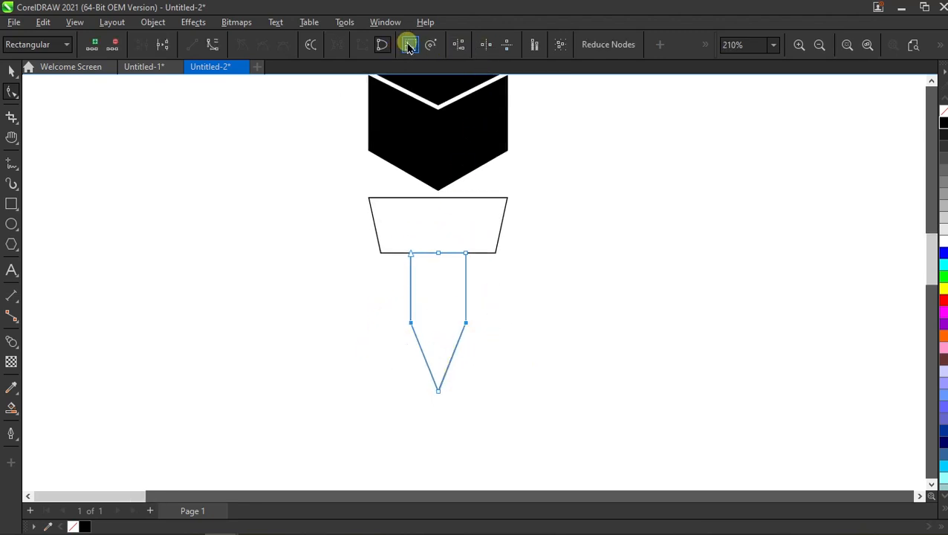
scroll(459, 356, down, 2)
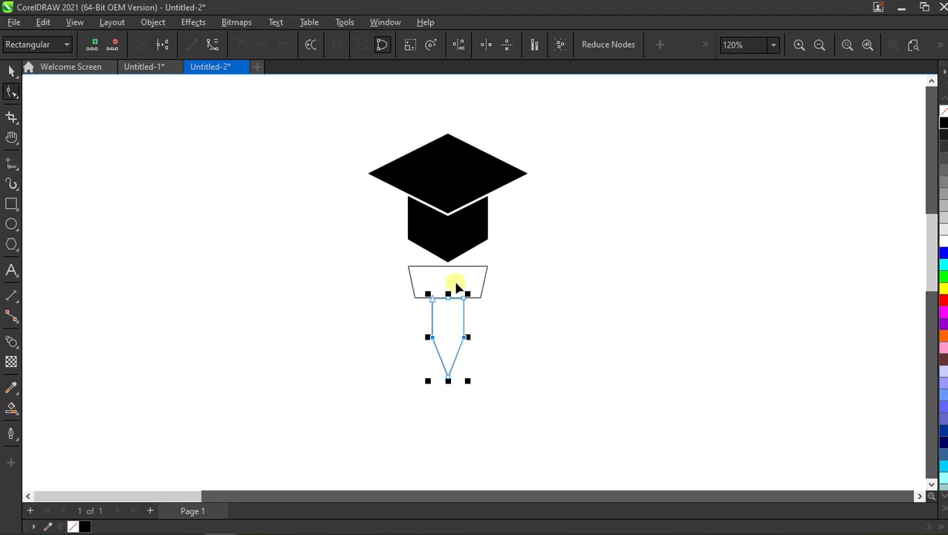
scroll(469, 355, up, 1)
drag(467, 354, 497, 264)
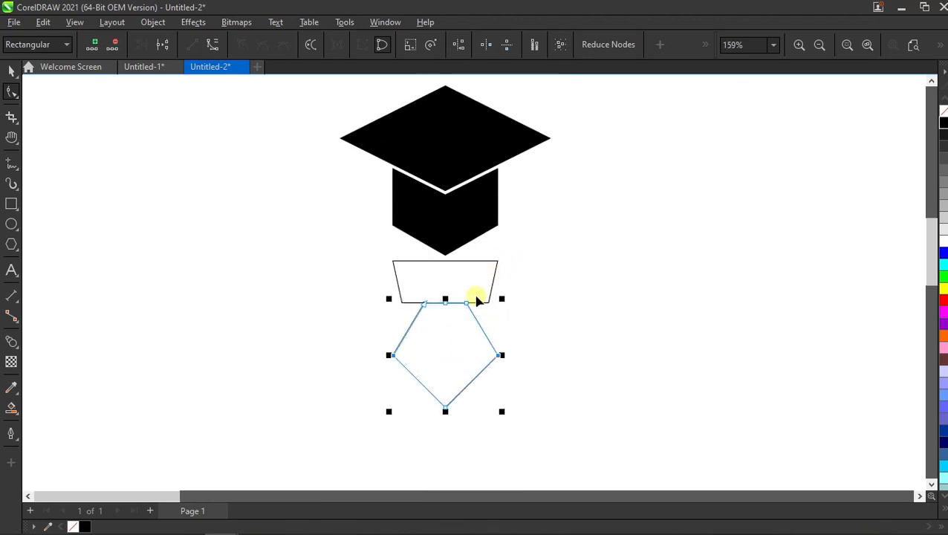
scroll(464, 353, down, 1)
scroll(485, 375, up, 1)
scroll(479, 399, down, 1)
scroll(479, 399, up, 2)
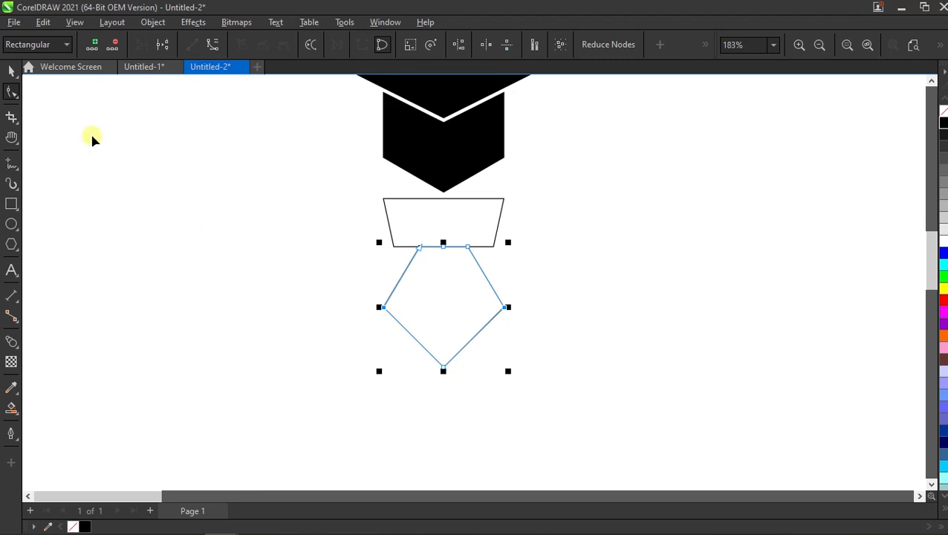
click(220, 193)
- Convert the pointed shape's lower-right edge to a curve and bend it inward
drag(535, 294, 336, 380)
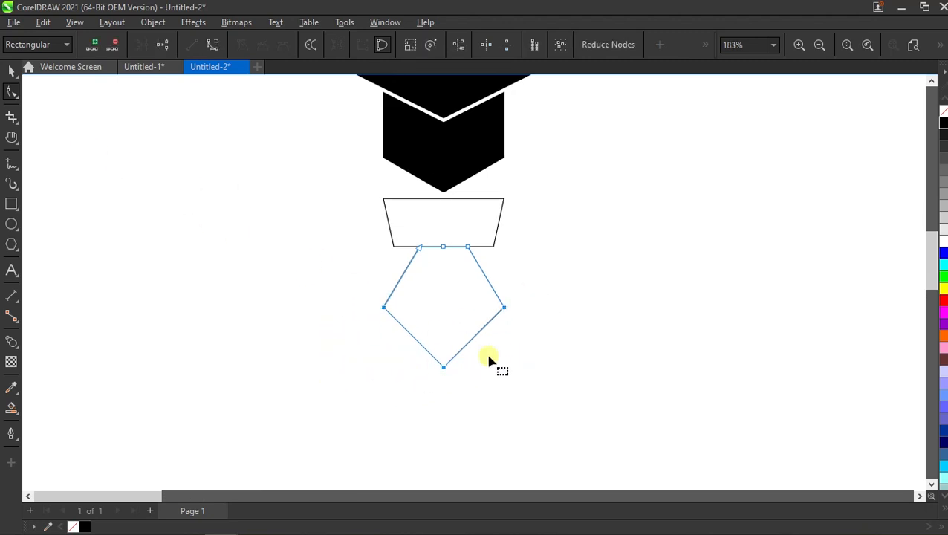
click(526, 352)
scroll(472, 361, up, 1)
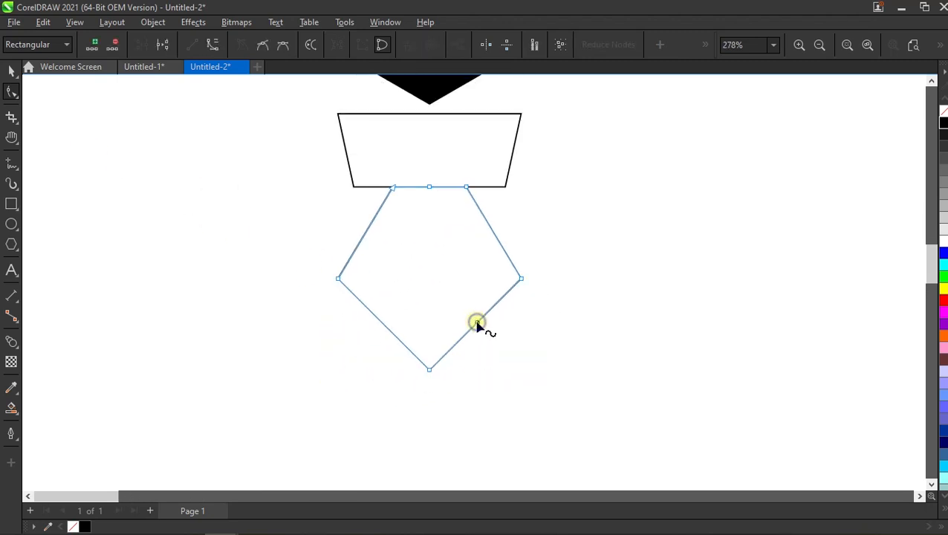
right_click(478, 325)
click(523, 156)
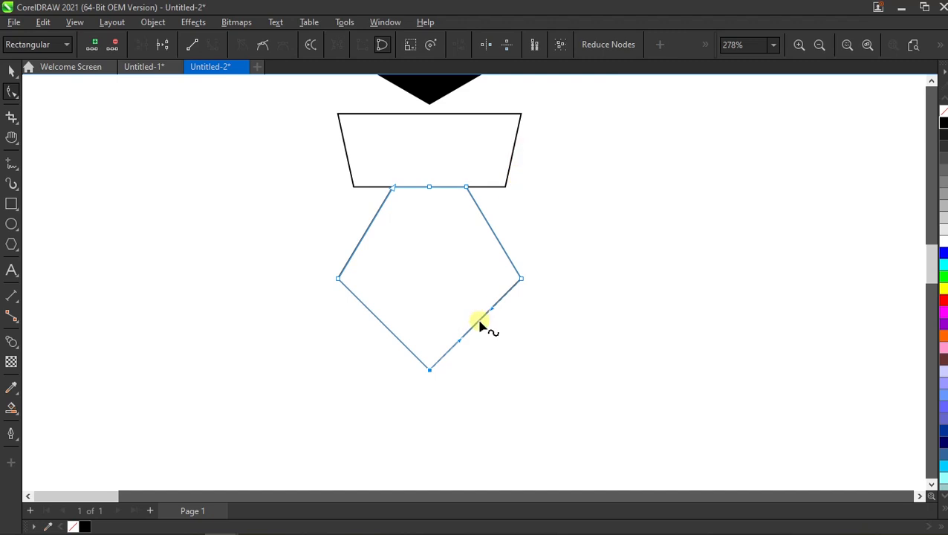
drag(483, 322, 474, 309)
scroll(469, 317, down, 2)
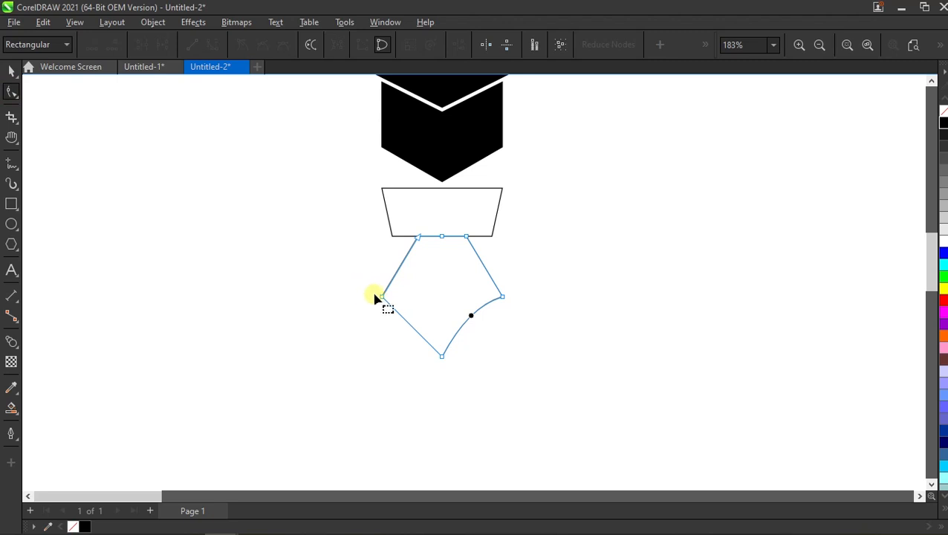
- Move the pointed shape's two side nodes and tip node straight down together to lengthen its tapered upper part
drag(361, 277, 564, 382)
scroll(460, 321, down, 2)
scroll(464, 315, up, 1)
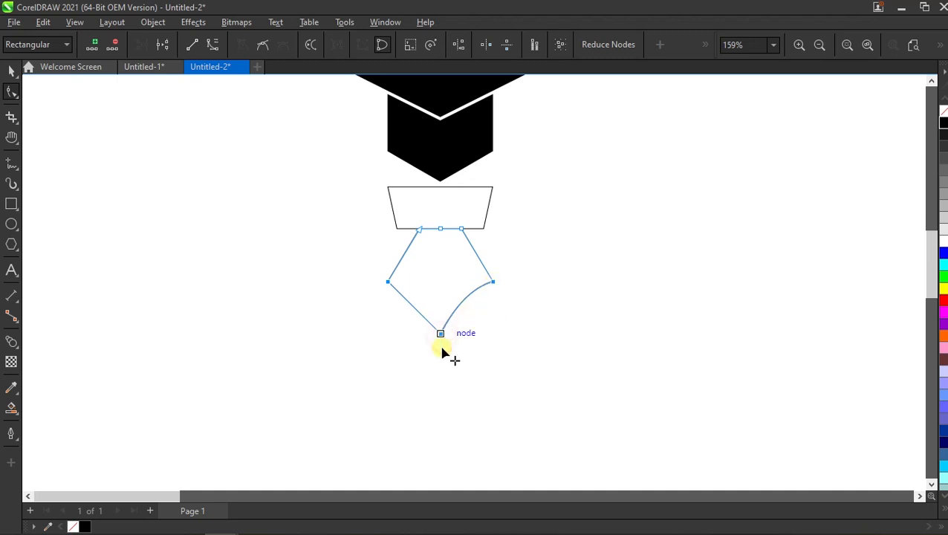
shift+drag(441, 336, 440, 388)
click(11, 68)
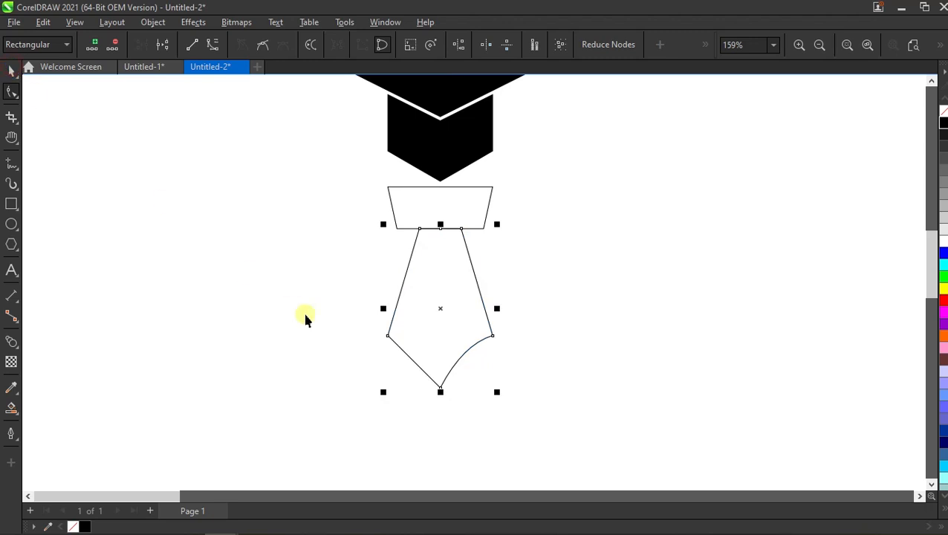
click(329, 318)
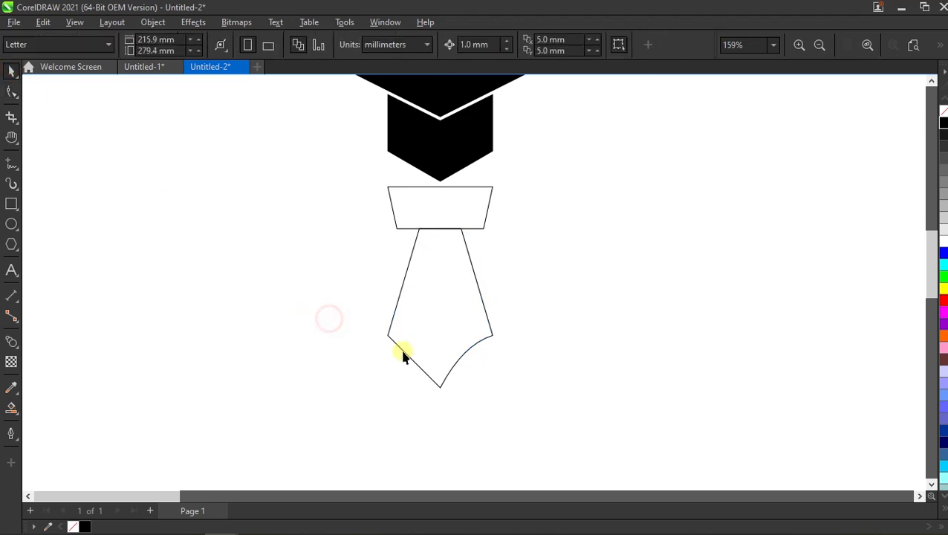
- Draw a circle to the left of the nib shape and set its width and height to 4 mm
click(12, 225)
ctrl+drag(249, 264, 291, 306)
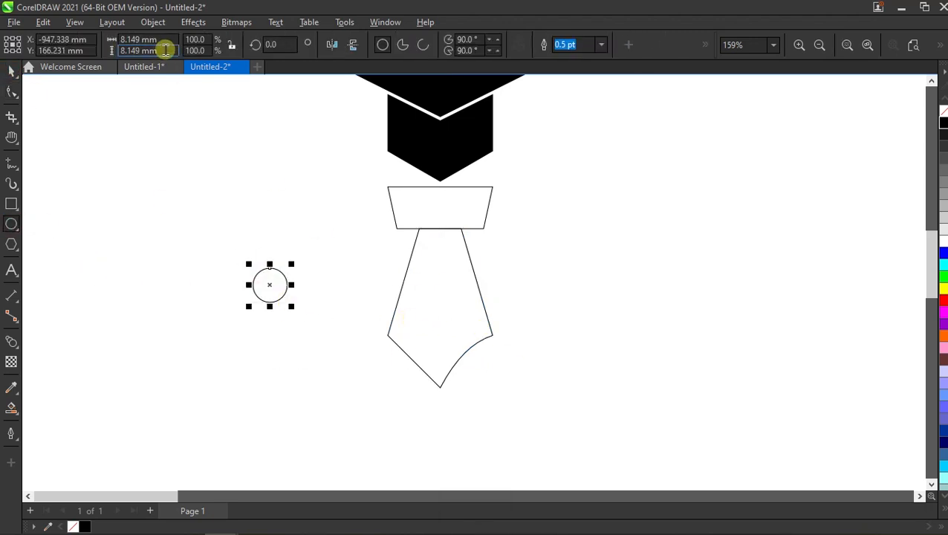
drag(165, 50, 106, 46)
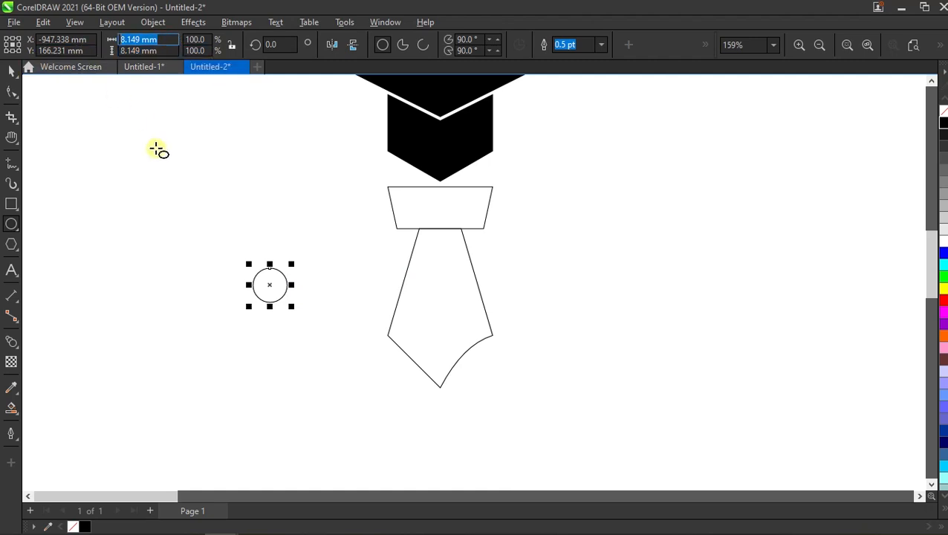
text(4)
key(Tab)
text(4)
key(Return)
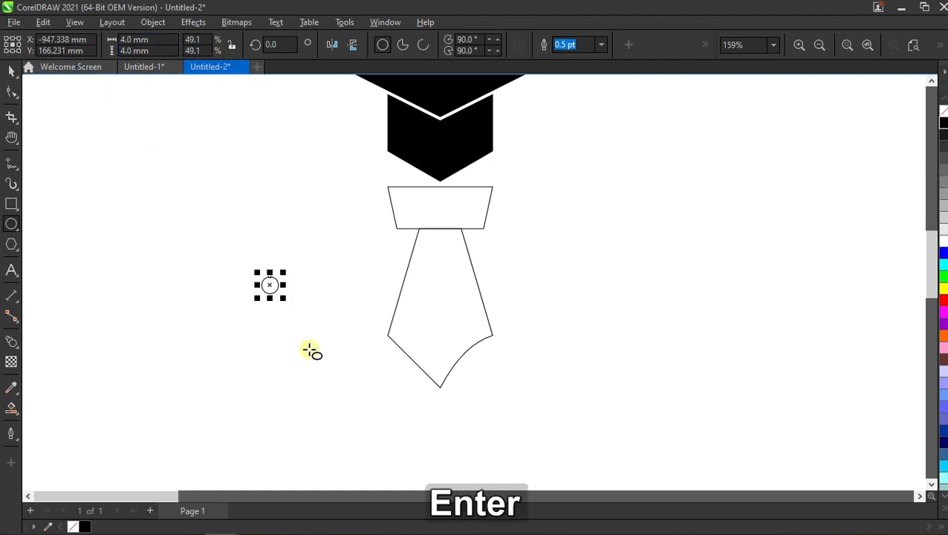
- Align the 4 mm circle to the centre of the nib shape, both horizontally and vertically
key(space)
shift+click(482, 302)
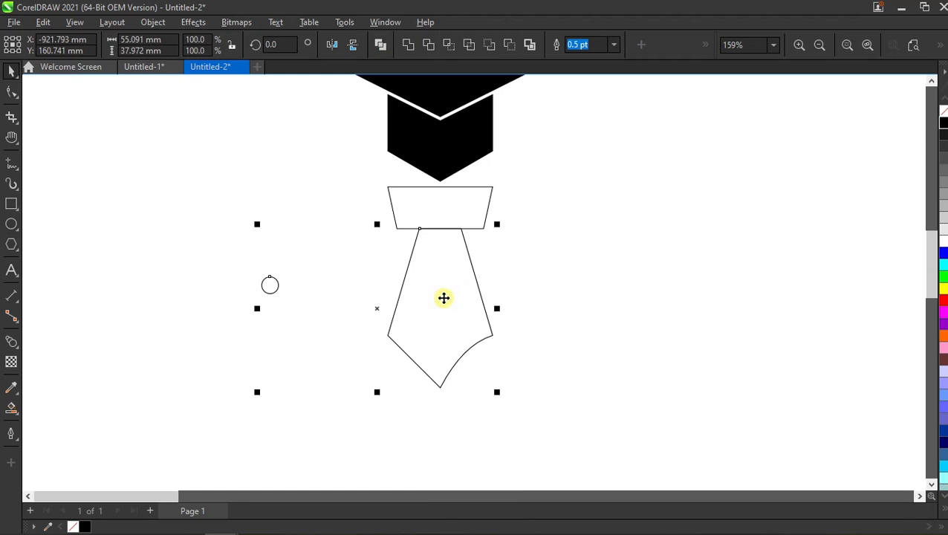
key(e)
key(c)
click(510, 333)
click(444, 305)
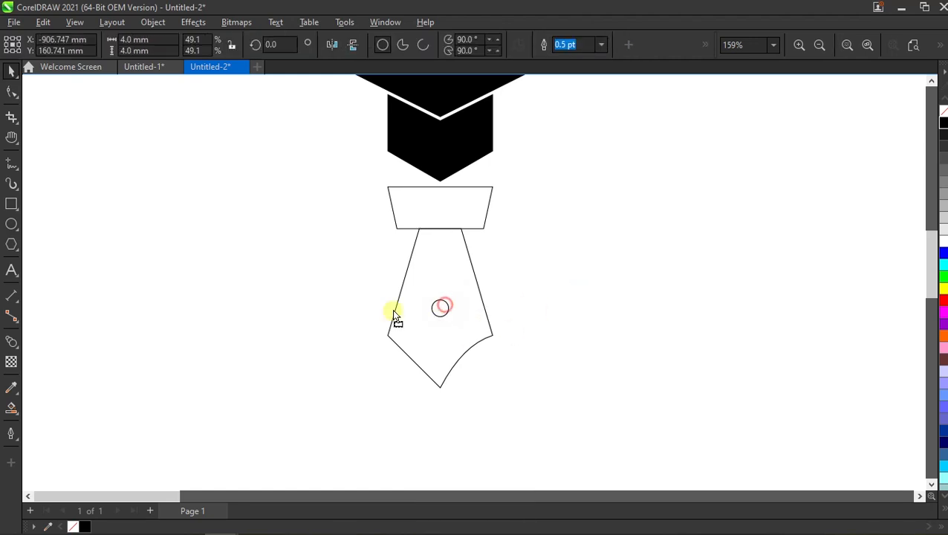
- Place a copy of the circle to the left of the nib shape and set its width and height to 2 mm
drag(307, 321, 307, 322)
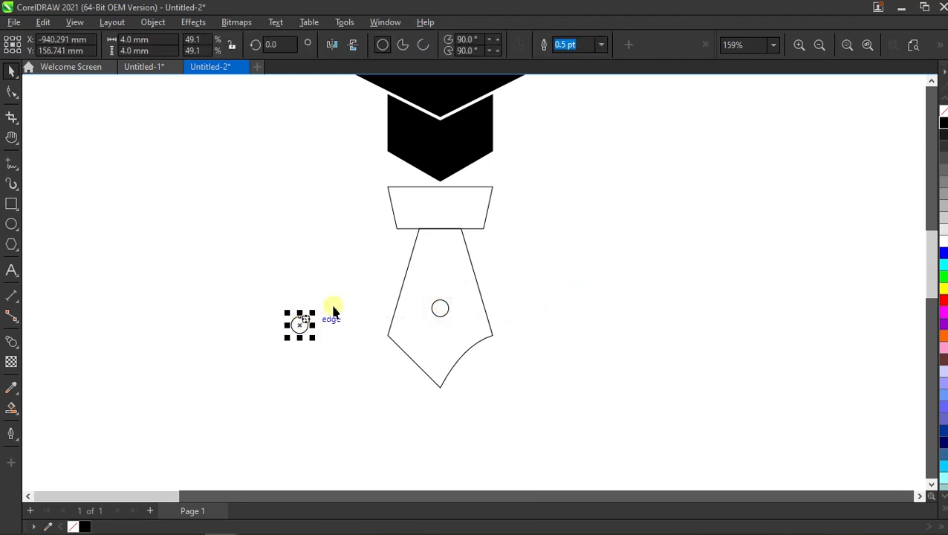
click(159, 42)
text(2)
key(Tab)
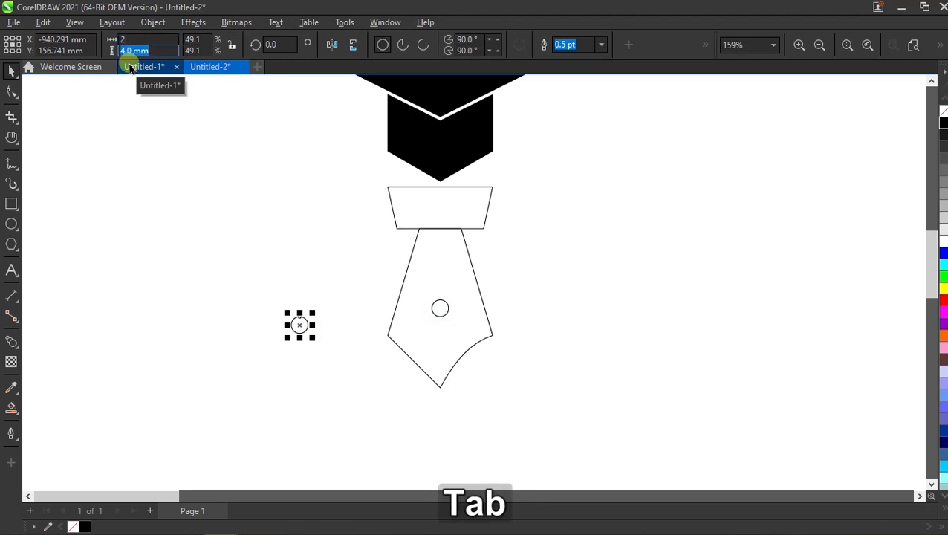
text(2)
key(Return)
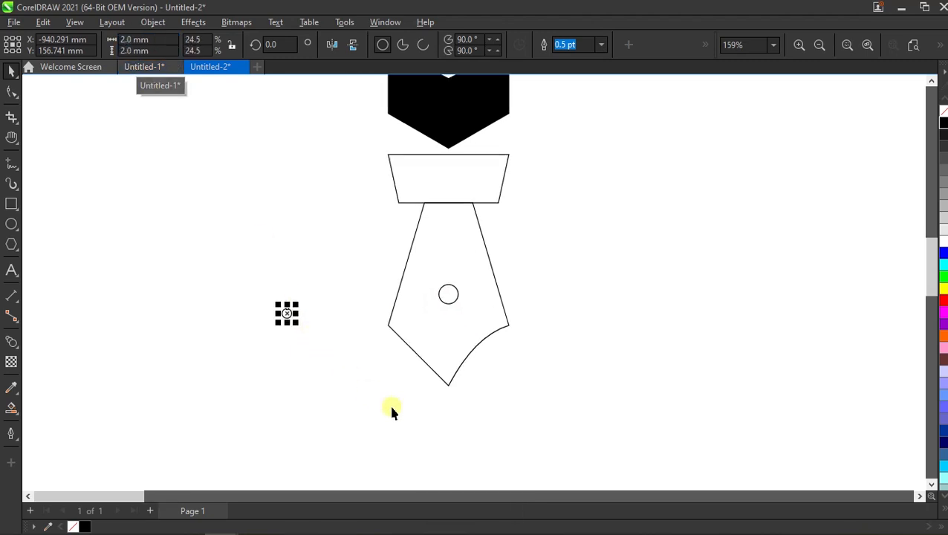
- Move the 2 mm circle onto the nib's bottom tip and weld it to the nib shape
scroll(388, 402, up, 2)
drag(211, 244, 497, 375)
scroll(446, 387, down, 2)
shift+click(513, 312)
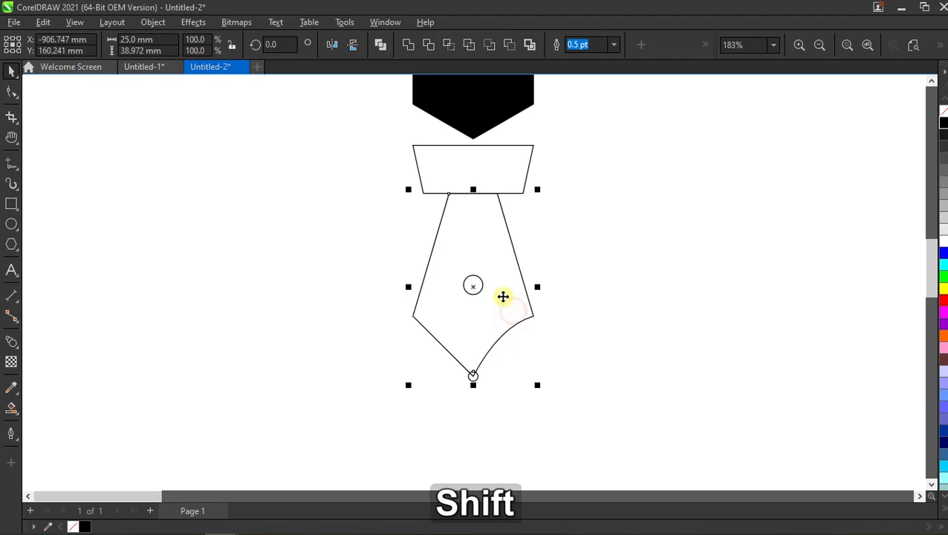
click(408, 45)
click(623, 205)
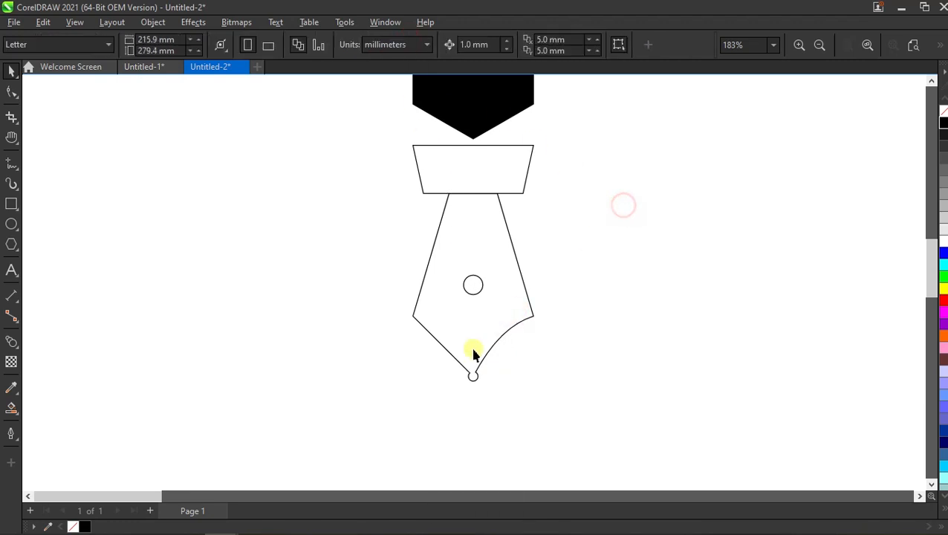
- Draw a straight vertical line about 49 mm long across the nib shape and align it to the shape's centre
scroll(528, 348, up, 1)
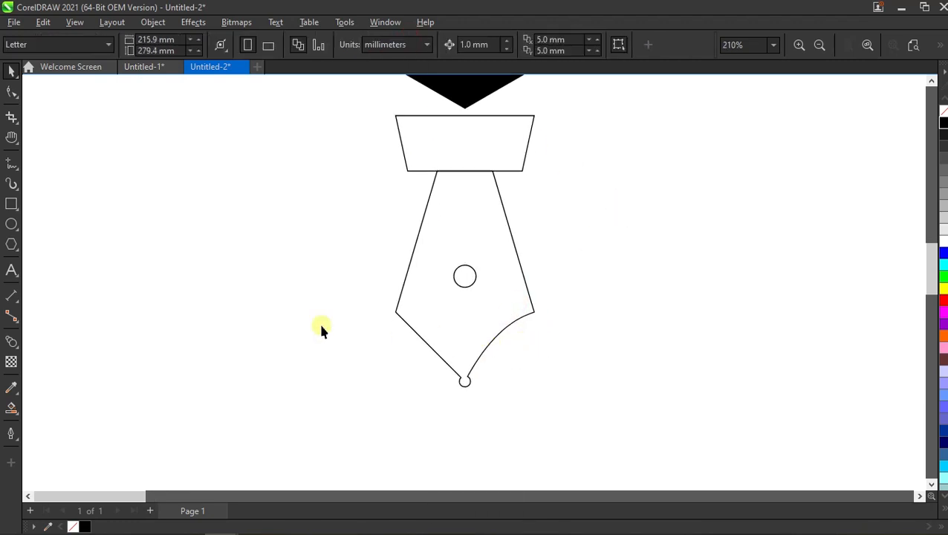
key(F5)
click(454, 157)
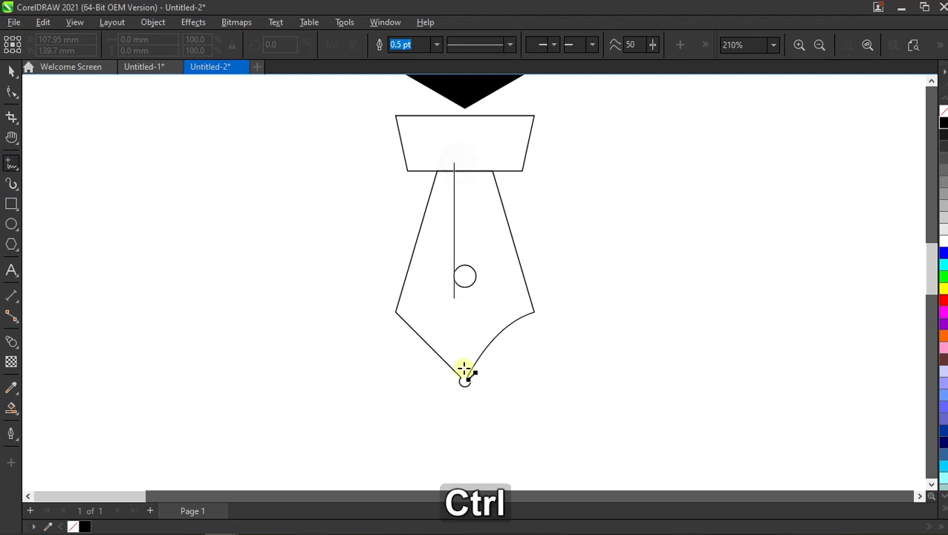
ctrl+click(467, 441)
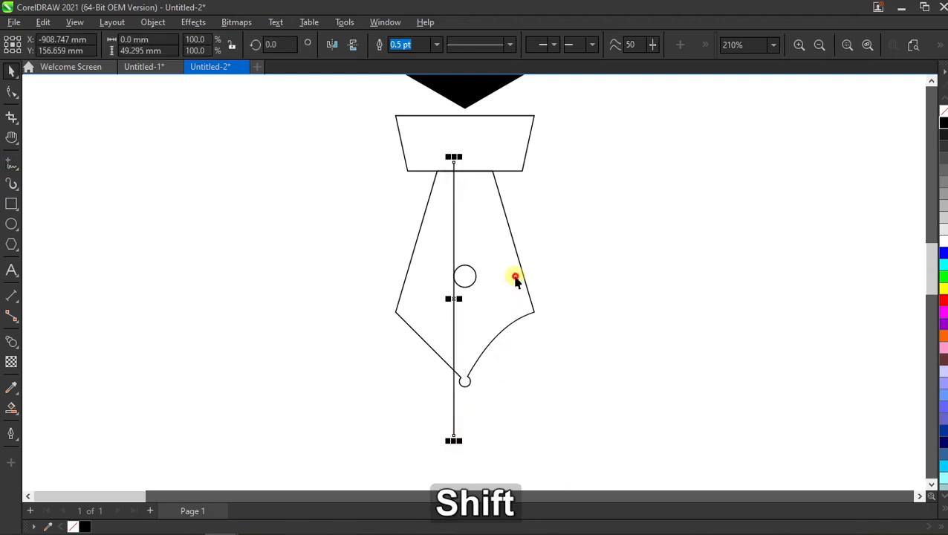
shift+click(506, 214)
key(e)
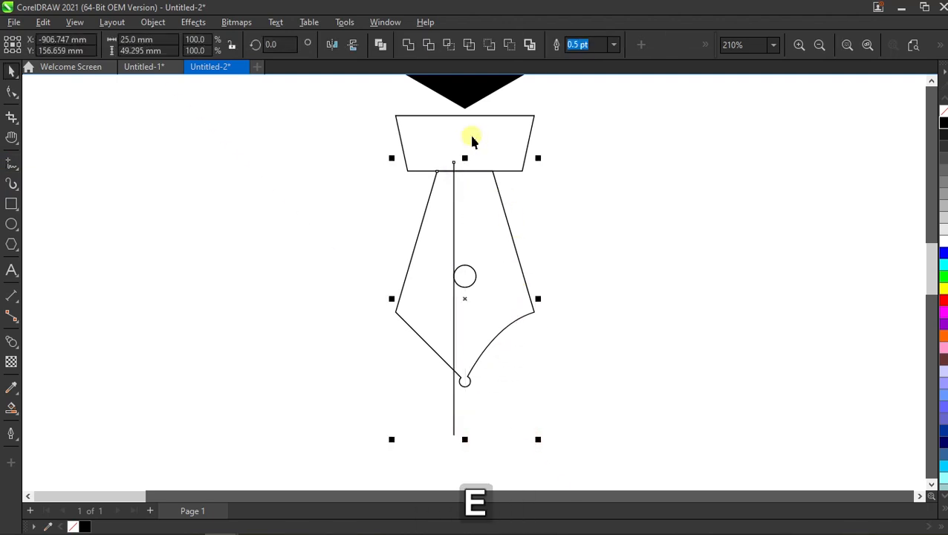
key(c)
click(574, 190)
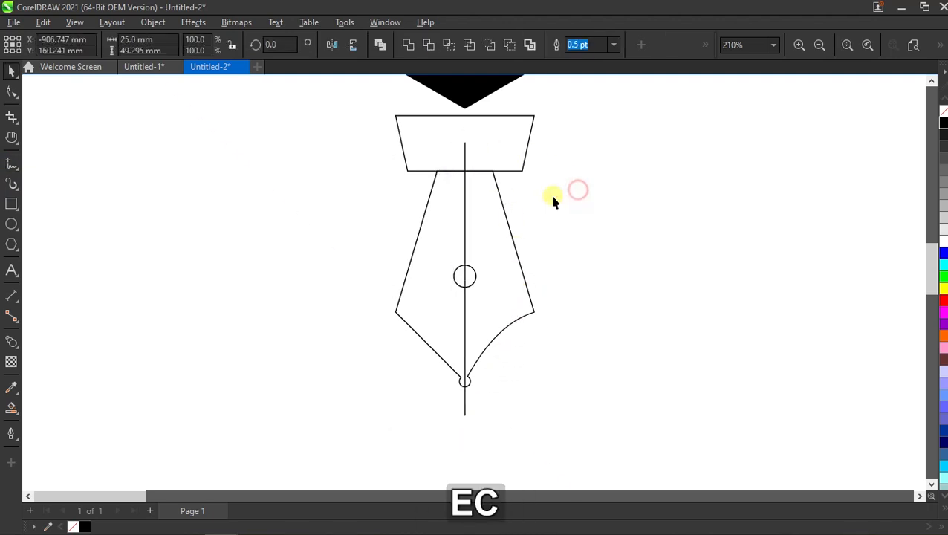
- Split the nib shape along the vertical line with Back Minus Front and break the result apart into two halves
click(465, 197)
shift+click(490, 210)
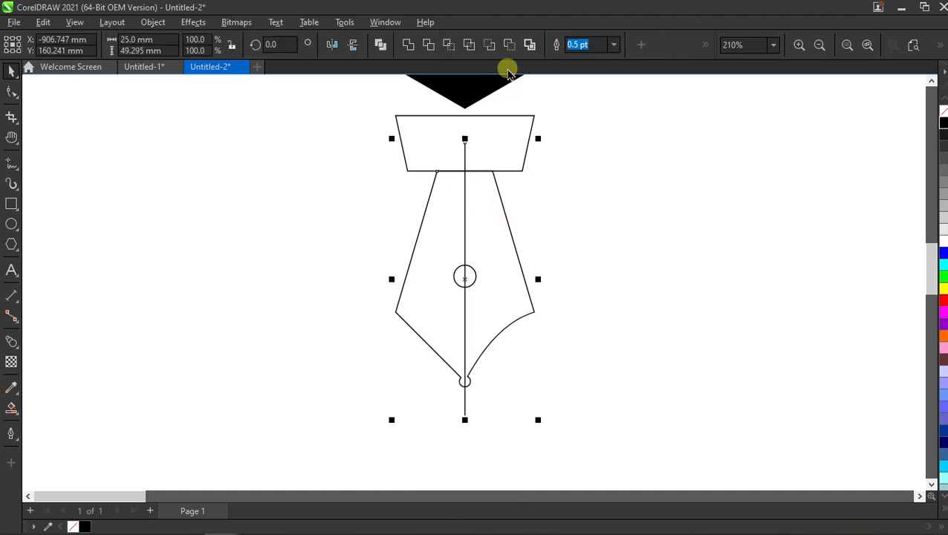
click(508, 46)
click(574, 165)
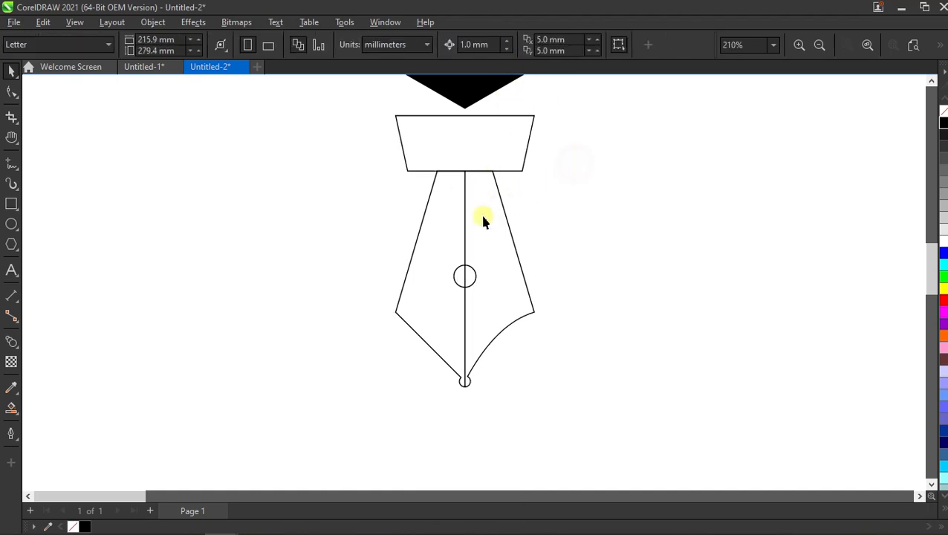
click(482, 220)
click(152, 22)
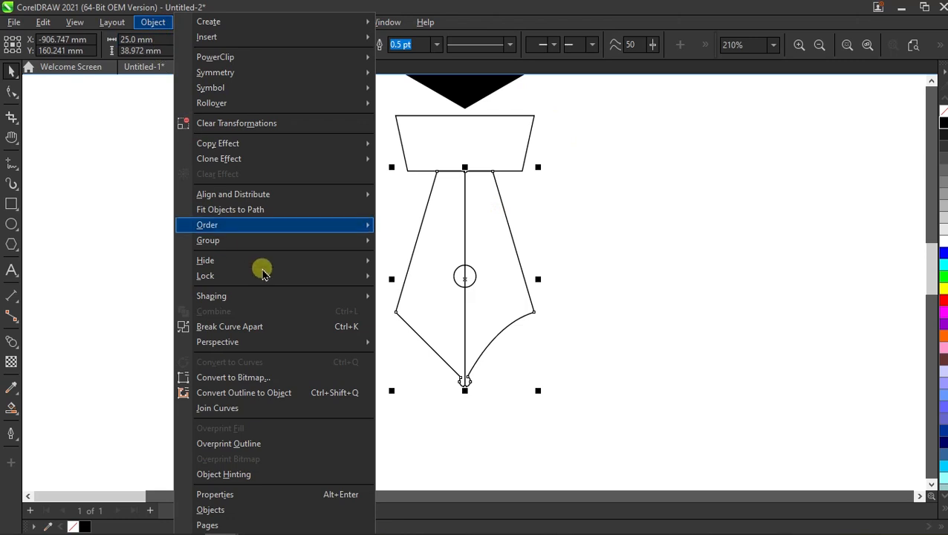
click(311, 327)
click(587, 265)
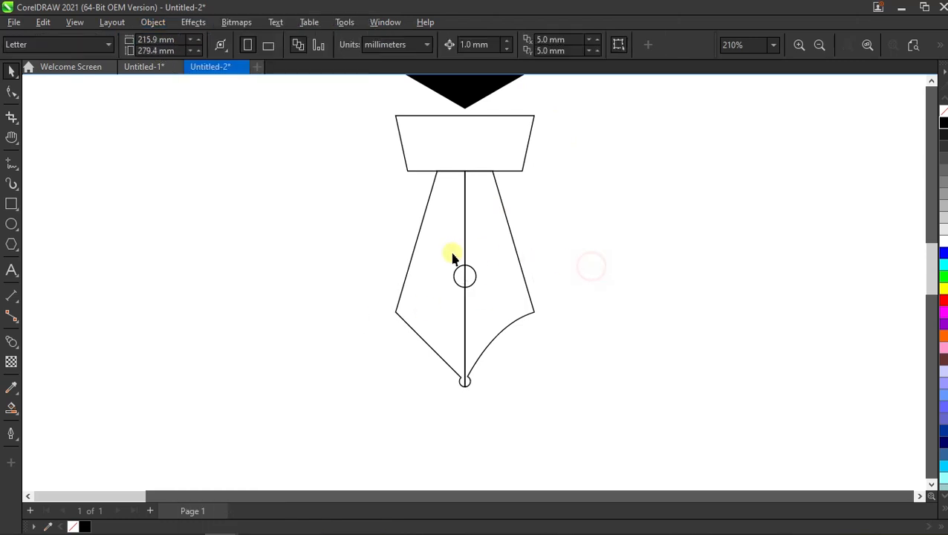
- Delete the nib's left half and replace it with a mirrored copy of the curved right half
drag(446, 253, 362, 251)
right_click(362, 251)
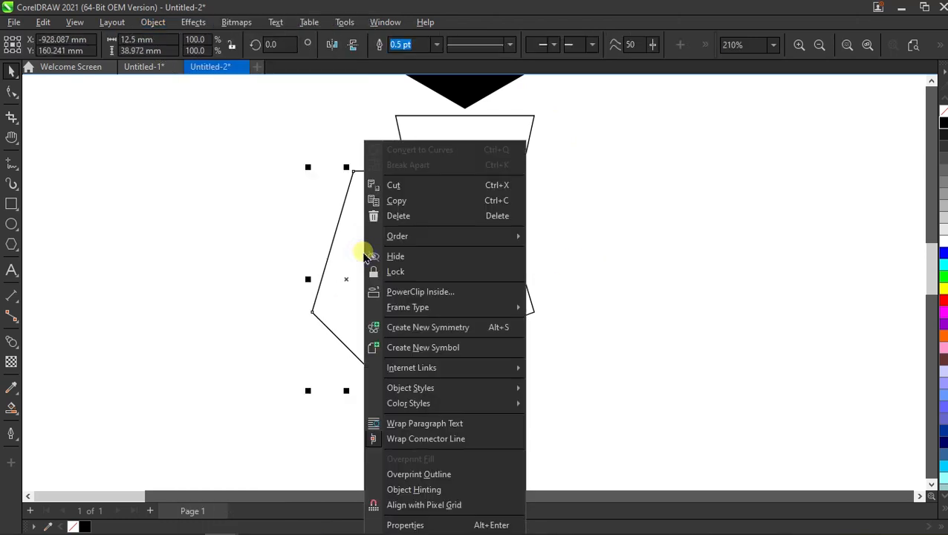
click(445, 214)
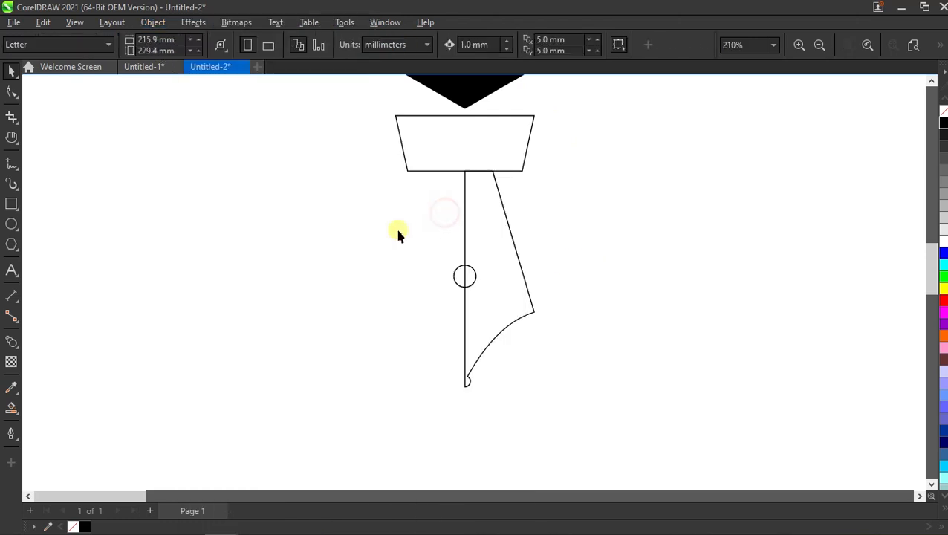
click(494, 261)
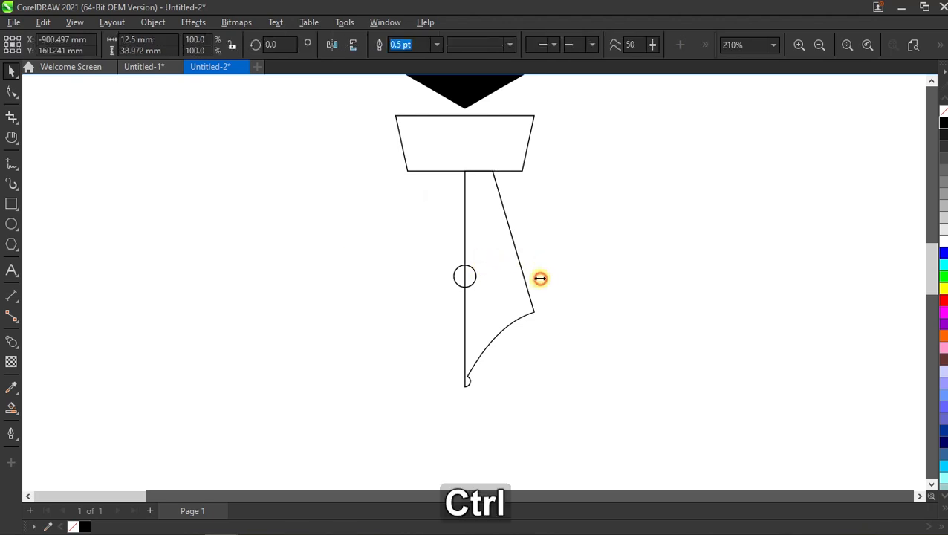
drag(540, 278, 440, 275)
click(579, 260)
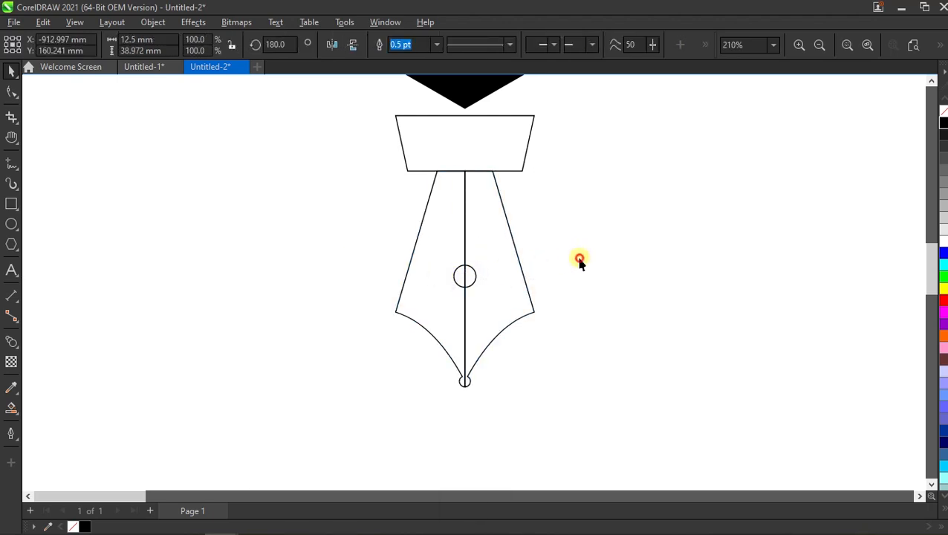
- Weld the two mirrored nib halves into a single symmetrical shape
click(429, 234)
shift+click(503, 239)
click(406, 47)
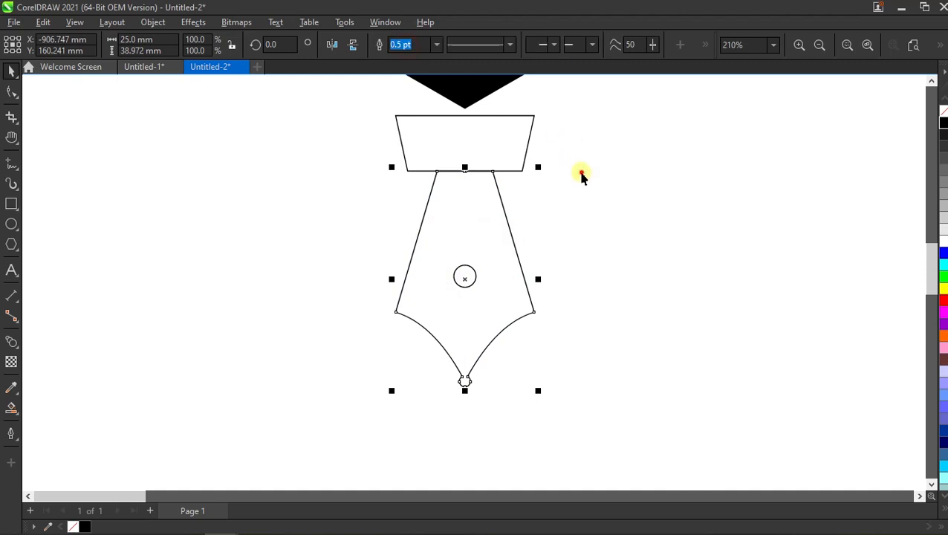
click(582, 175)
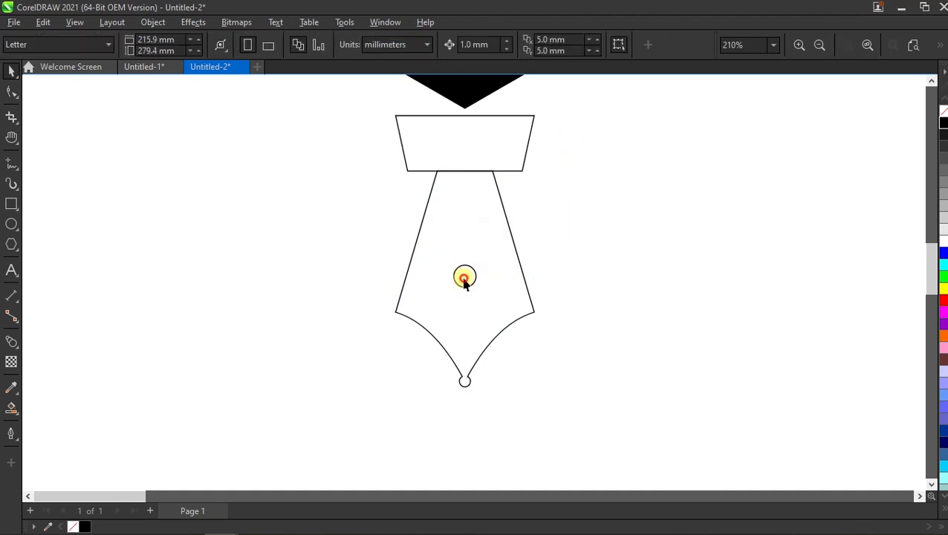
- Cut the centred 4 mm circle out of the nib shape as a hole
click(464, 279)
shift+click(474, 214)
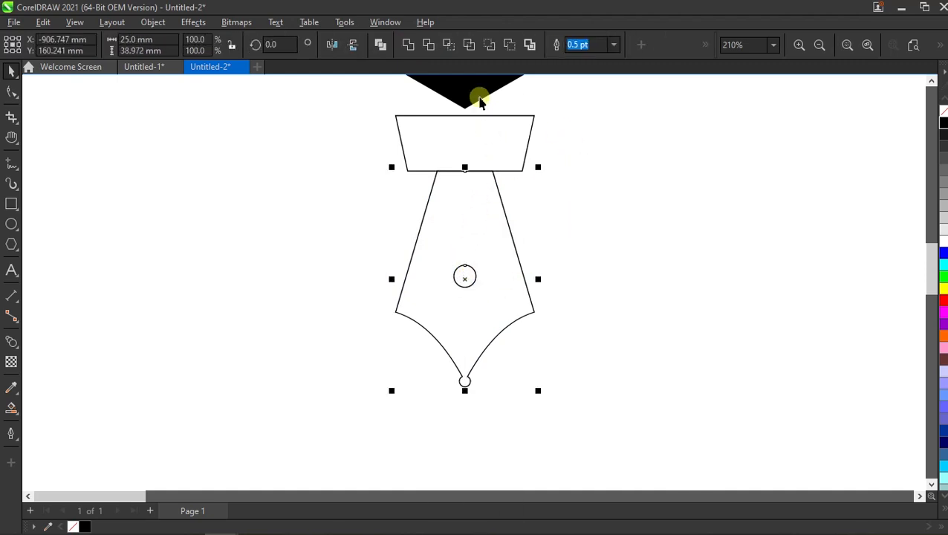
click(511, 47)
click(595, 188)
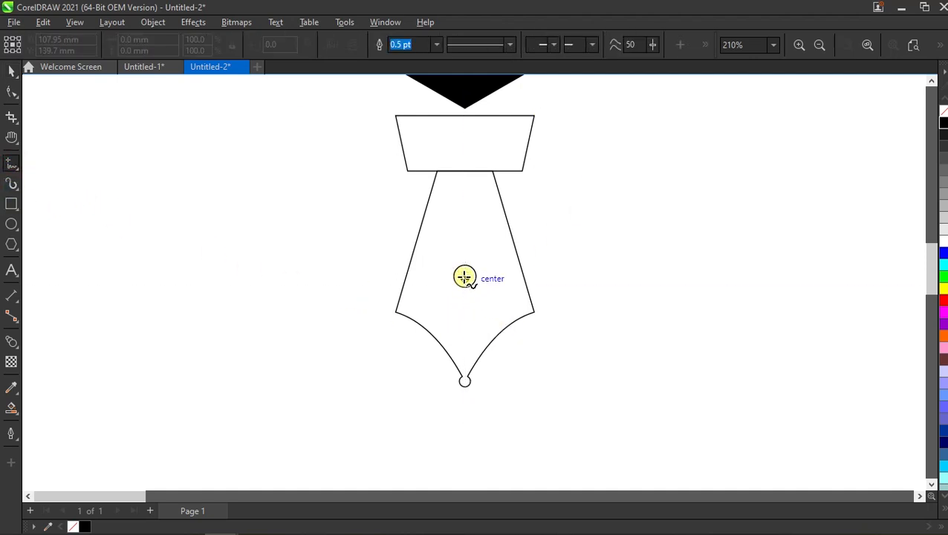
- Draw a vertical line about 19.5 mm long from inside the round hole to the nib's tip, with a 1.5 pt outline
click(465, 277)
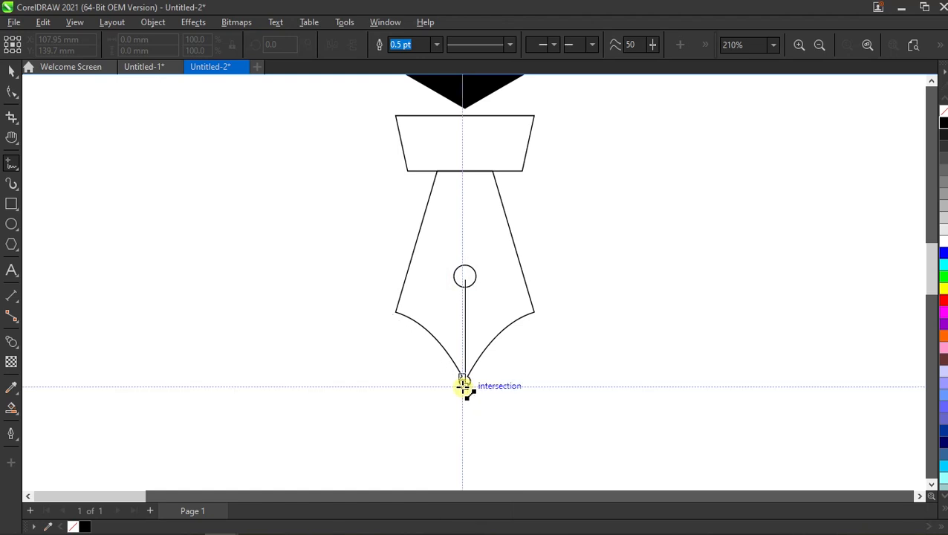
click(465, 386)
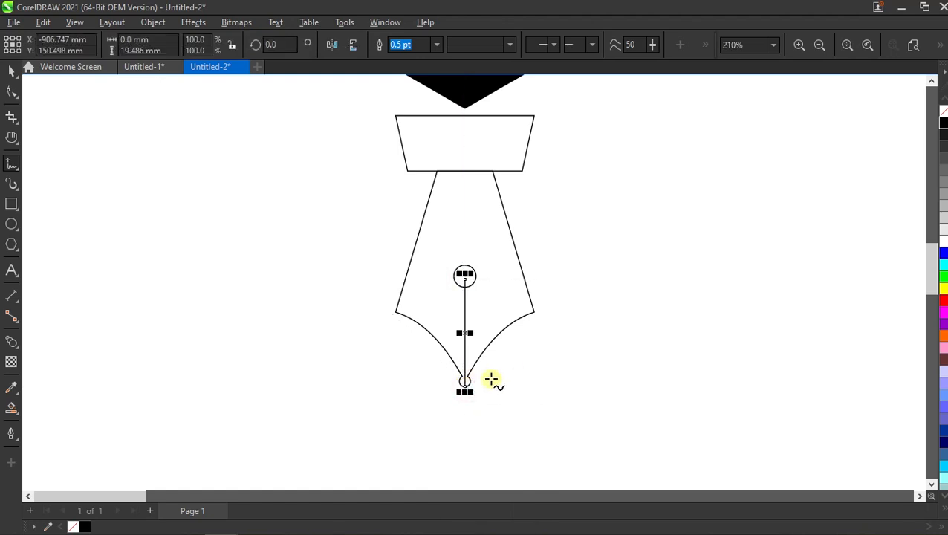
click(436, 45)
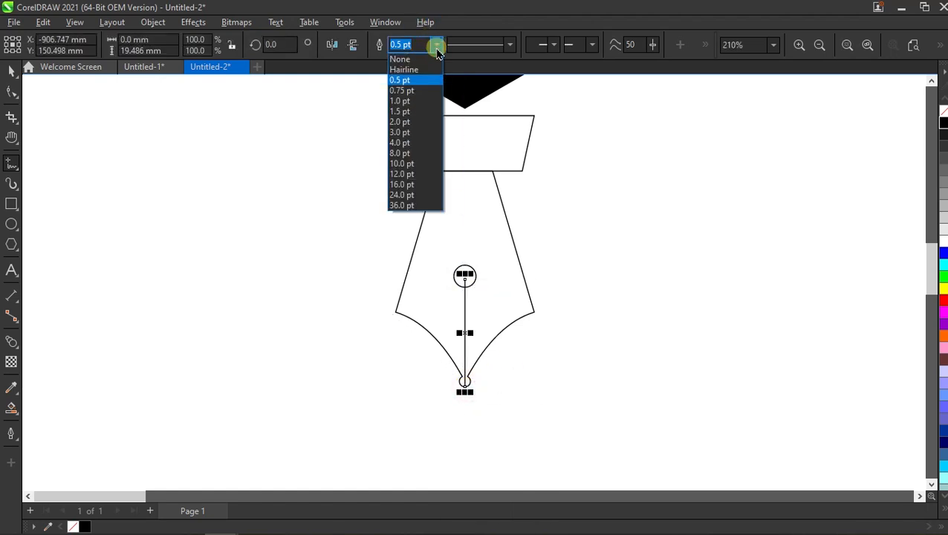
click(424, 111)
- Convert the thick vertical line's outline to an object
scroll(465, 364, up, 3)
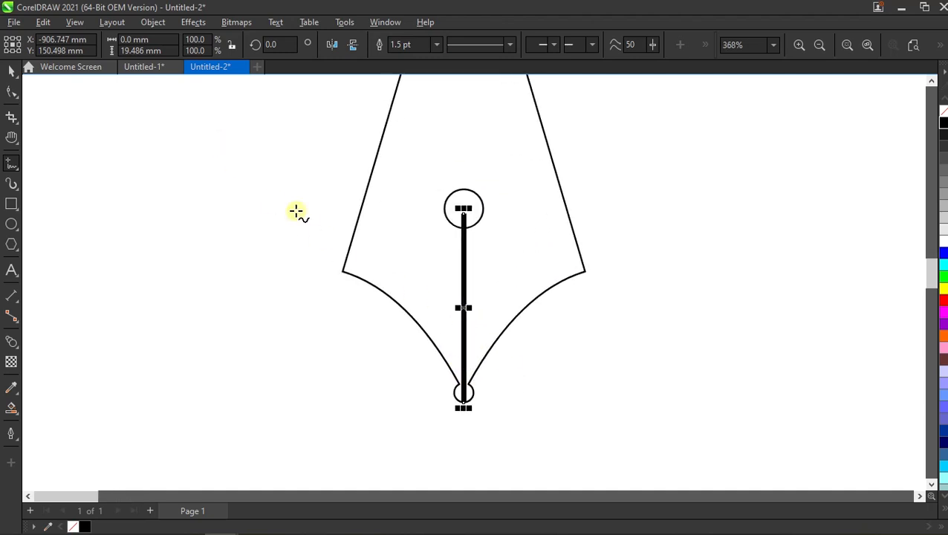
click(151, 23)
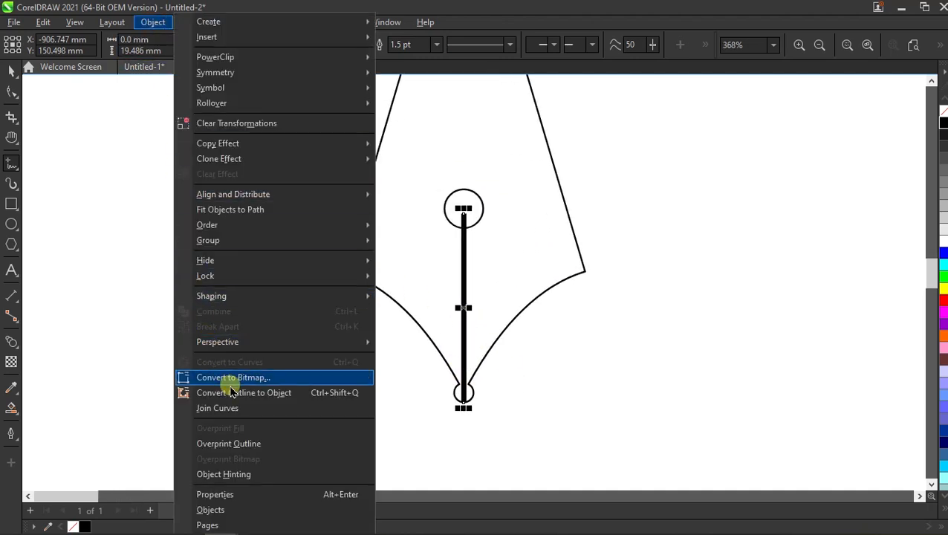
click(296, 391)
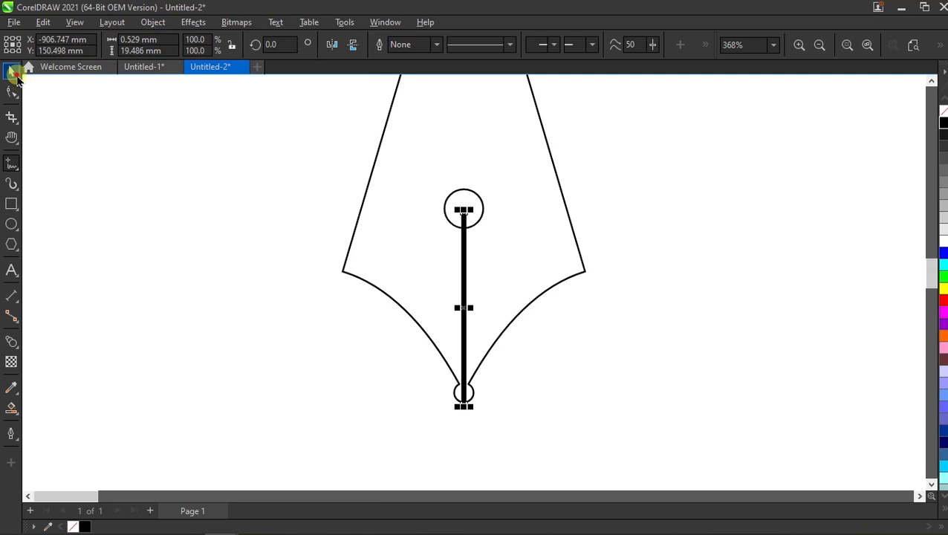
- Cut the converted line out of the nib shape to form a slit from the hole to the tip
click(11, 70)
scroll(501, 277, down, 2)
shift+click(504, 252)
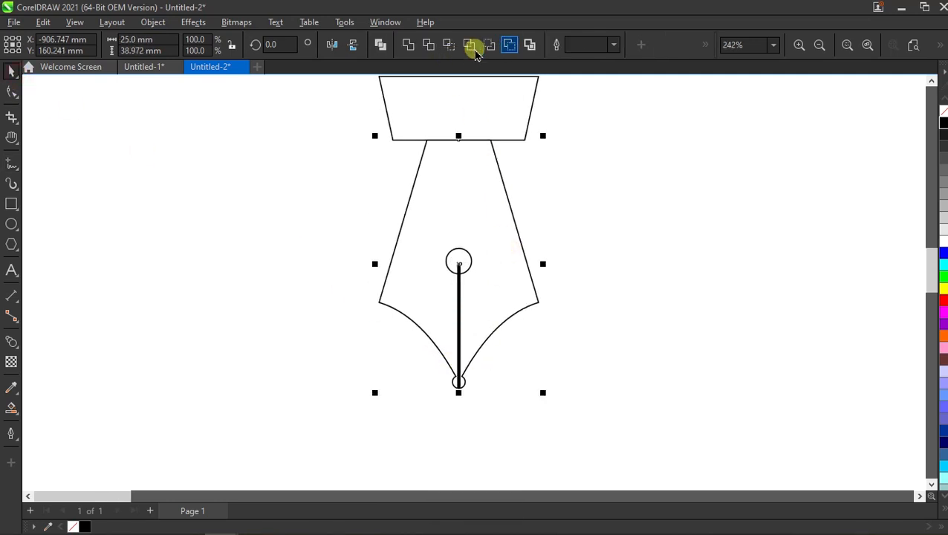
click(509, 45)
click(628, 309)
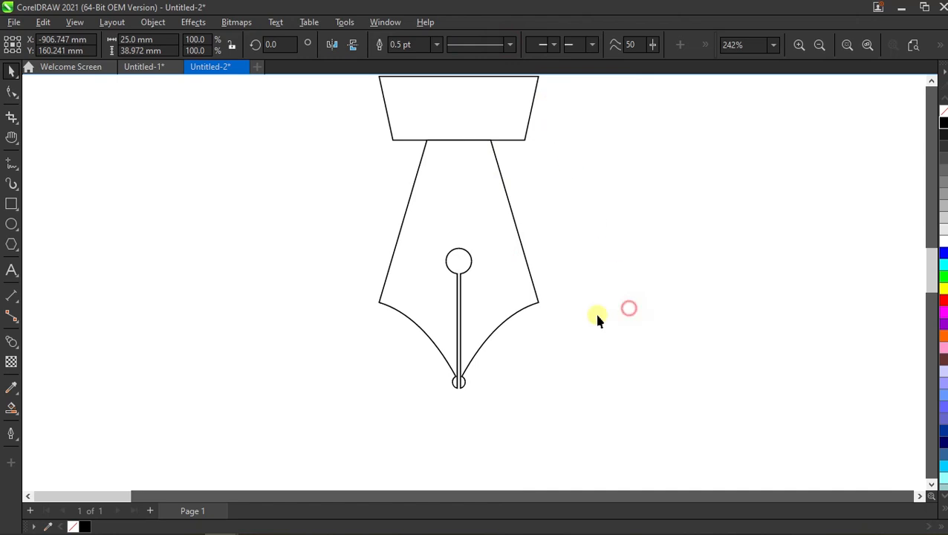
- Group the trapezoid collar with the nib shape and fill them with black
scroll(483, 353, up, 2)
scroll(437, 362, down, 3)
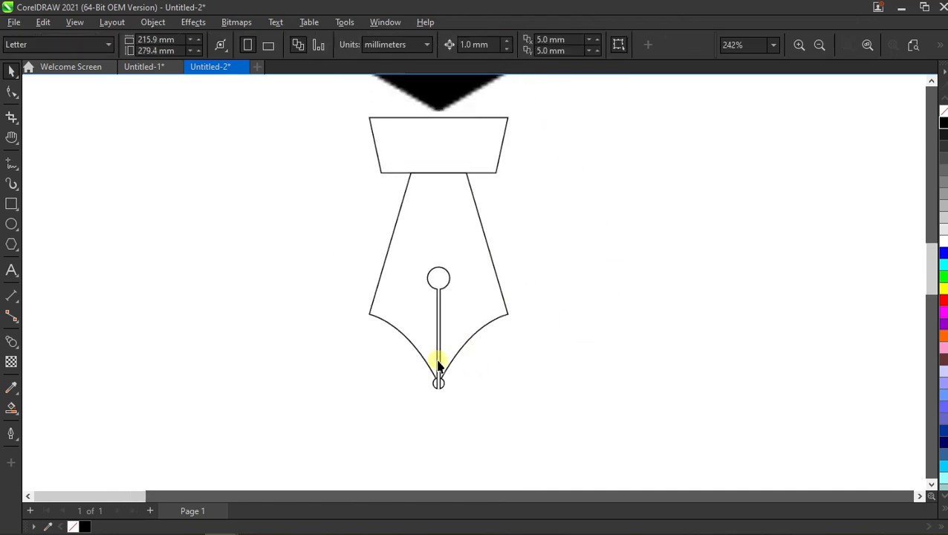
scroll(478, 288, down, 1)
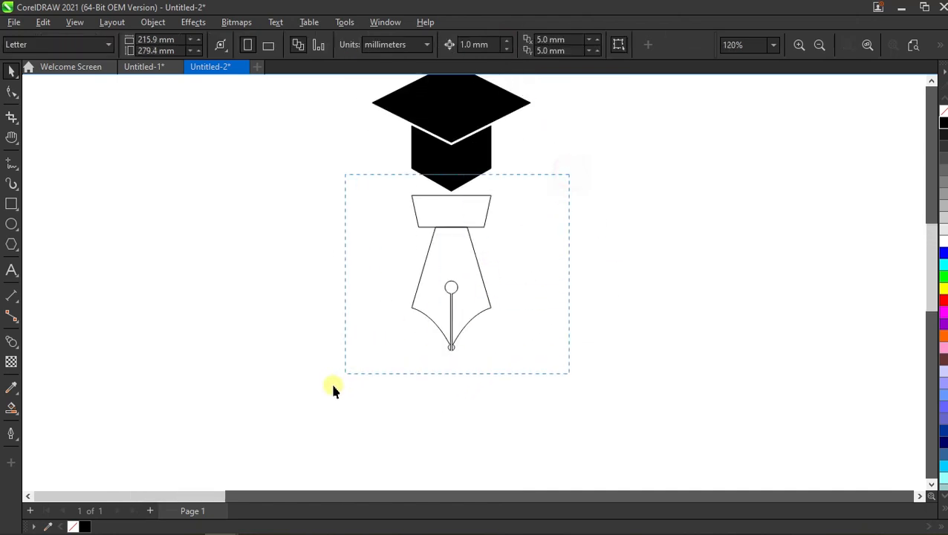
scroll(453, 252, up, 1)
right_click(451, 235)
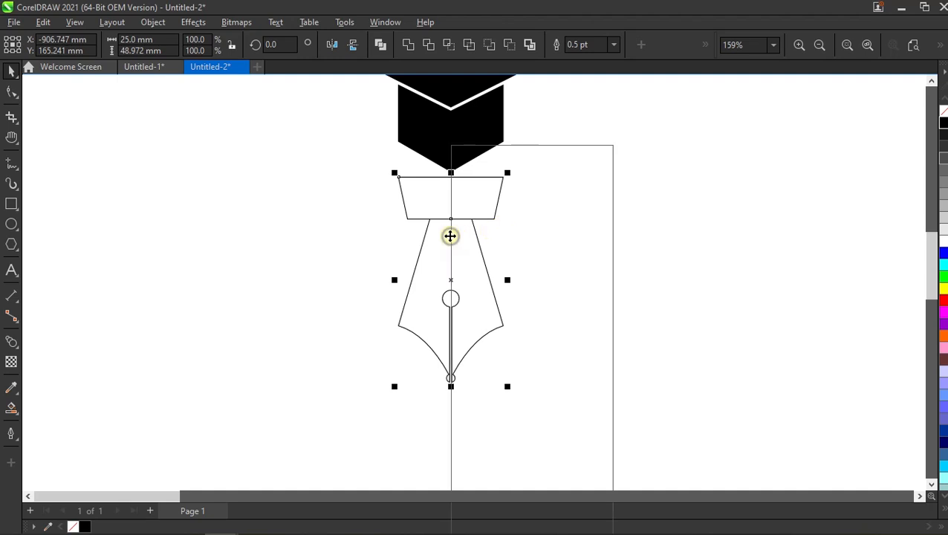
click(565, 201)
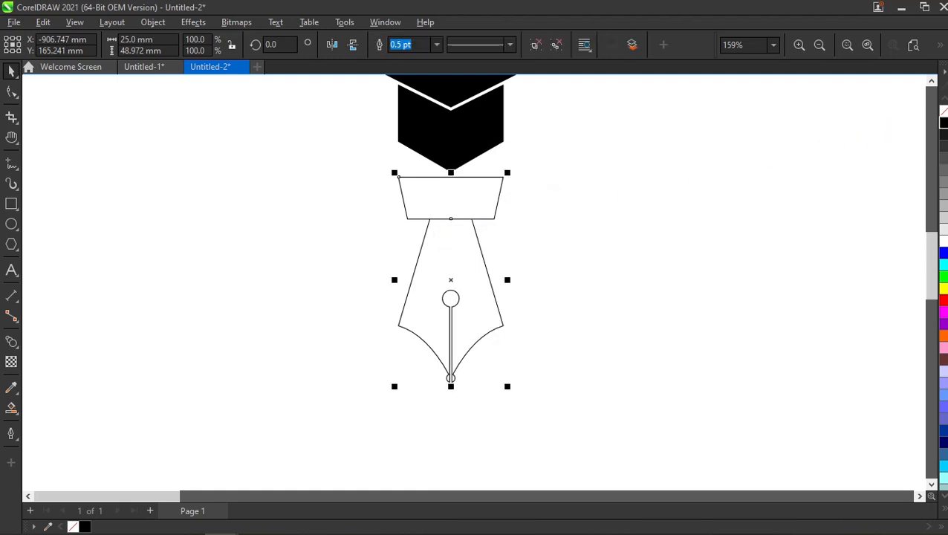
click(943, 125)
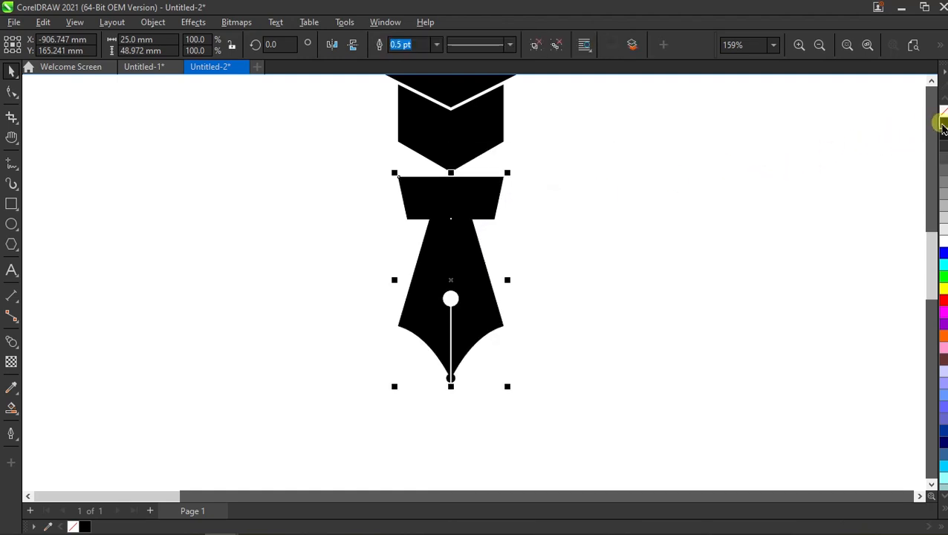
click(746, 218)
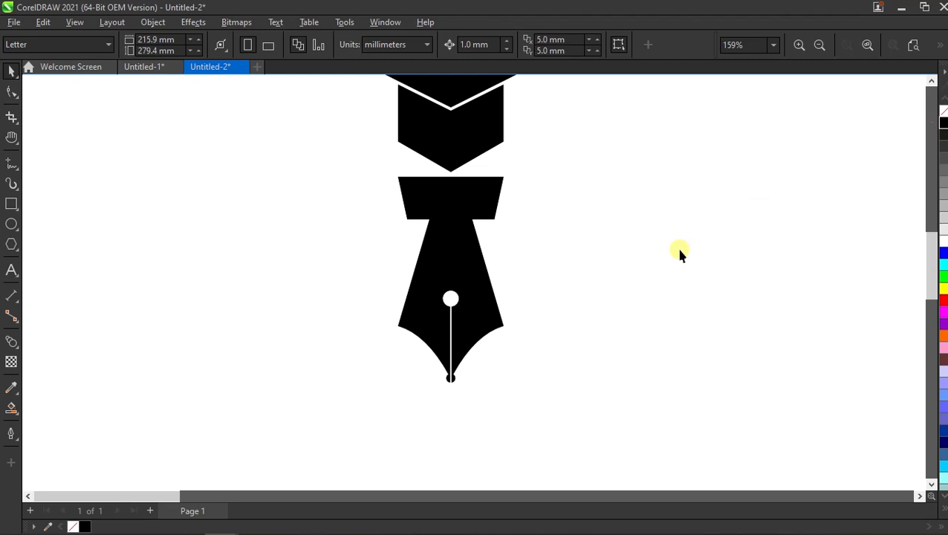
- Draw a circle about 103 mm in diameter centred on the nib's round hole
scroll(430, 335, down, 3)
scroll(473, 309, up, 2)
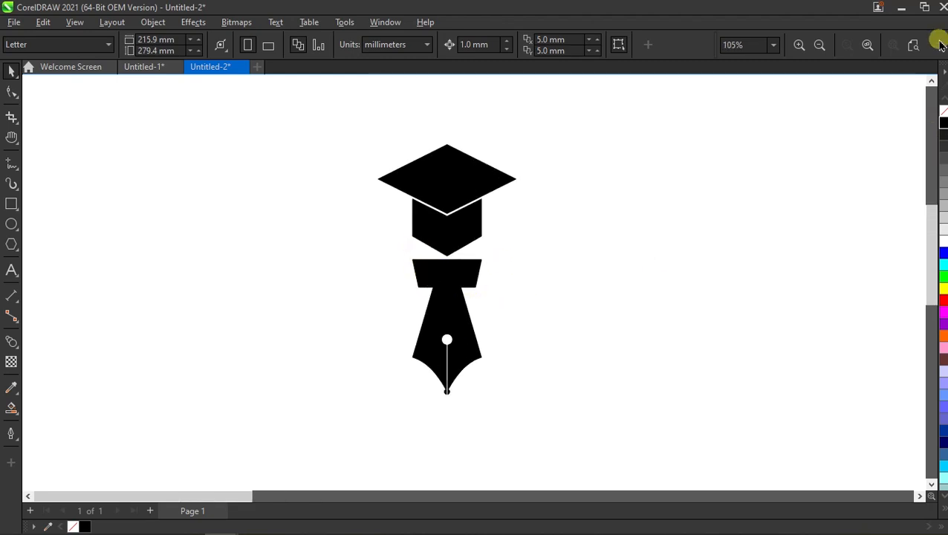
scroll(438, 289, up, 2)
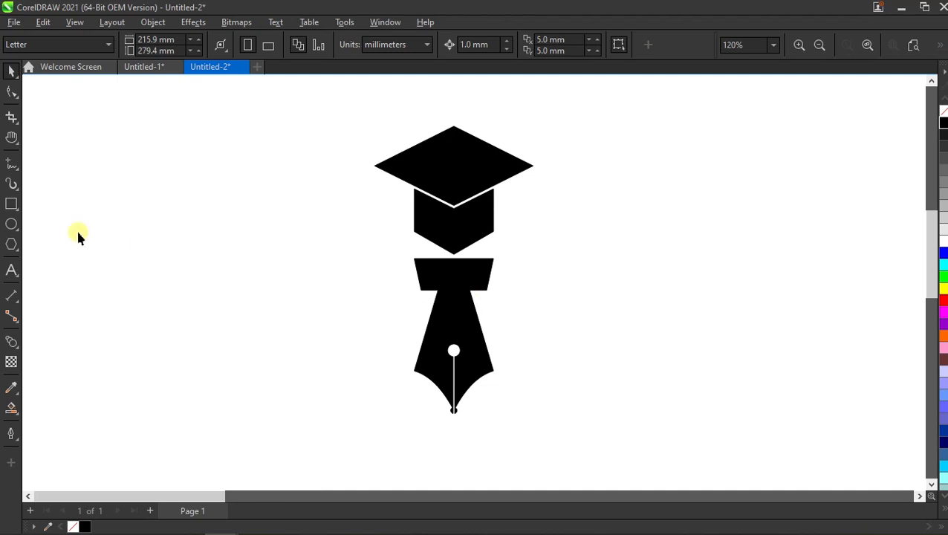
click(11, 223)
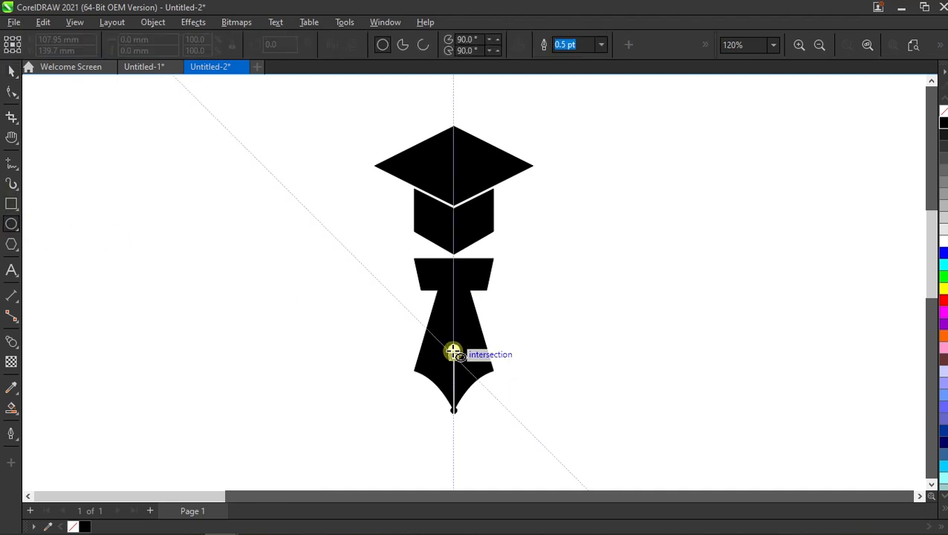
key(ctrl)
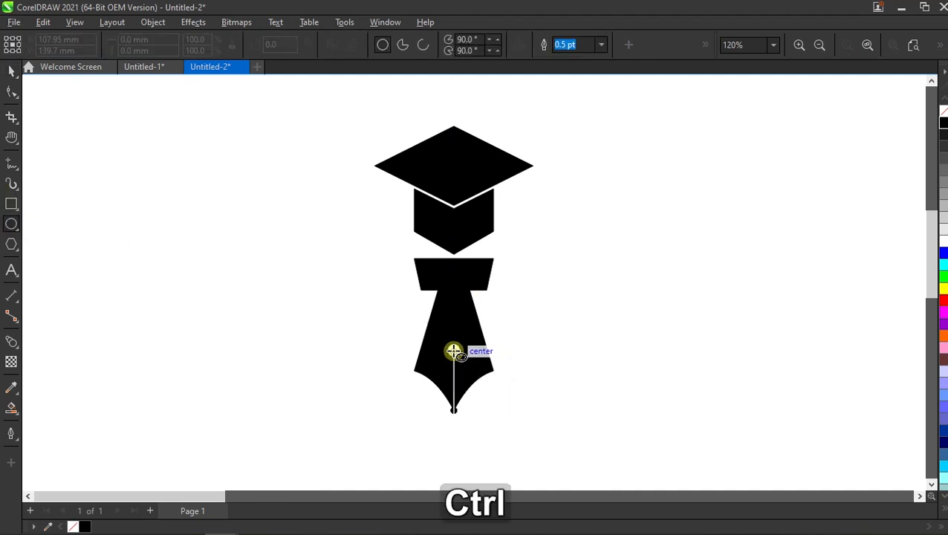
drag(453, 351, 620, 407)
scroll(439, 312, down, 1)
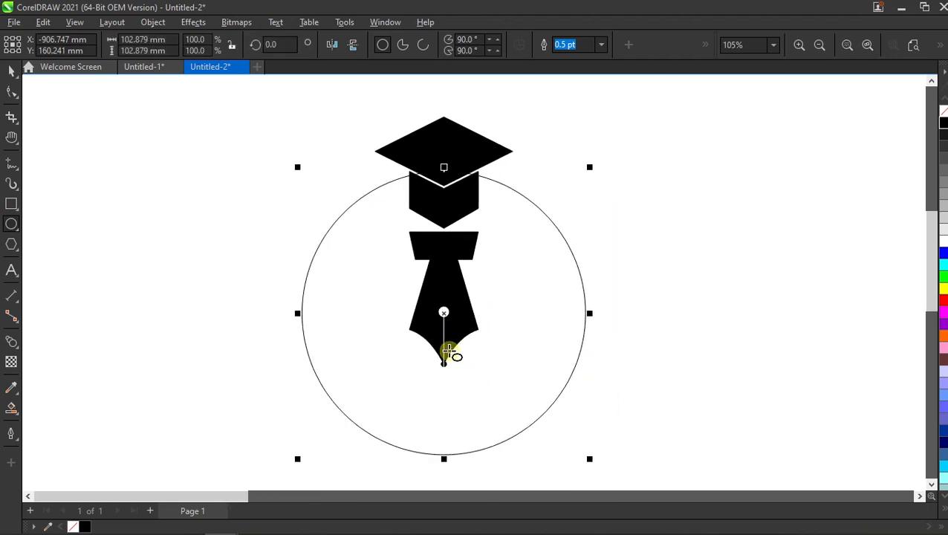
- Convert the large circle to curves and double its nodes twice to get 16 evenly spaced nodes
click(13, 74)
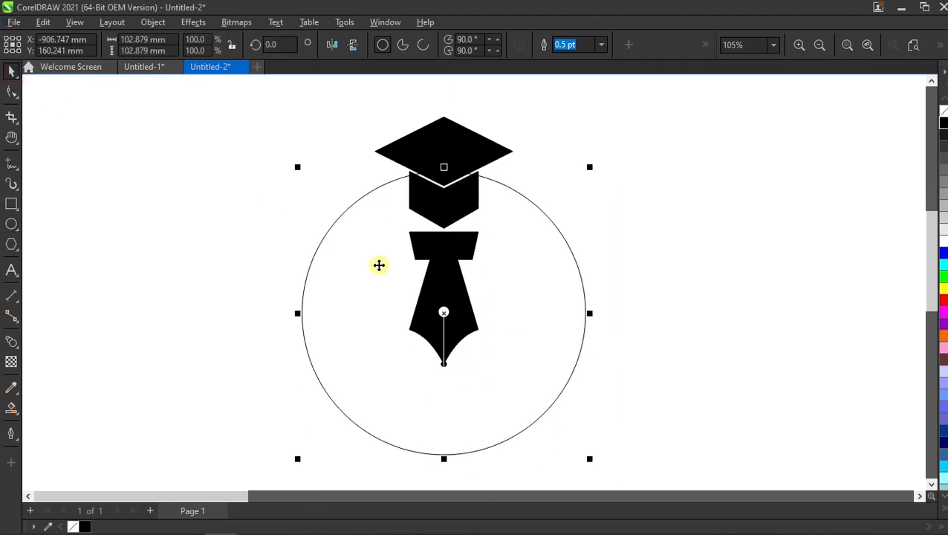
right_click(378, 265)
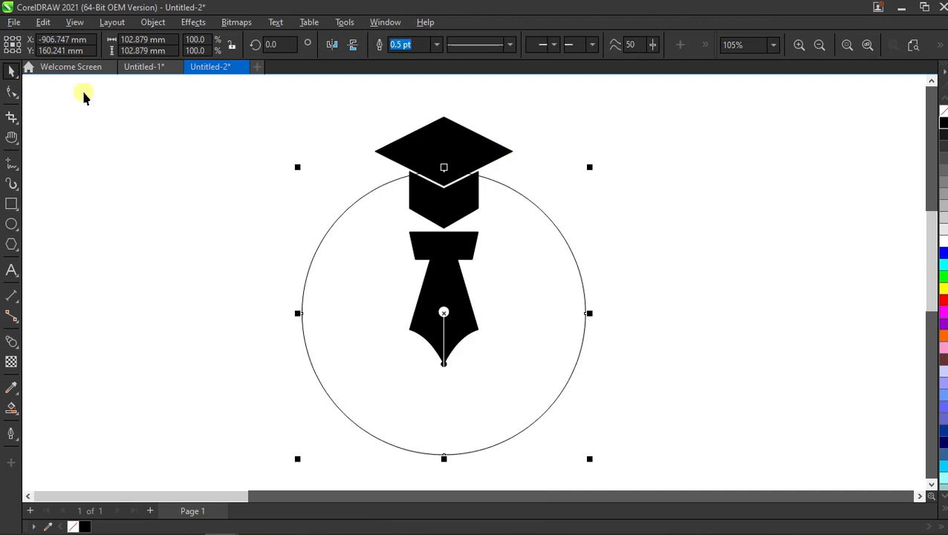
click(12, 90)
scroll(423, 175, down, 2)
drag(625, 156, 256, 389)
scroll(402, 286, up, 1)
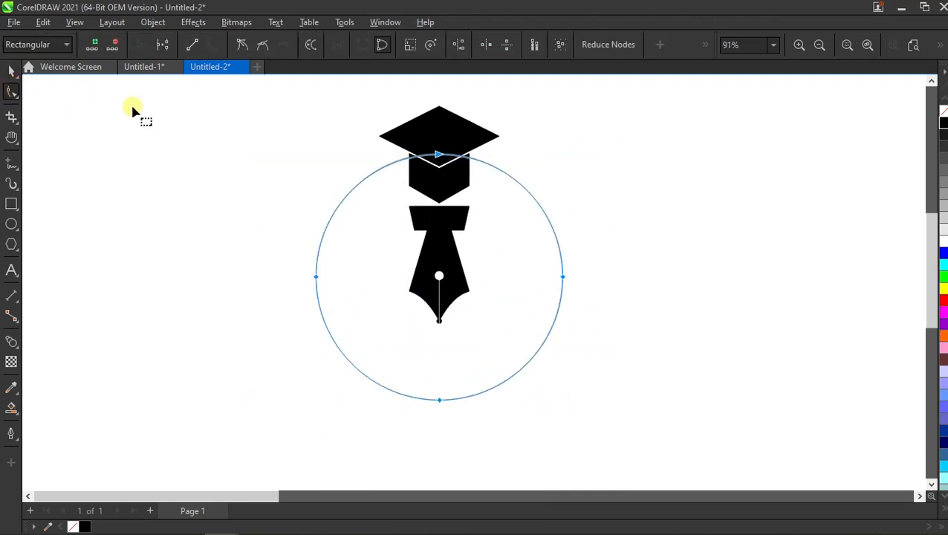
click(93, 45)
scroll(411, 163, up, 2)
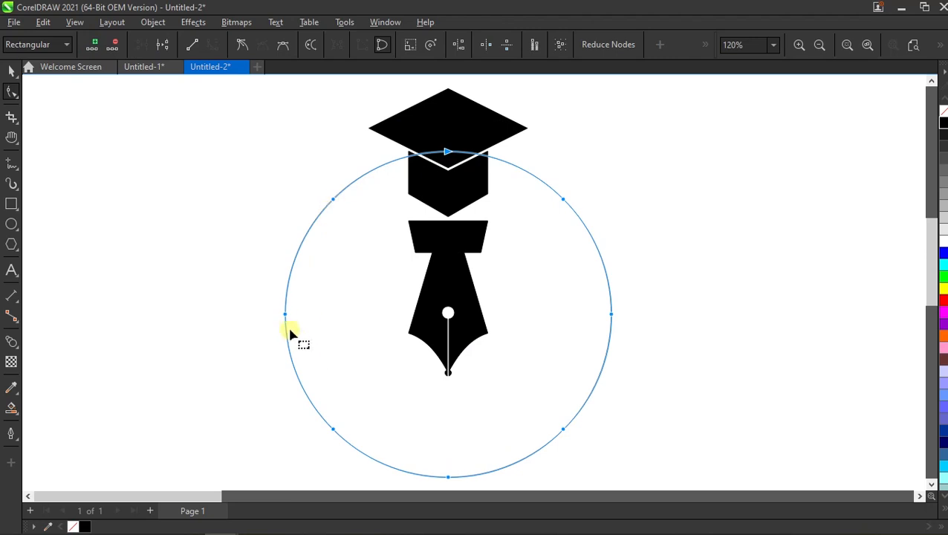
click(92, 46)
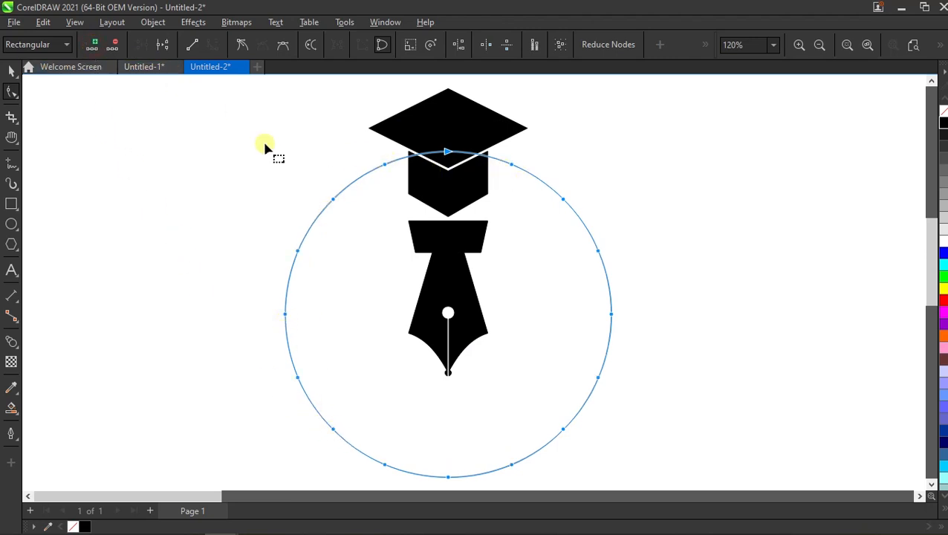
- Break the large circle at its topmost node and delete the upper nodes to open a wide gap around the cap
drag(473, 132, 440, 183)
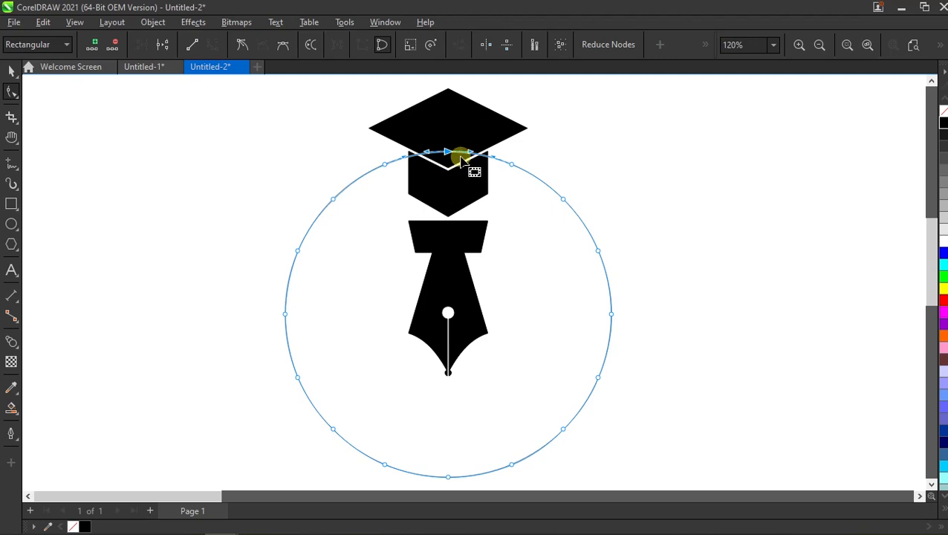
click(163, 45)
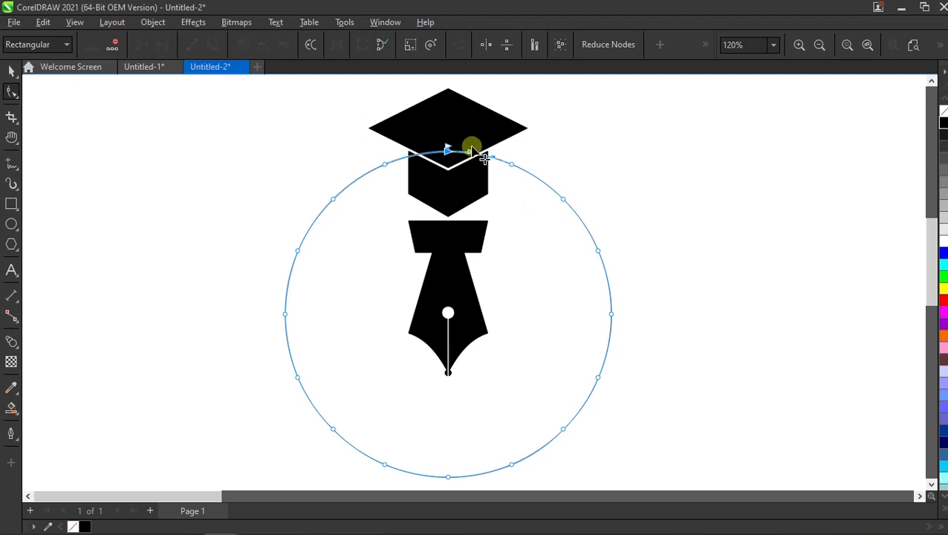
drag(484, 159, 444, 171)
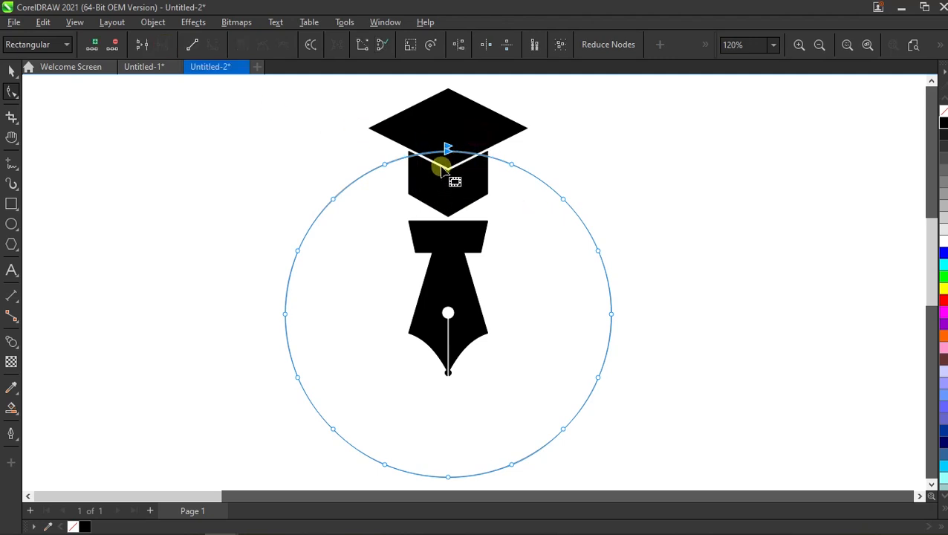
key(Delete)
drag(553, 123, 378, 193)
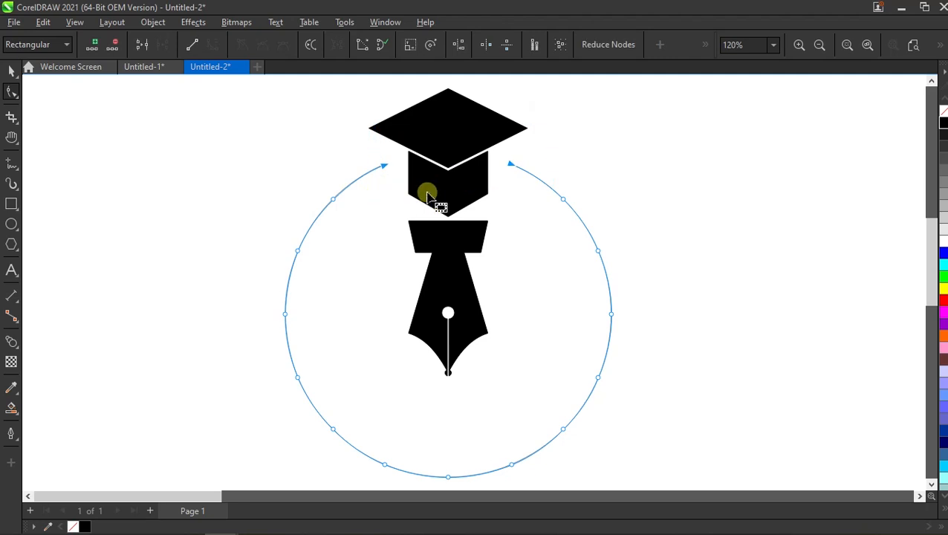
key(Delete)
scroll(493, 297, down, 2)
scroll(518, 362, up, 1)
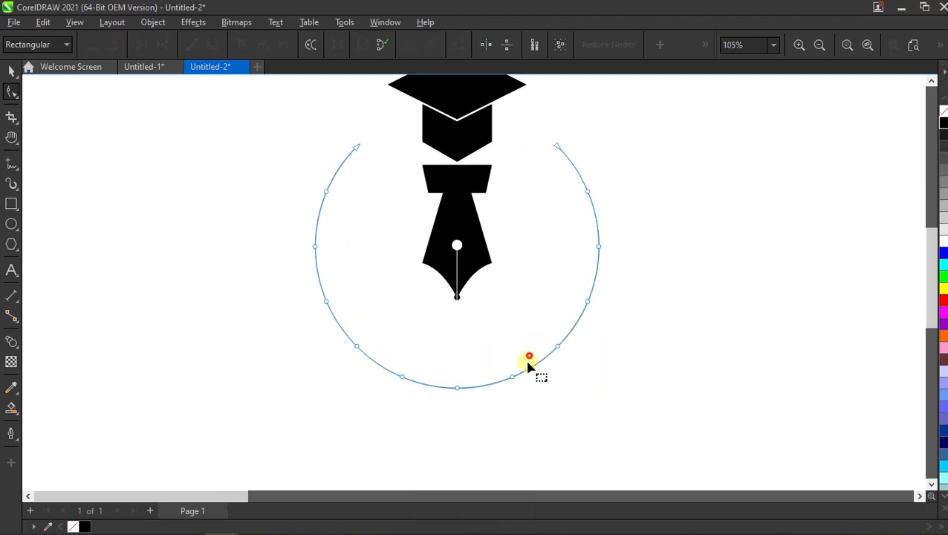
- Break the curve at its lowest node and delete the lower nodes, leaving two separate side arcs
drag(528, 363, 362, 416)
drag(479, 353, 425, 409)
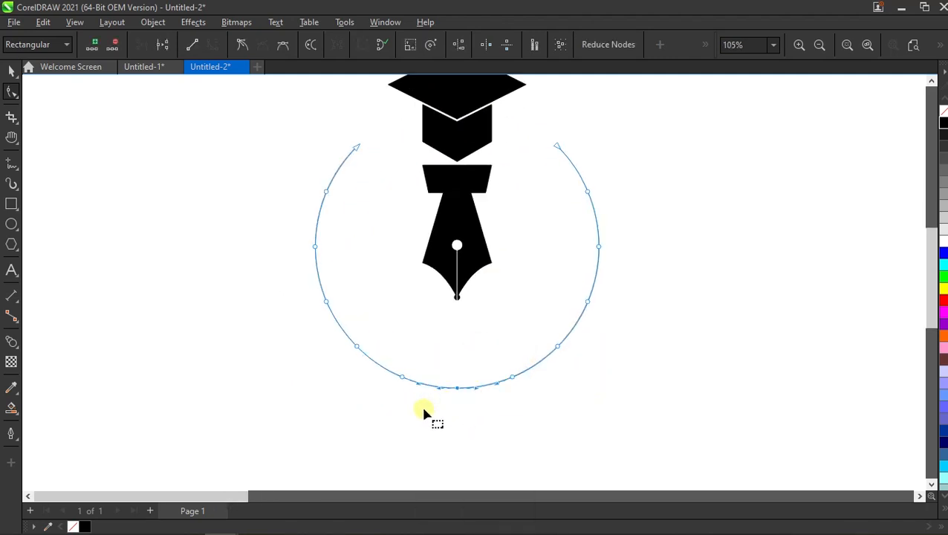
click(165, 45)
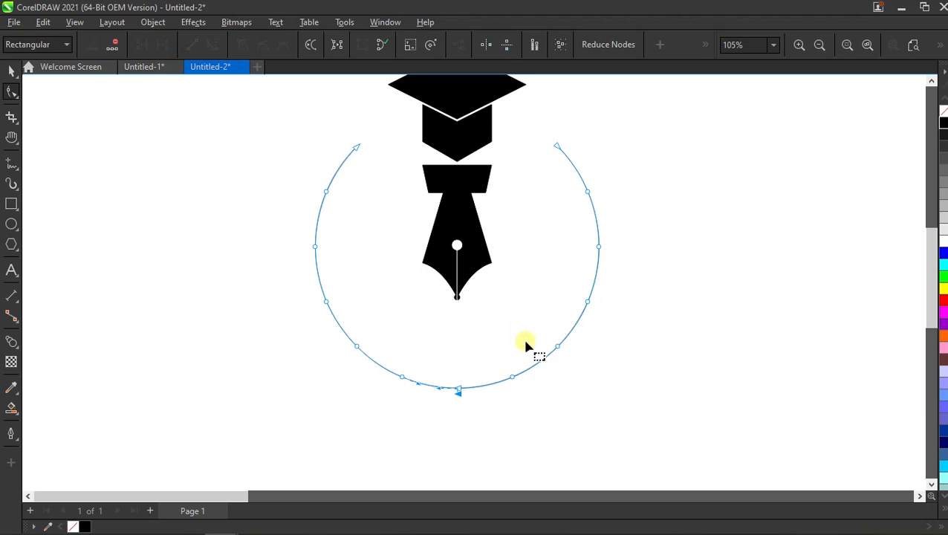
drag(527, 345, 416, 411)
key(Delete)
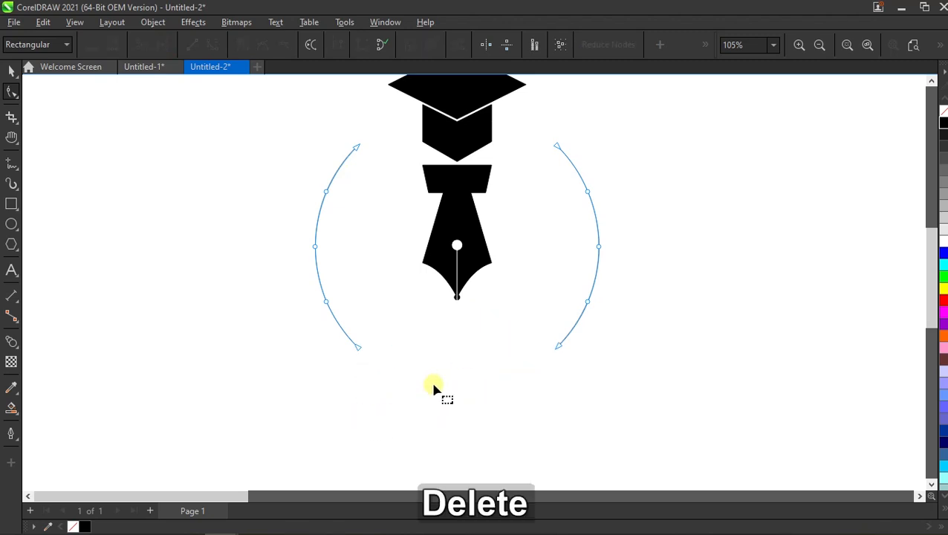
- Break the two arcs apart and delete the right one
click(11, 70)
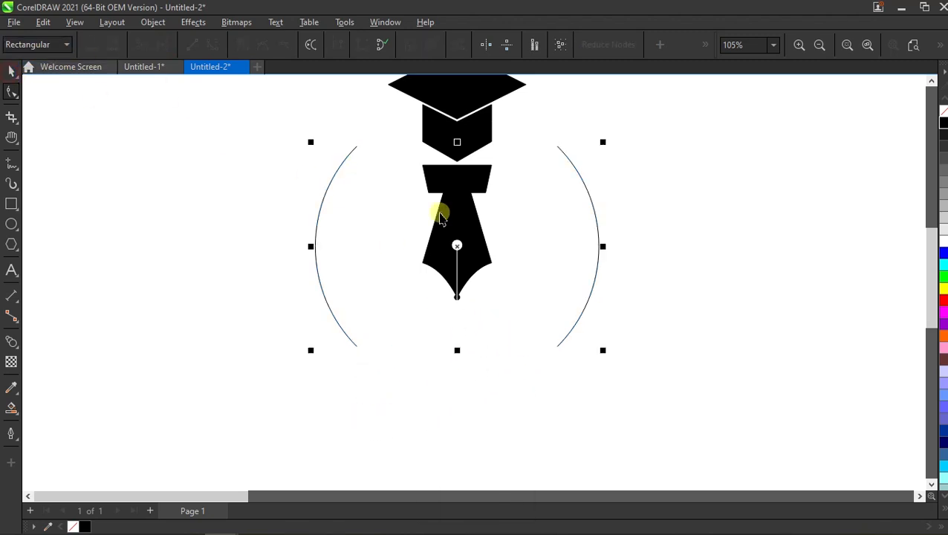
key(ctrl+k)
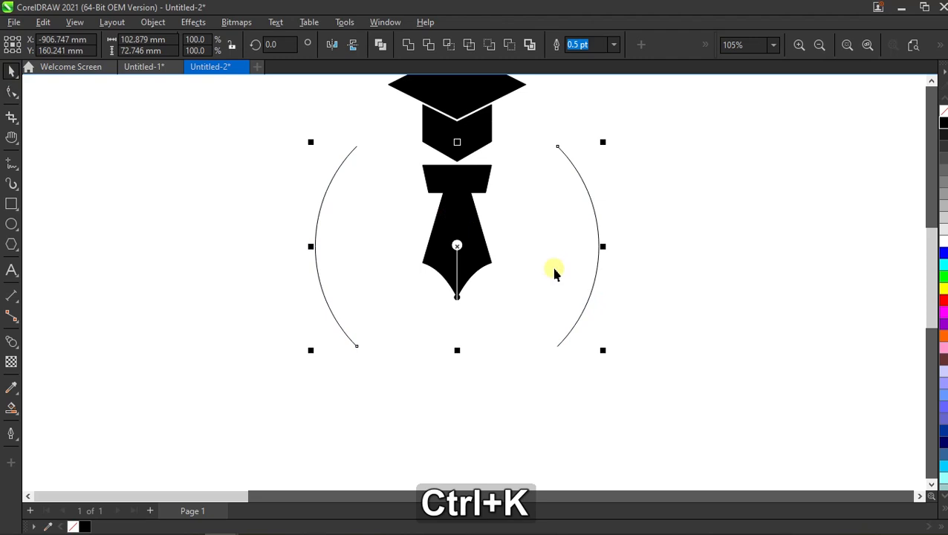
click(674, 281)
scroll(584, 273, down, 1)
drag(579, 265, 599, 236)
key(Delete)
scroll(379, 286, up, 1)
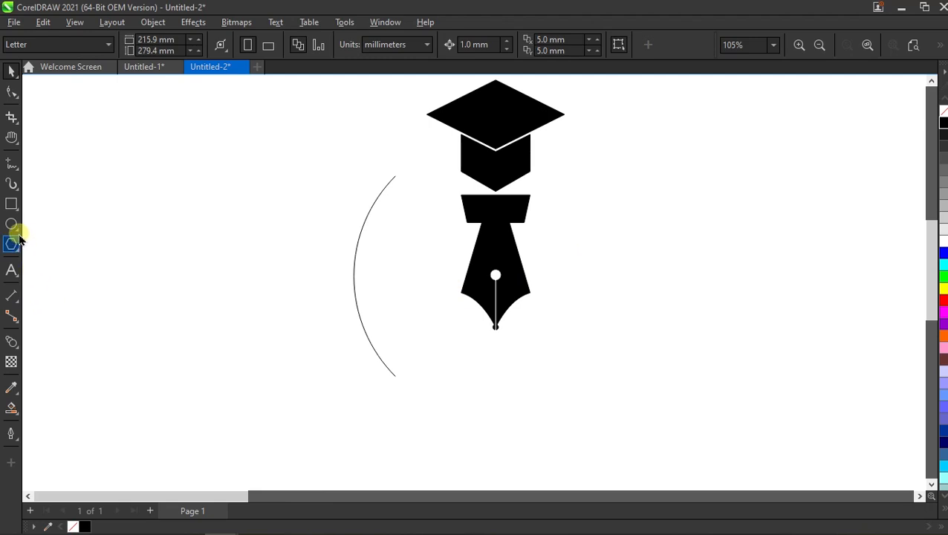
- Draw a small circle left of the remaining arc and set its size to 8 x 8 mm
drag(173, 275, 216, 306)
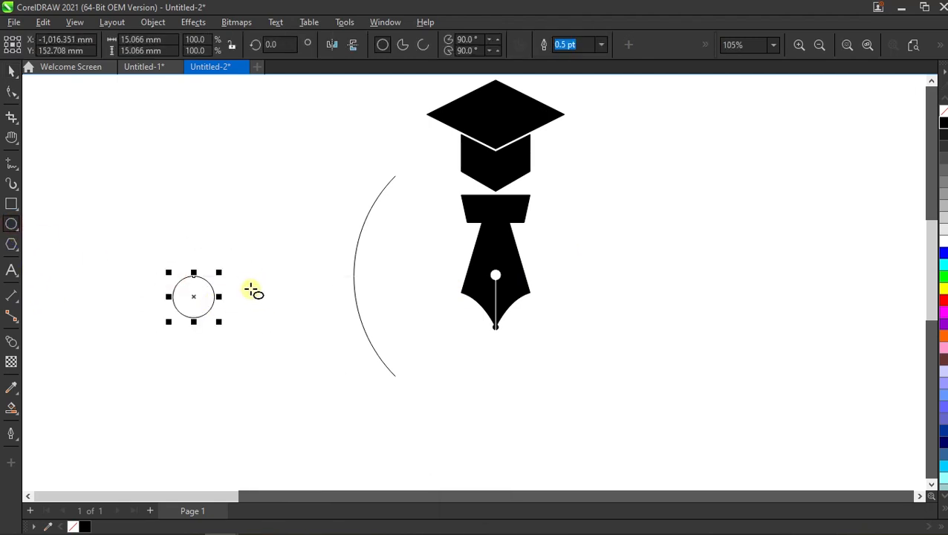
key(space)
click(156, 39)
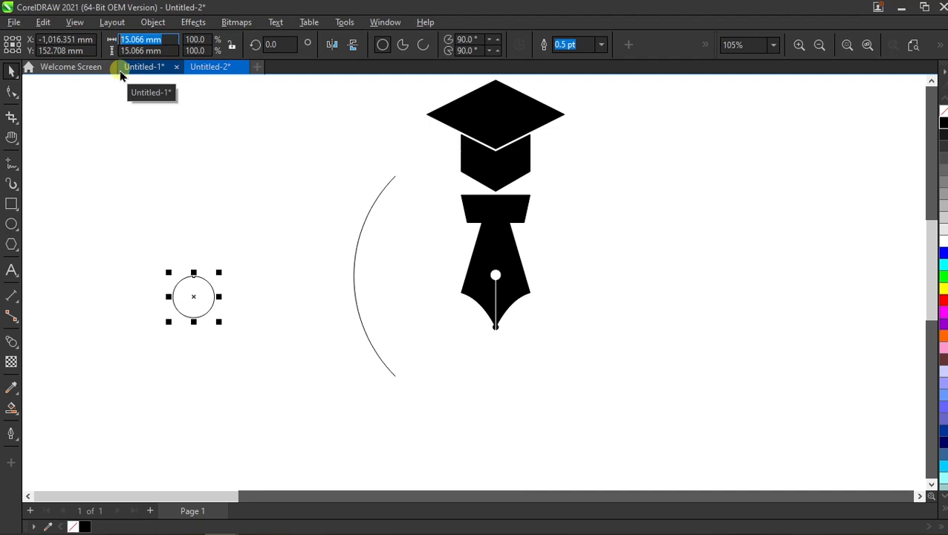
text(8)
key(Tab)
text(8)
key(Return)
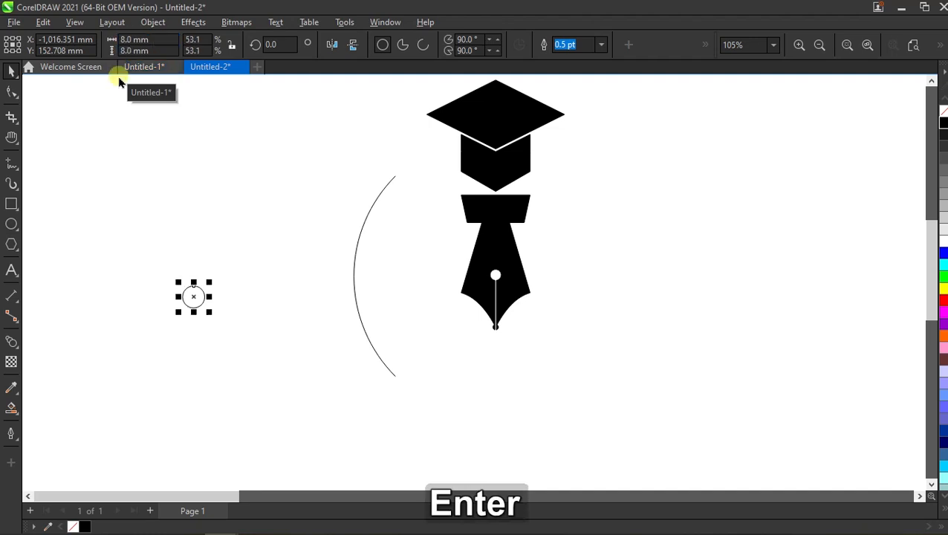
- Duplicate the 8 mm circle sideways by half its width and create a filled shape from the overlap with Smart Fill
scroll(203, 296, up, 2)
drag(201, 288, 225, 288)
click(310, 253)
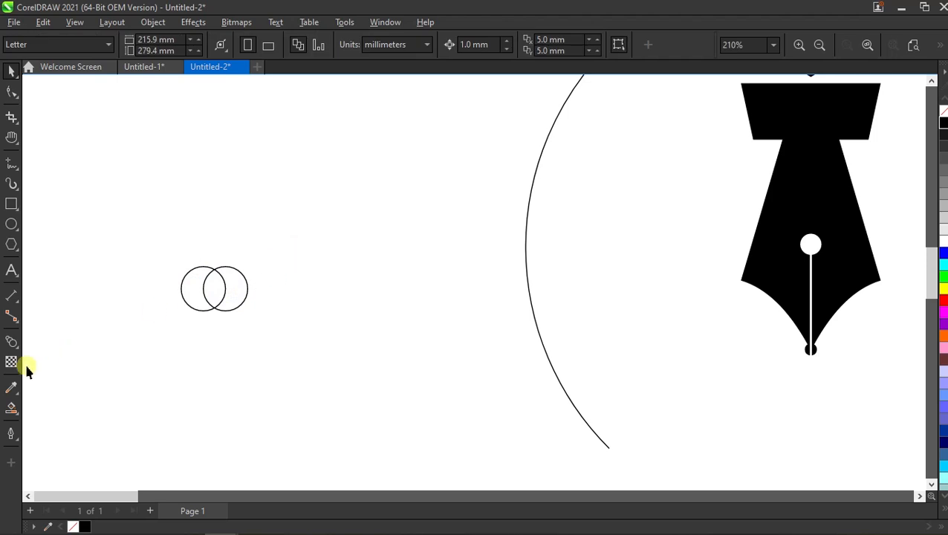
click(12, 409)
click(214, 290)
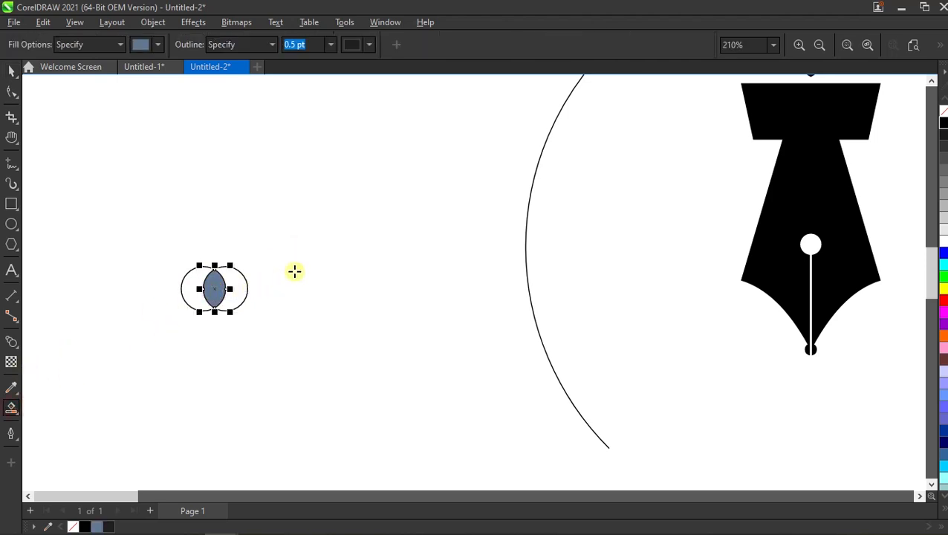
- Delete both 8 mm circles, keeping only the filled leaf shape from their overlap
key(space)
click(244, 281)
key(Delete)
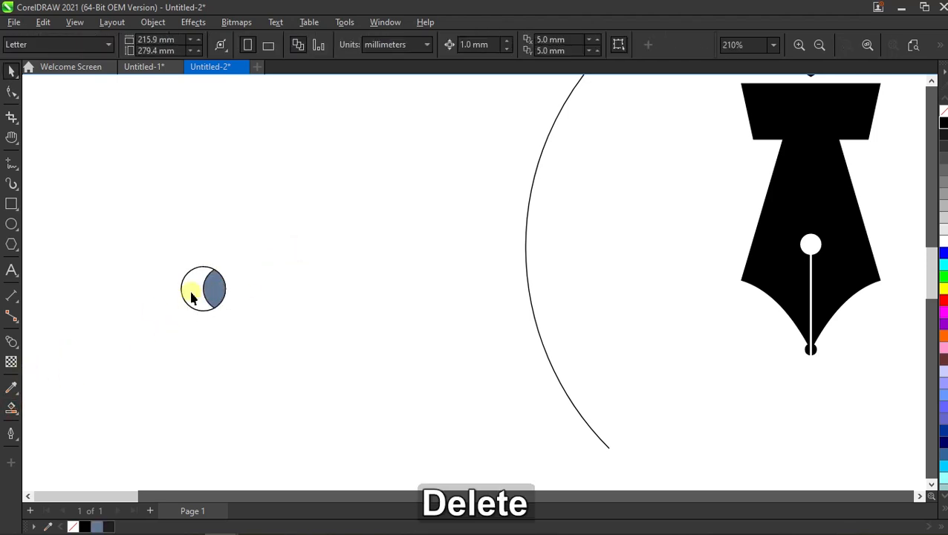
click(193, 288)
key(Delete)
- Enlarge the leaf shape proportionally from its centre to about 11.6 x 20.1 mm
scroll(206, 301, down, 2)
click(199, 290)
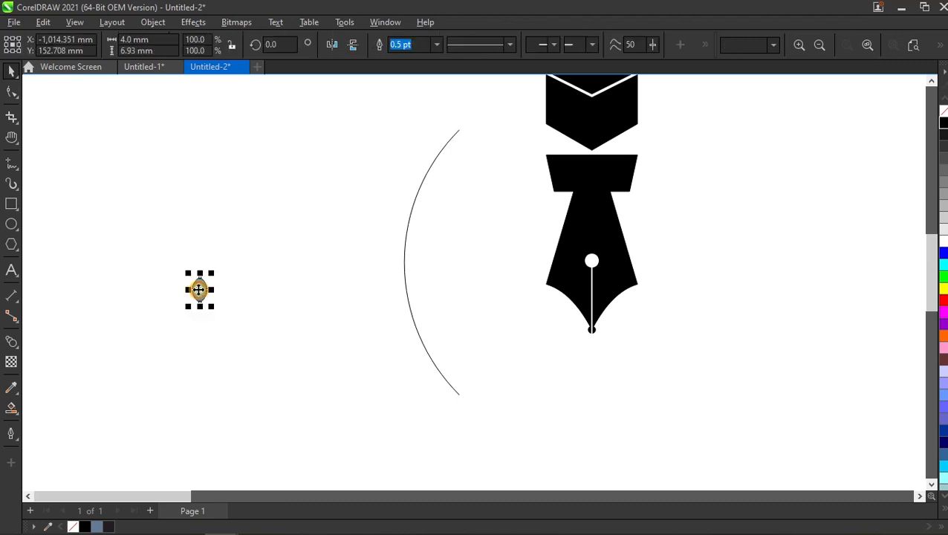
drag(210, 306, 237, 325)
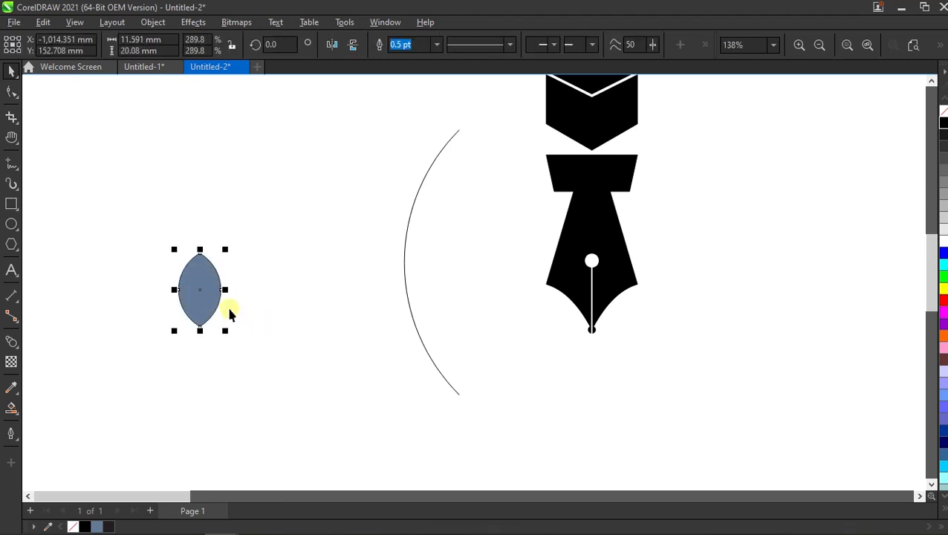
- Move the leaf shape closer to the arc and scale it proportionally to a width of 10 mm
drag(205, 290, 323, 319)
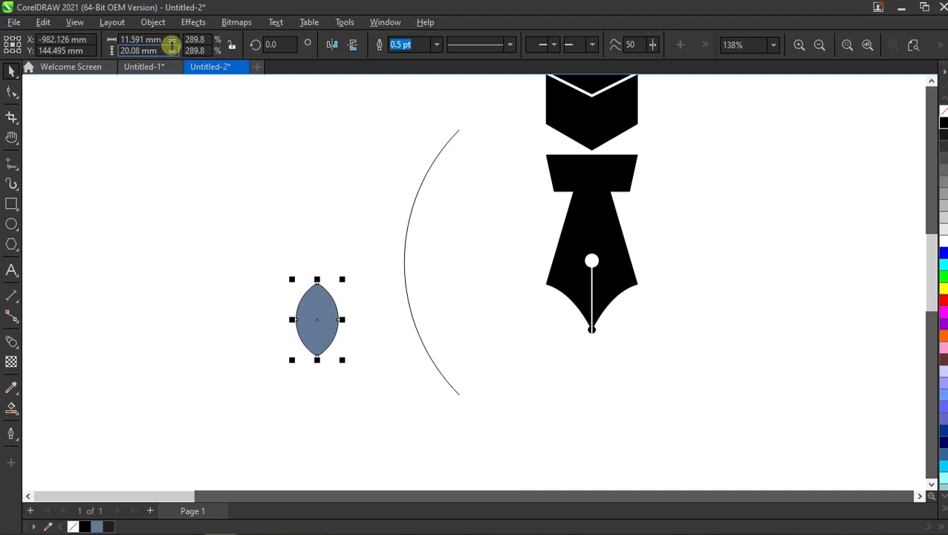
click(231, 44)
drag(171, 43, 85, 38)
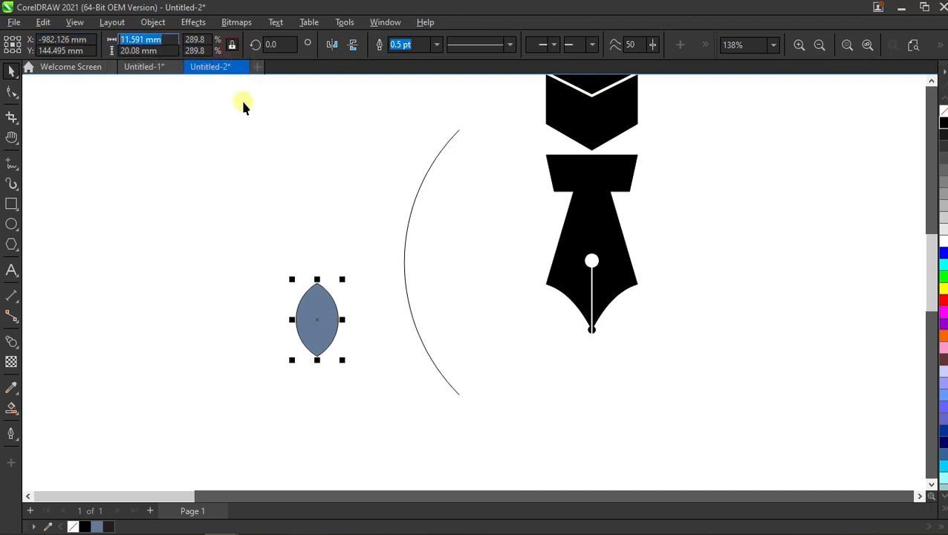
text(10)
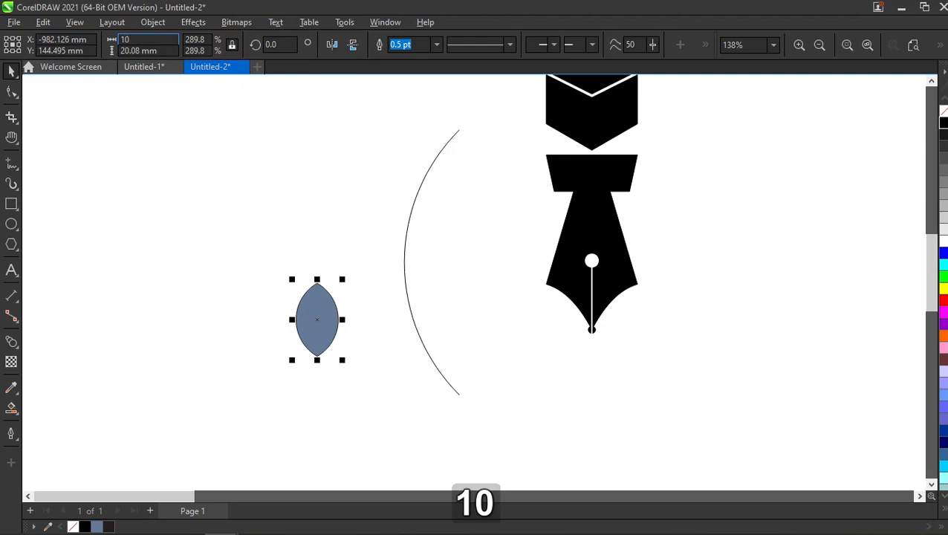
key(Return)
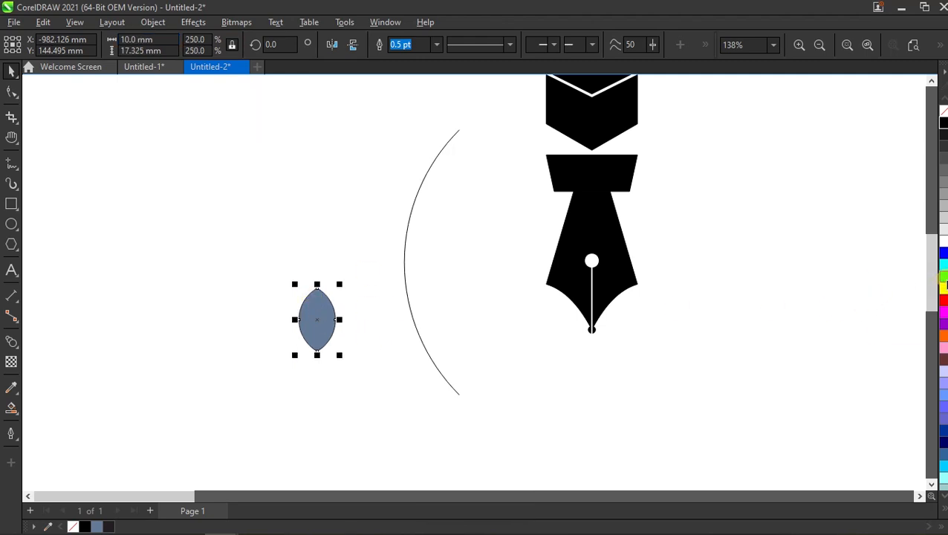
- Fill the leaf with a medium-dark shade of green and remove its outline
click(943, 283)
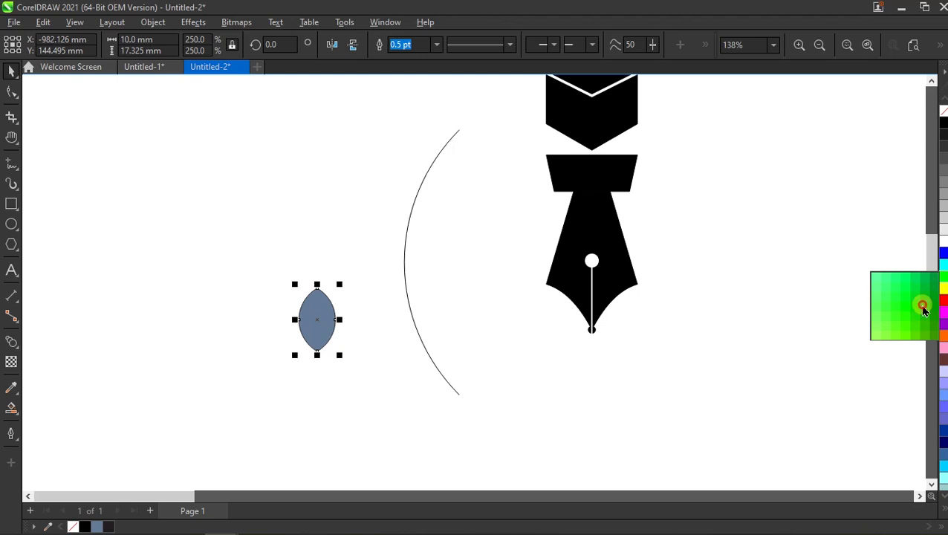
click(922, 306)
right_click(943, 110)
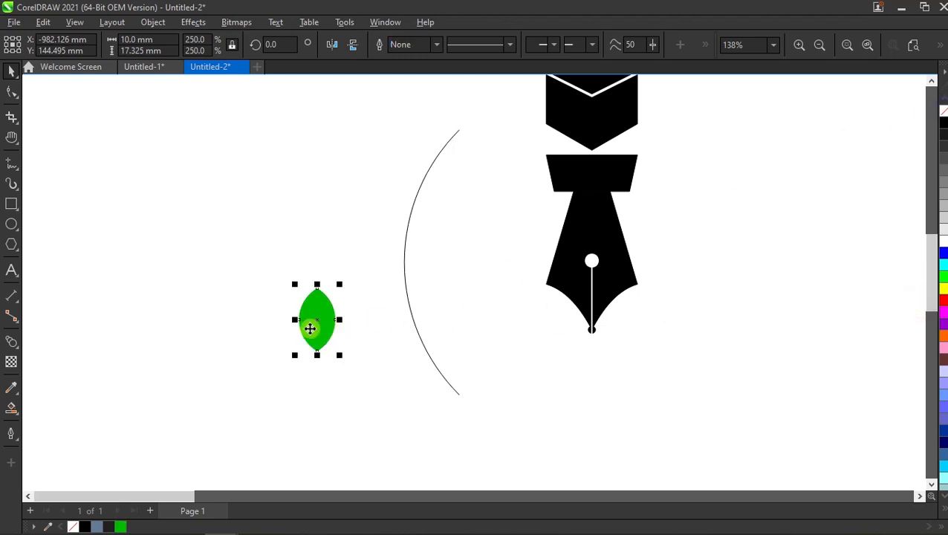
- Rotate the leaf 60 degrees and create a horizontally mirrored copy joined to it at the base
click(276, 43)
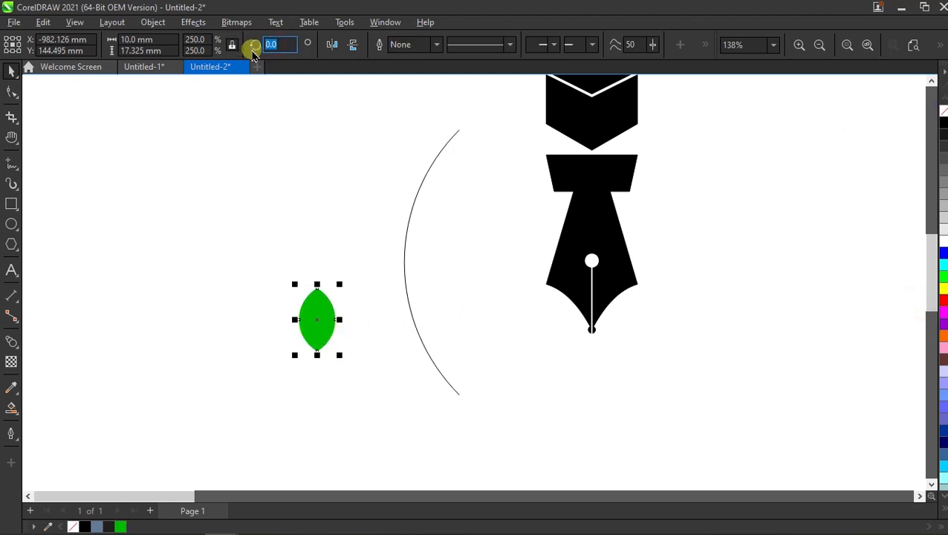
text(60)
key(Return)
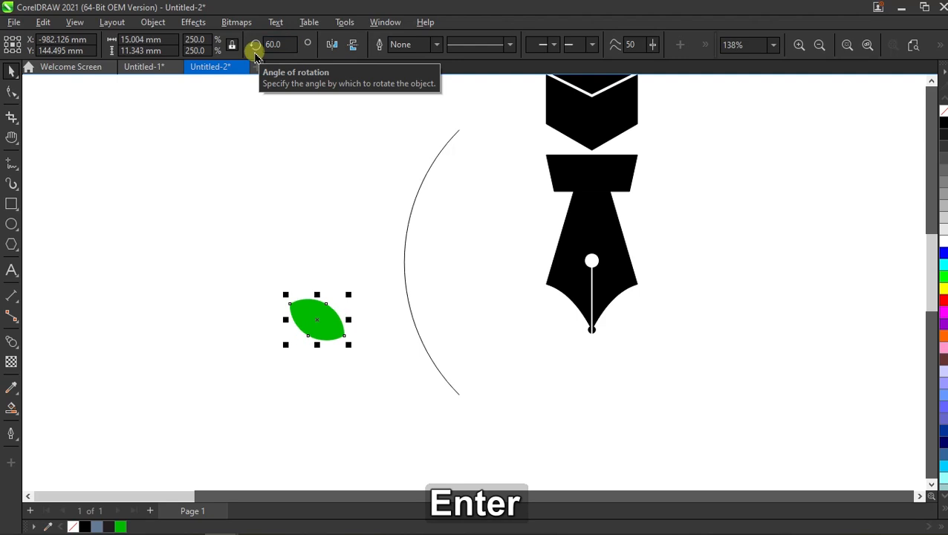
click(358, 231)
click(329, 310)
drag(284, 320, 370, 325)
- Group the two leaves and place a duplicate of the pair directly below, leaving a wide vertical gap between them
drag(237, 268, 446, 364)
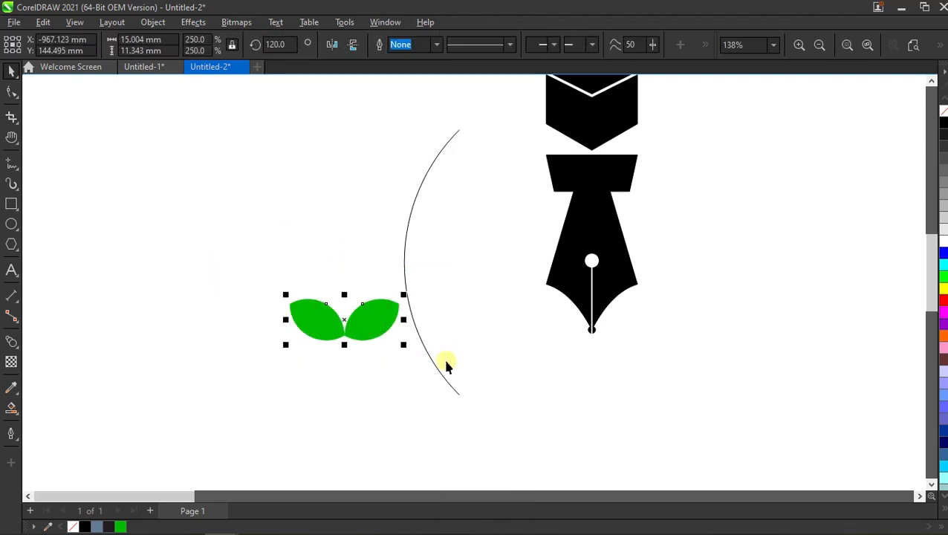
right_click(373, 325)
click(483, 201)
drag(367, 298, 339, 386)
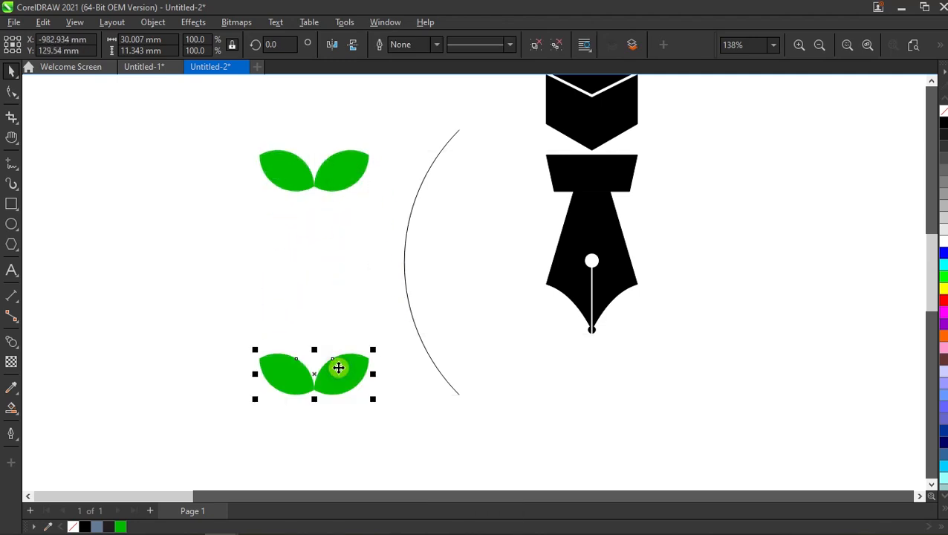
- Blend the upper leaf pair into the lower leaf pair with 10 steps
click(11, 341)
drag(292, 180, 314, 394)
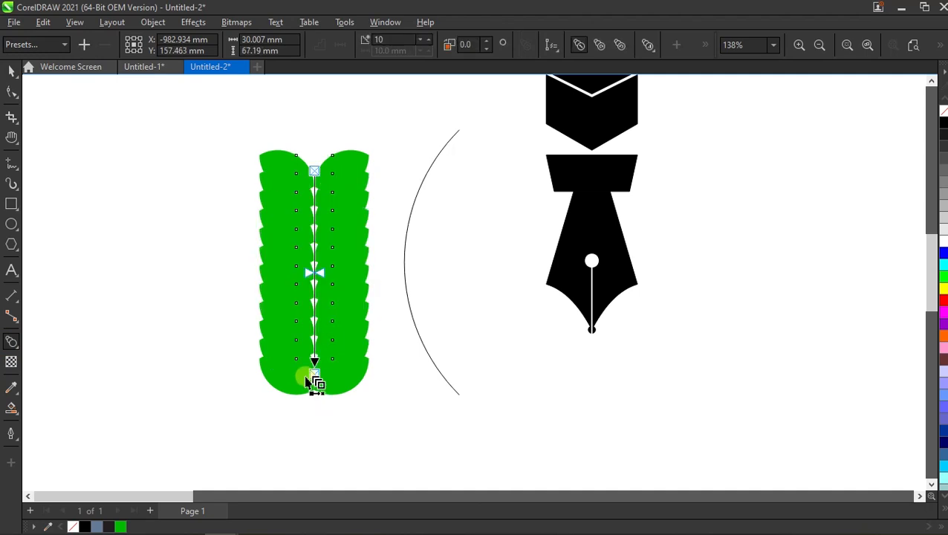
click(395, 38)
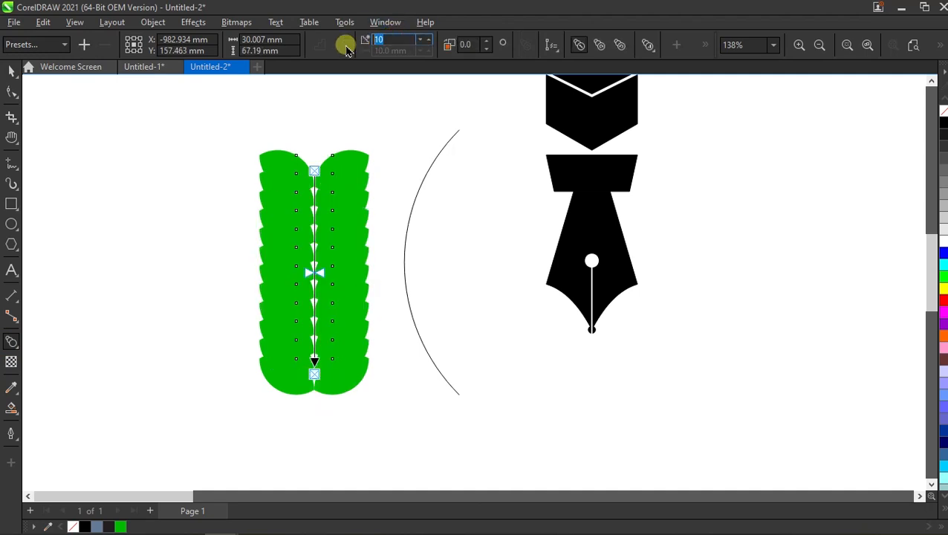
- Fit the green leaf blend to the arc as its path
drag(309, 277, 404, 273)
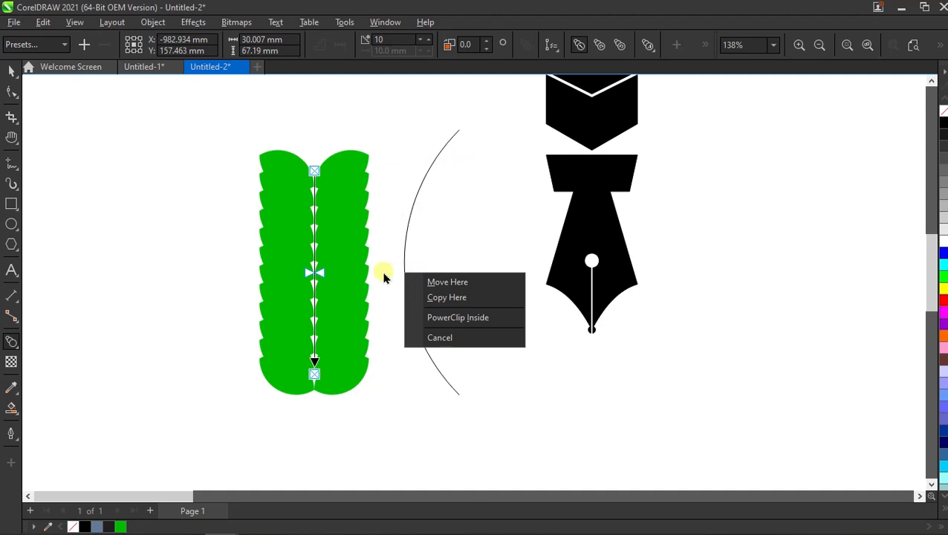
click(197, 218)
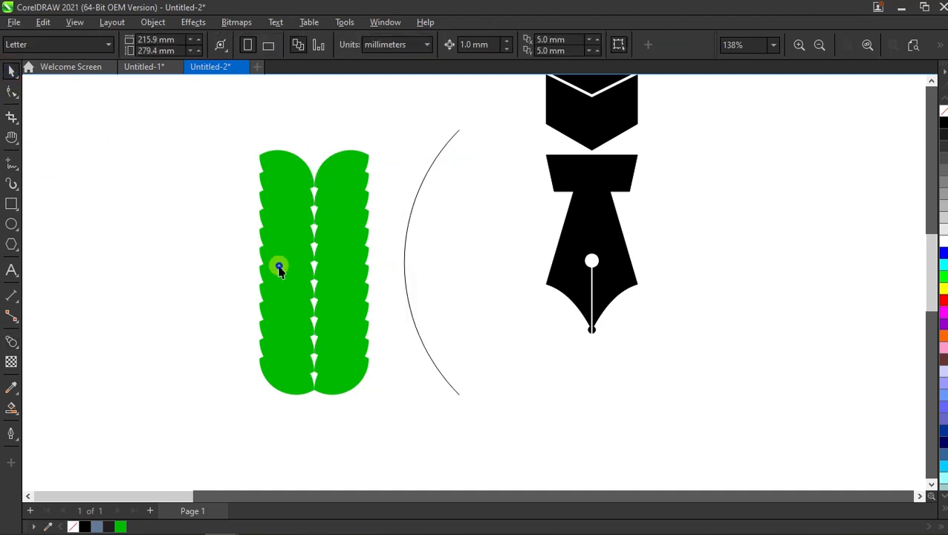
drag(277, 267, 405, 273)
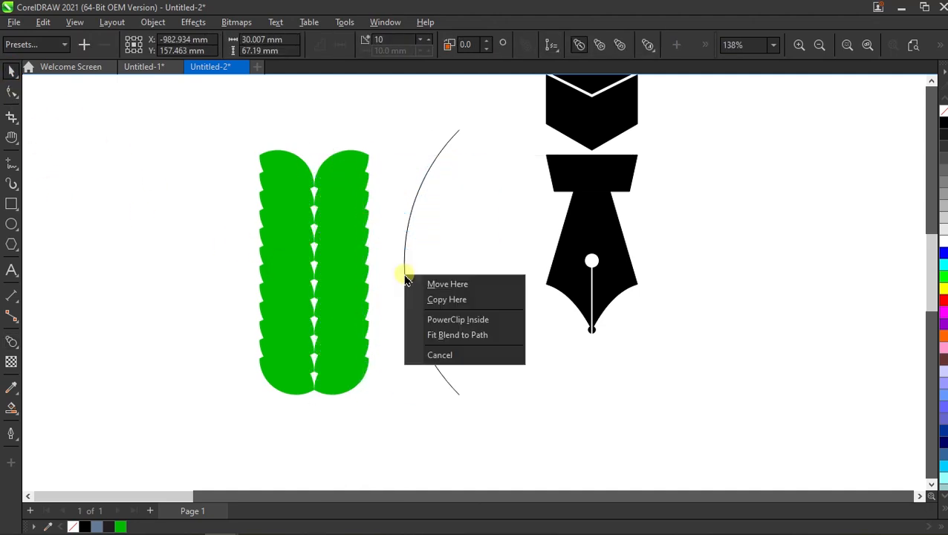
click(457, 342)
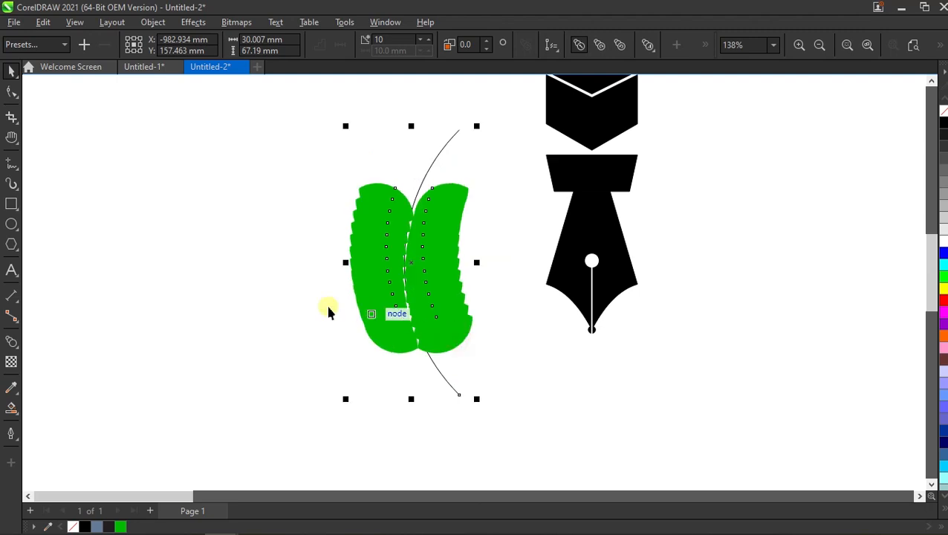
- Spread the leaf blend along the full path and rotate all its objects to follow the arc
scroll(409, 294, down, 2)
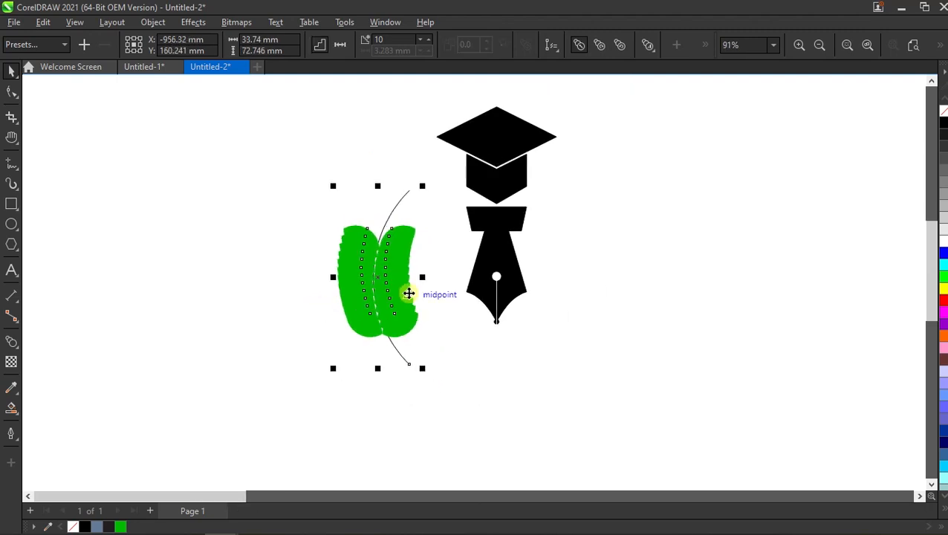
click(706, 44)
click(653, 72)
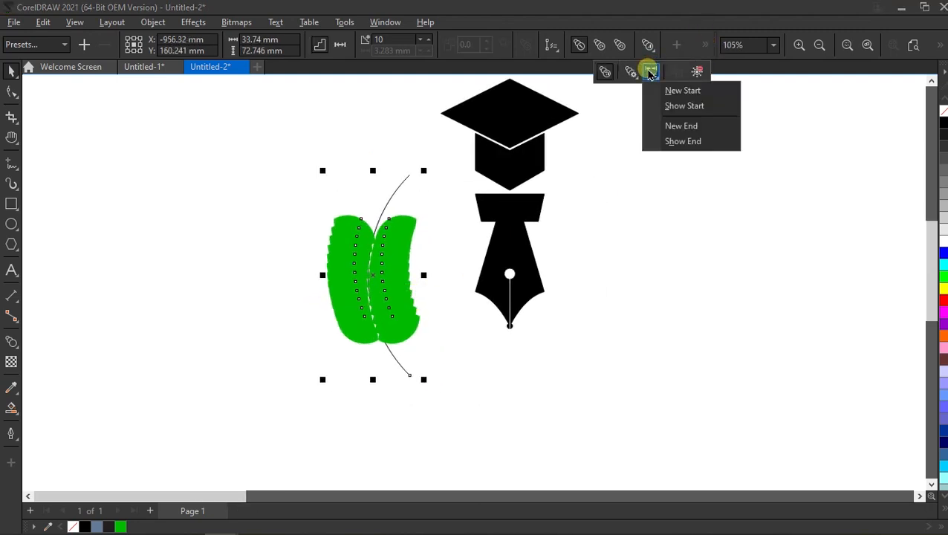
click(631, 71)
click(678, 153)
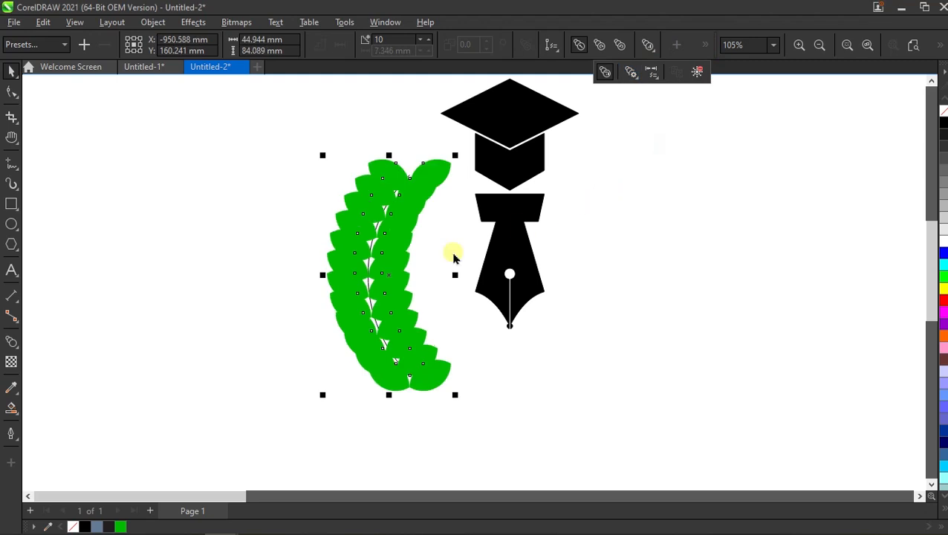
click(634, 74)
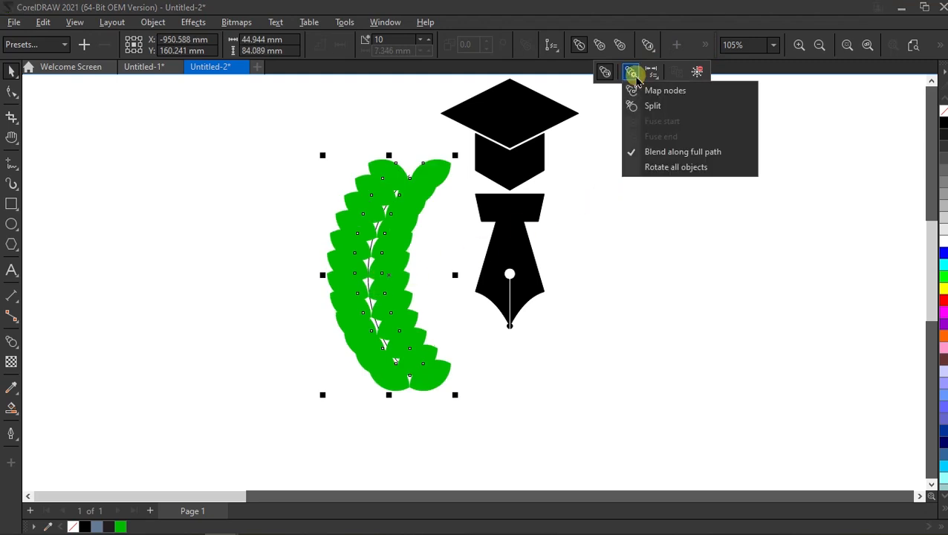
click(664, 167)
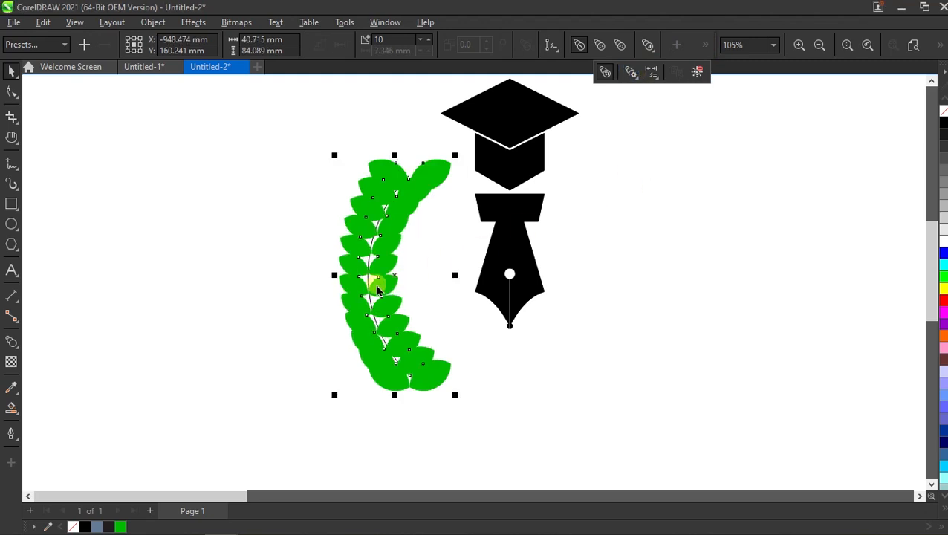
scroll(370, 281, down, 1)
scroll(345, 244, up, 2)
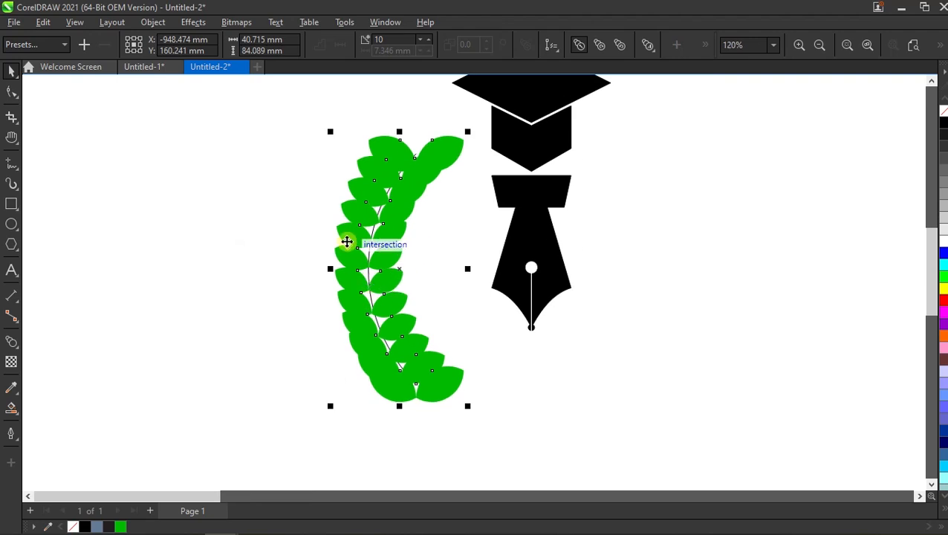
click(282, 273)
- Scale the leaf pair at the lower end of the arc proportionally to a width of 20 mm
scroll(402, 311, down, 2)
scroll(417, 352, up, 3)
click(429, 343)
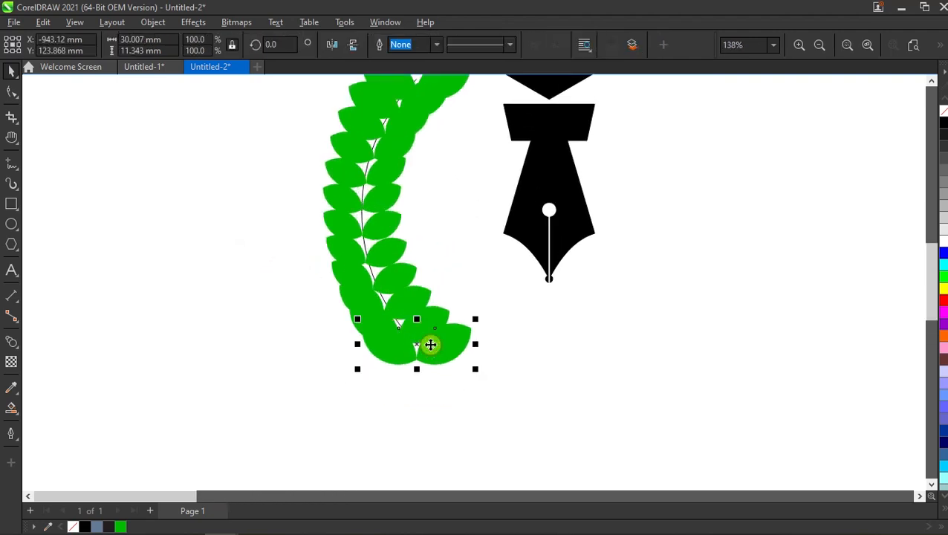
scroll(431, 344, down, 2)
scroll(440, 379, up, 2)
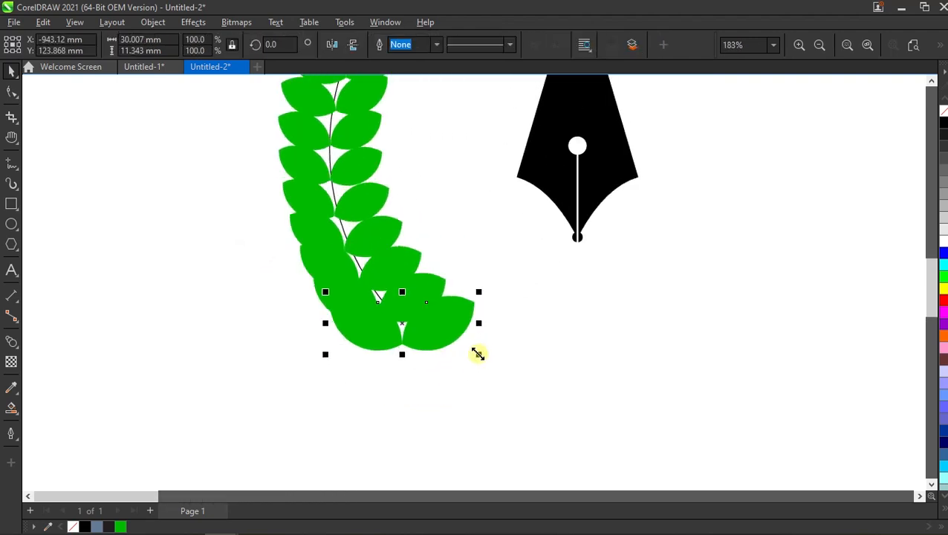
drag(478, 354, 467, 350)
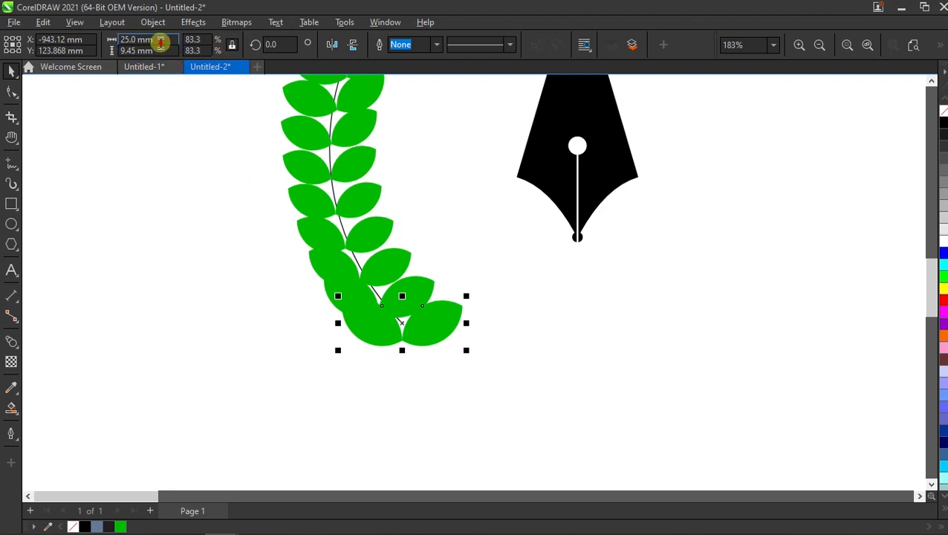
click(161, 42)
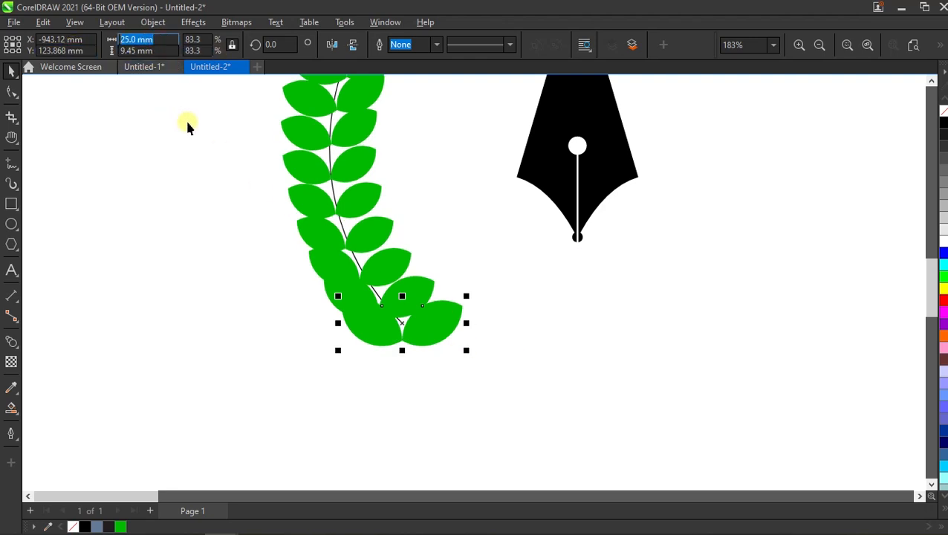
text(20)
key(Return)
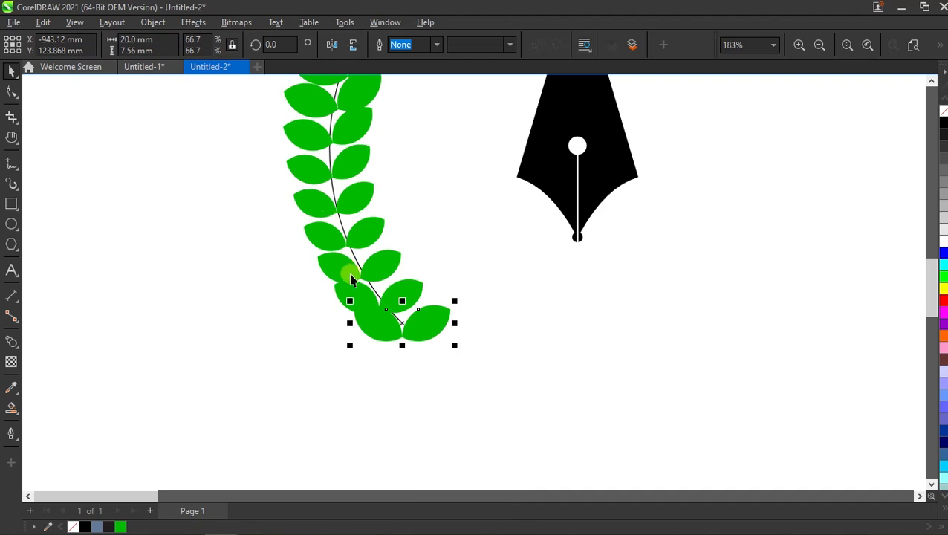
- Scale the leaf pair at the upper end of the arc proportionally to a width of 15 mm
scroll(352, 278, down, 2)
scroll(387, 148, up, 2)
click(412, 169)
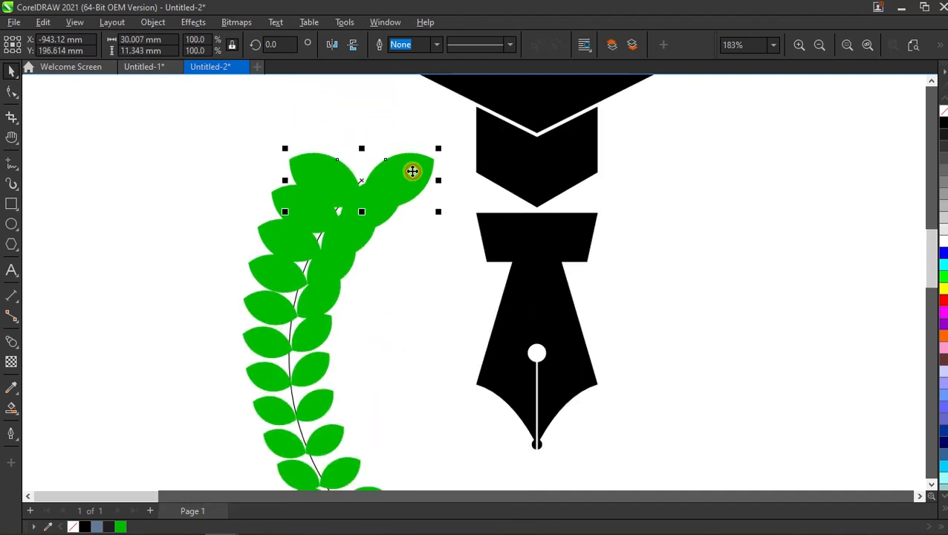
click(170, 42)
text(15)
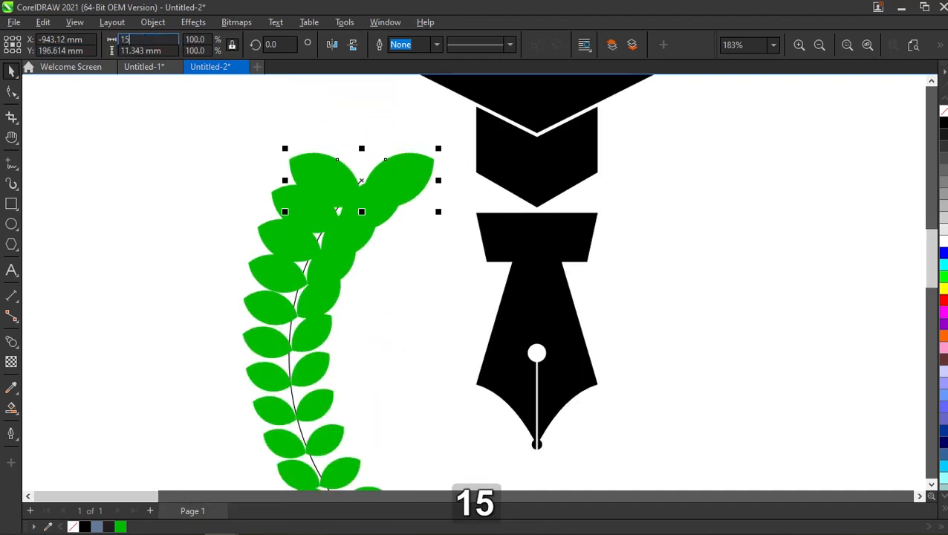
key(Return)
click(357, 127)
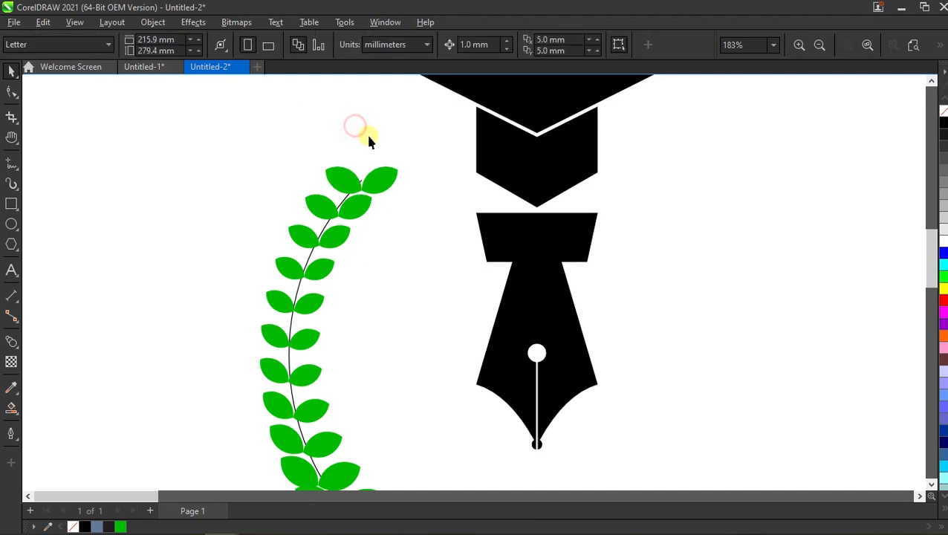
- Rotate the uppermost leaf pair clockwise so its leaves branch symmetrically from the arc's upper end
scroll(354, 311, down, 2)
scroll(356, 364, up, 1)
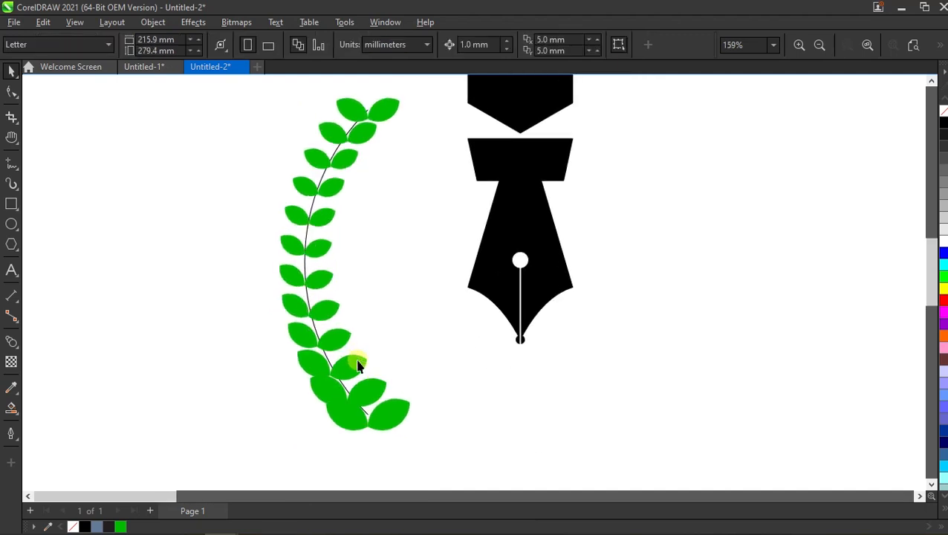
click(389, 113)
scroll(377, 99, up, 3)
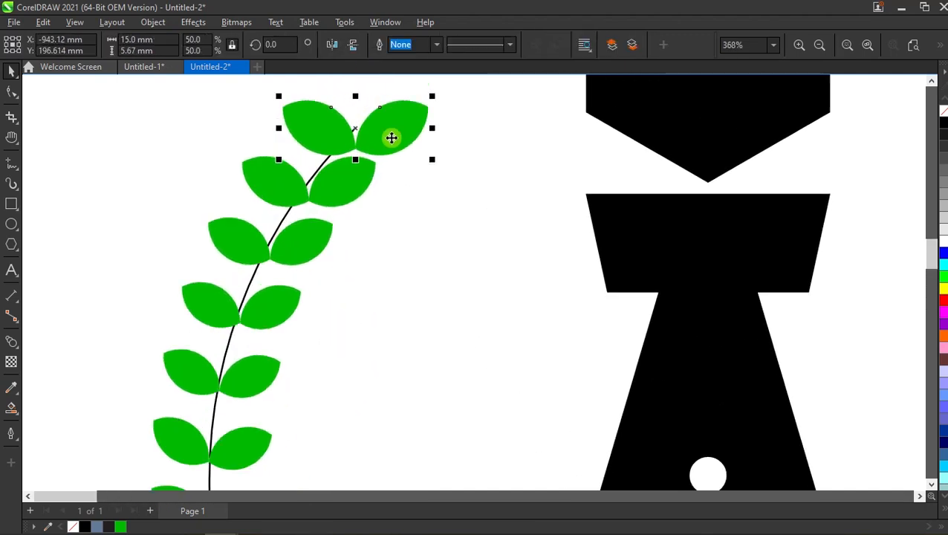
click(392, 138)
drag(433, 91, 438, 168)
click(449, 165)
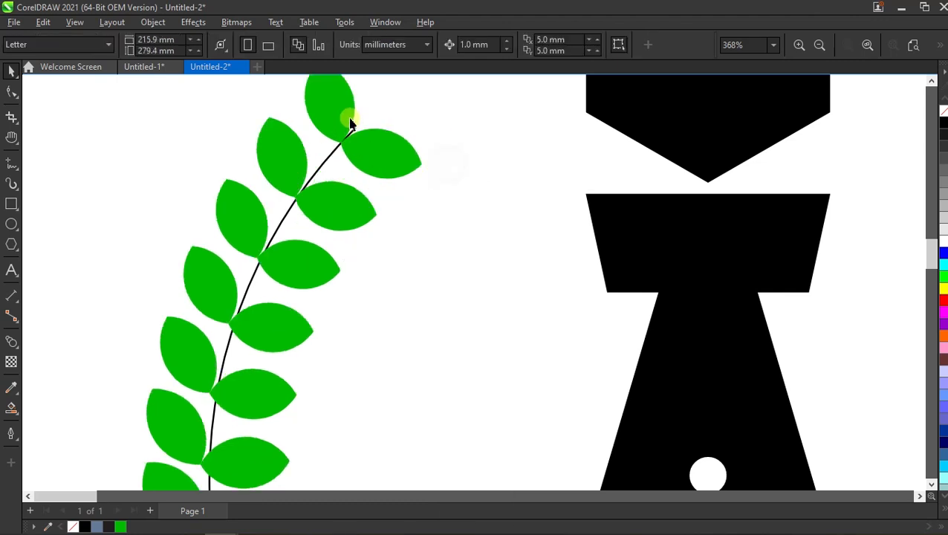
- Rotate the lowest leaf pair counterclockwise so its leaves follow the direction of the arc's lower end
scroll(349, 122, down, 5)
scroll(367, 288, up, 3)
click(332, 332)
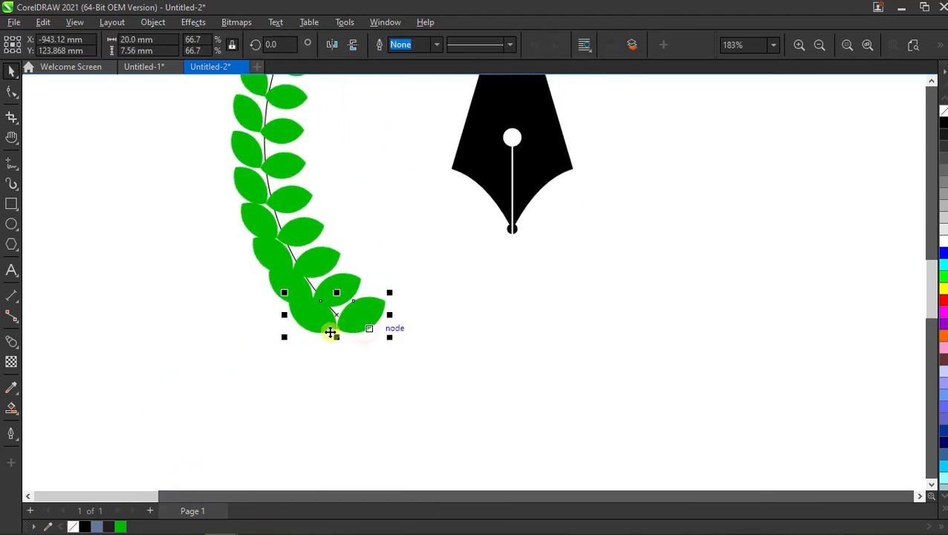
click(332, 332)
drag(282, 291, 277, 330)
click(425, 316)
scroll(312, 331, down, 2)
scroll(311, 317, up, 1)
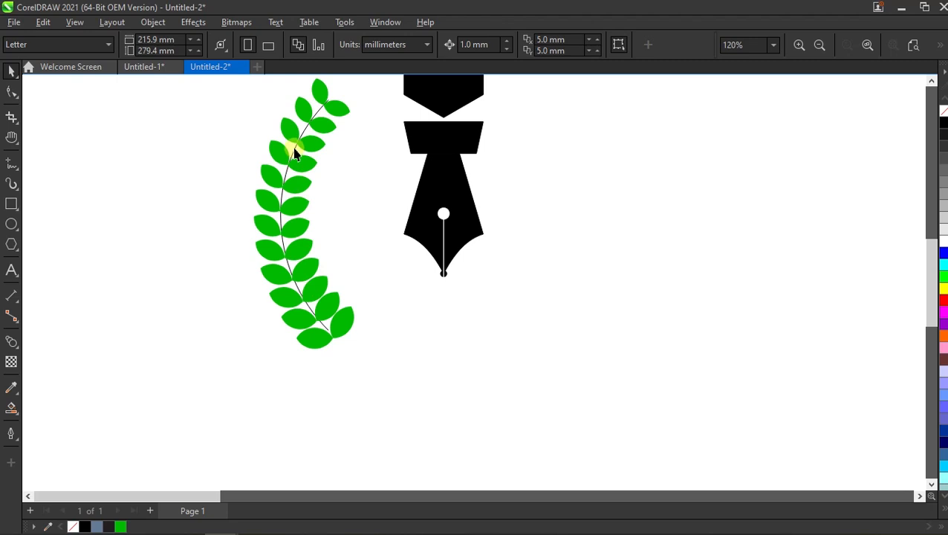
- Fill the uppermost leaf pair with bright green to grade the branch's colour along the arc
click(334, 112)
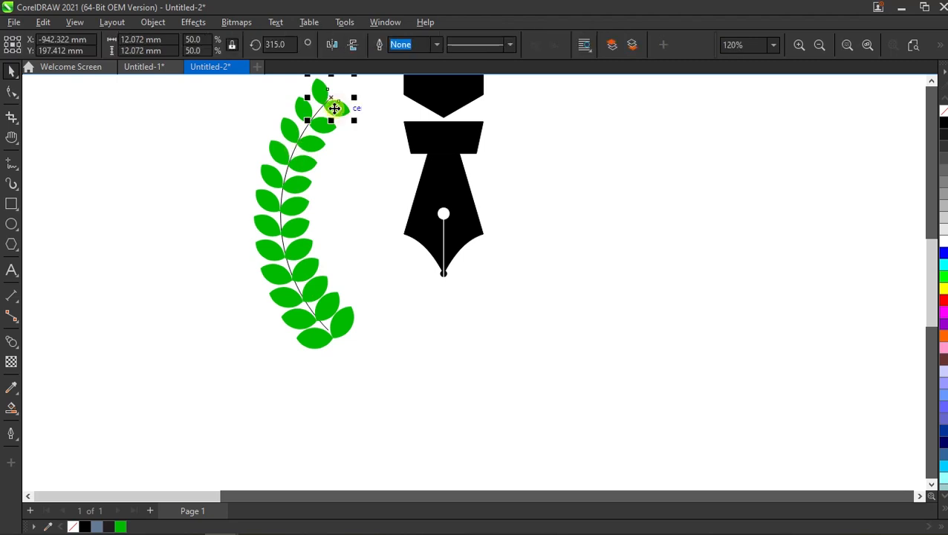
click(943, 277)
click(620, 242)
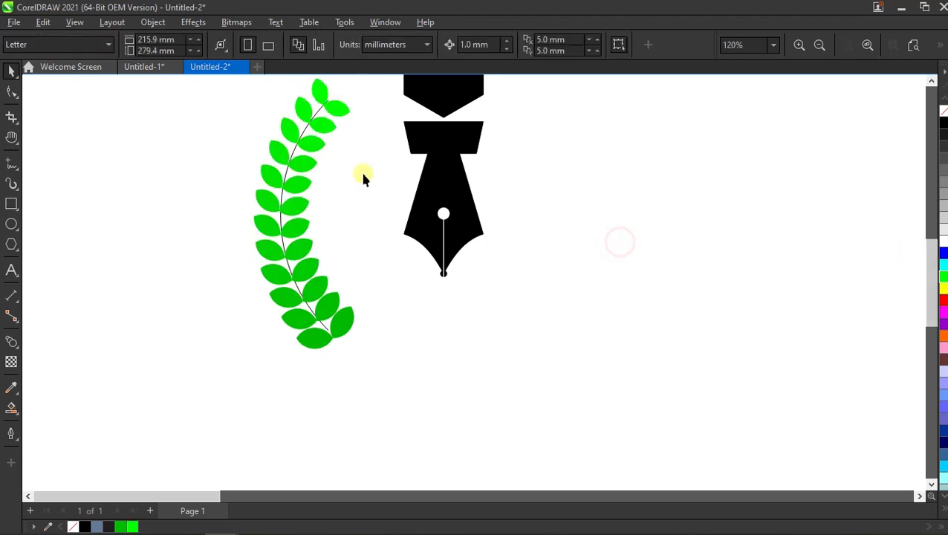
- Set the outline colour of the arc running through the leaves to bright green
click(306, 132)
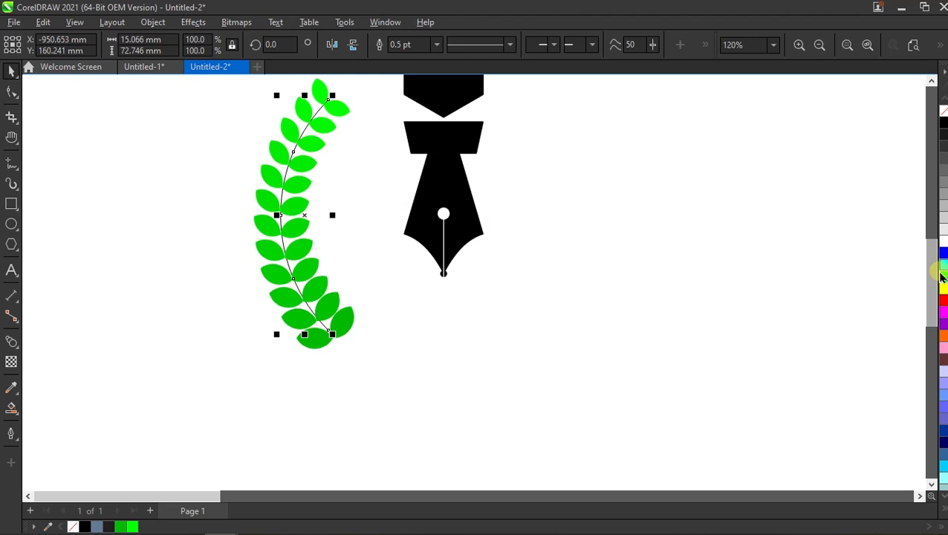
click(672, 272)
scroll(331, 305, down, 3)
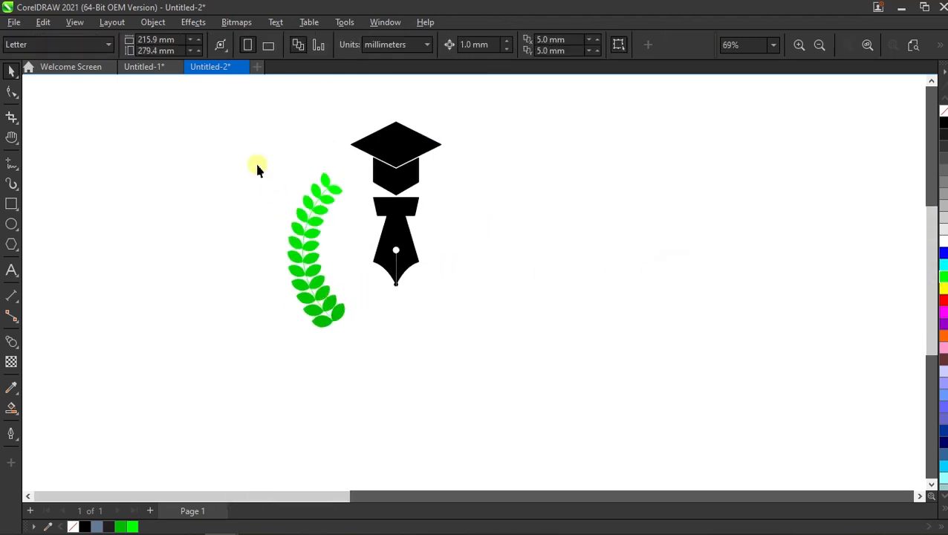
scroll(335, 267, up, 2)
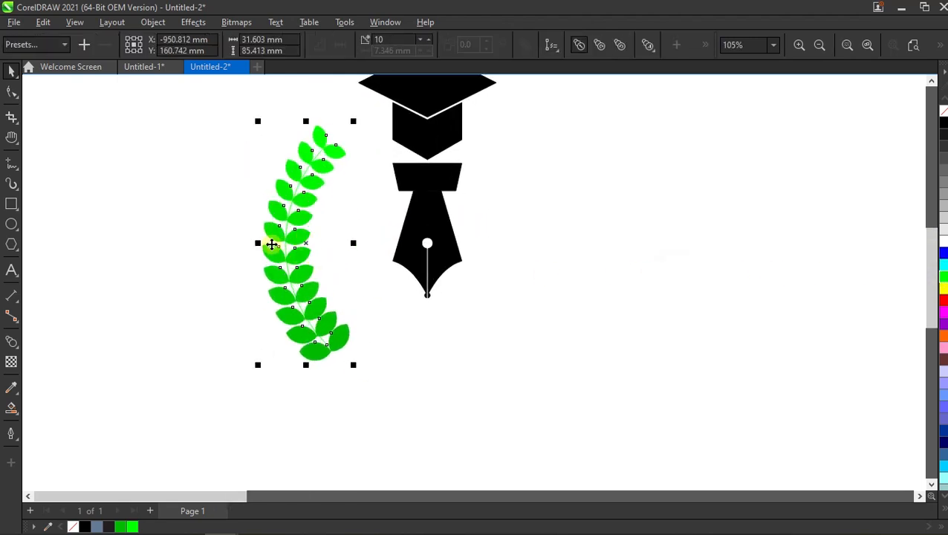
click(216, 241)
- Draw a vertical guide line about 32 mm long down from the nib's tip and centre it horizontally on the nib
click(13, 165)
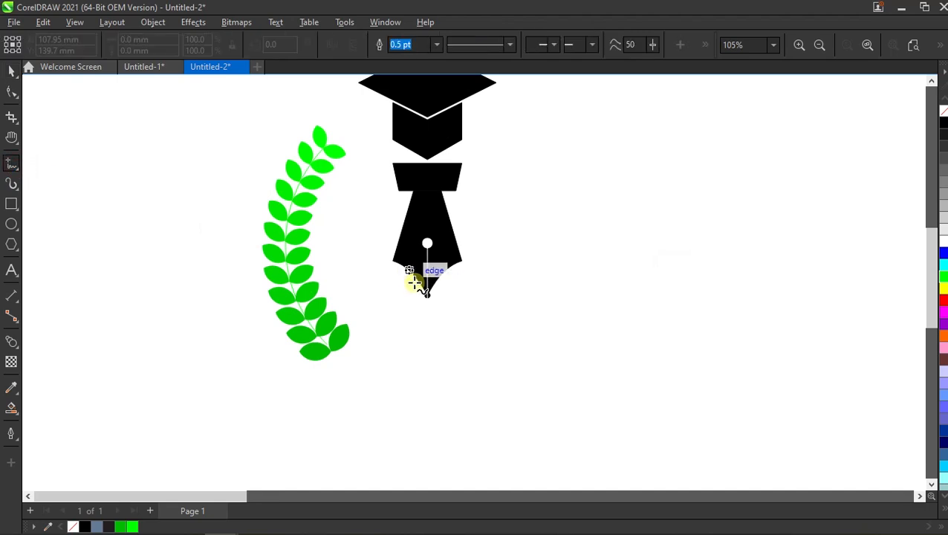
drag(429, 298, 427, 390)
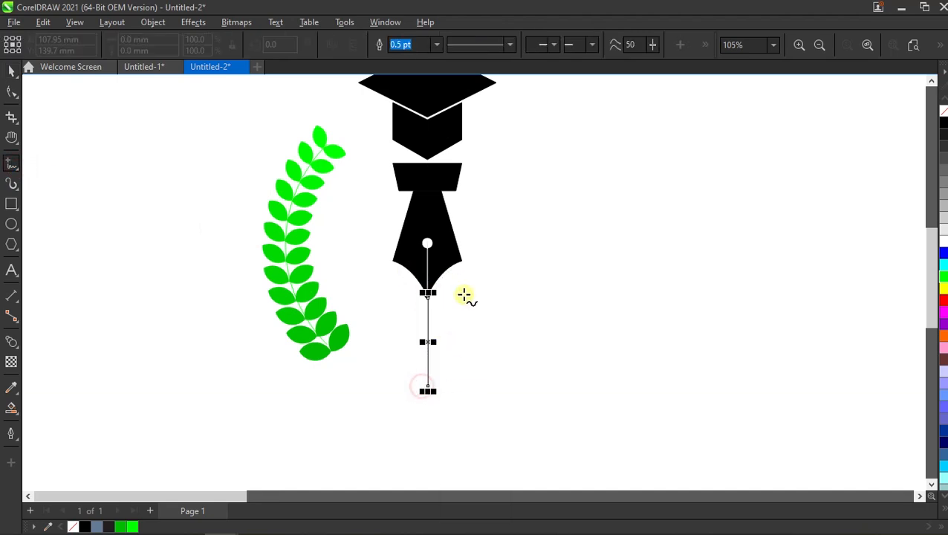
key(space)
shift+click(455, 247)
key(c)
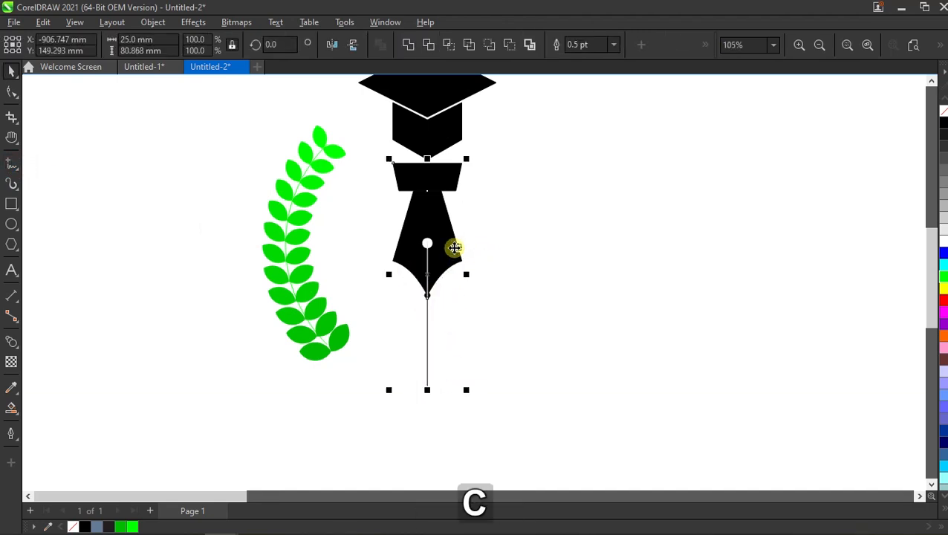
click(534, 249)
- Try to mirror a copy of the arc curve and the vertical guide line across the nib, and undo it
click(315, 300)
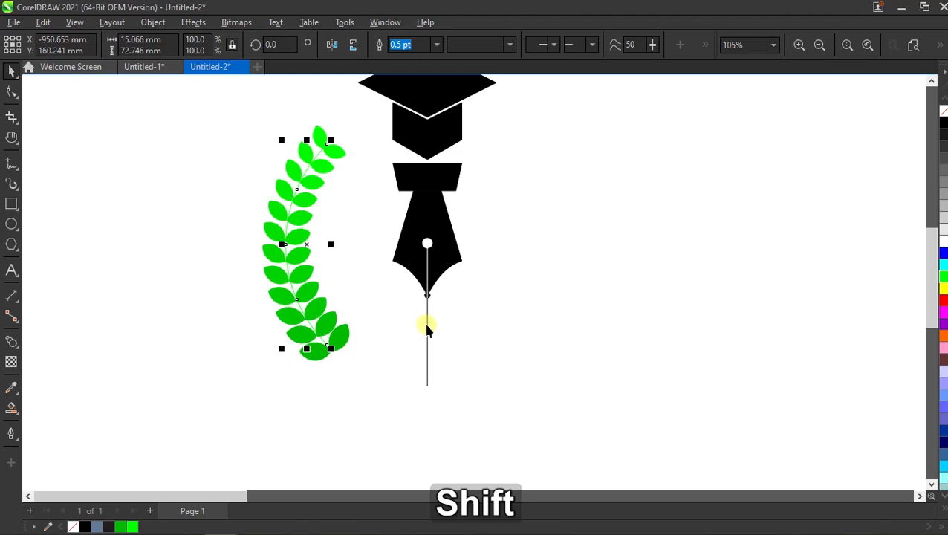
shift+click(427, 328)
scroll(376, 308, down, 2)
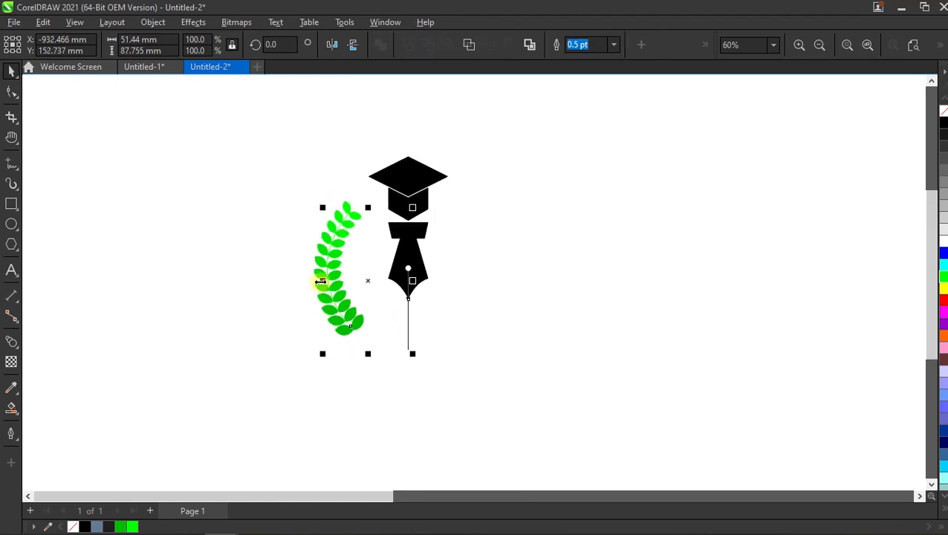
drag(320, 281, 452, 286)
right_click(453, 285)
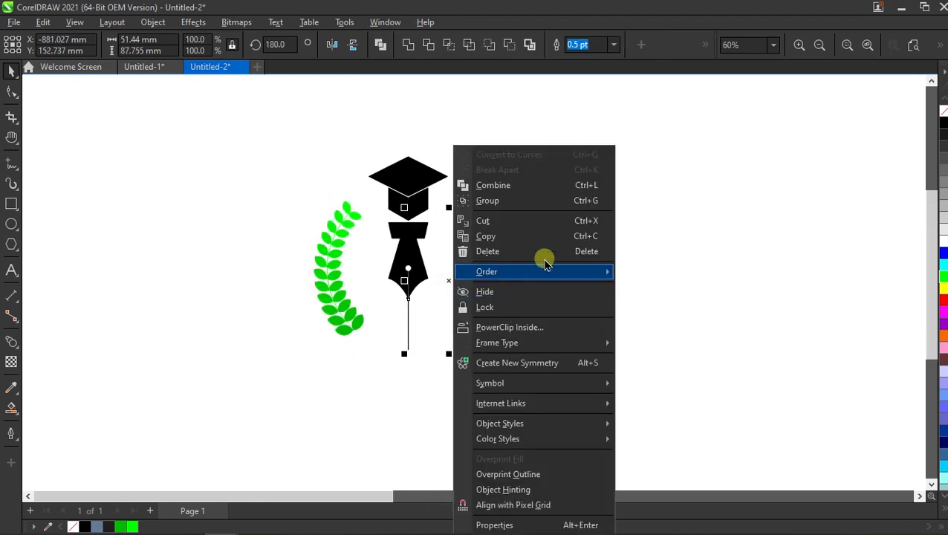
click(661, 237)
key(ctrl+z)
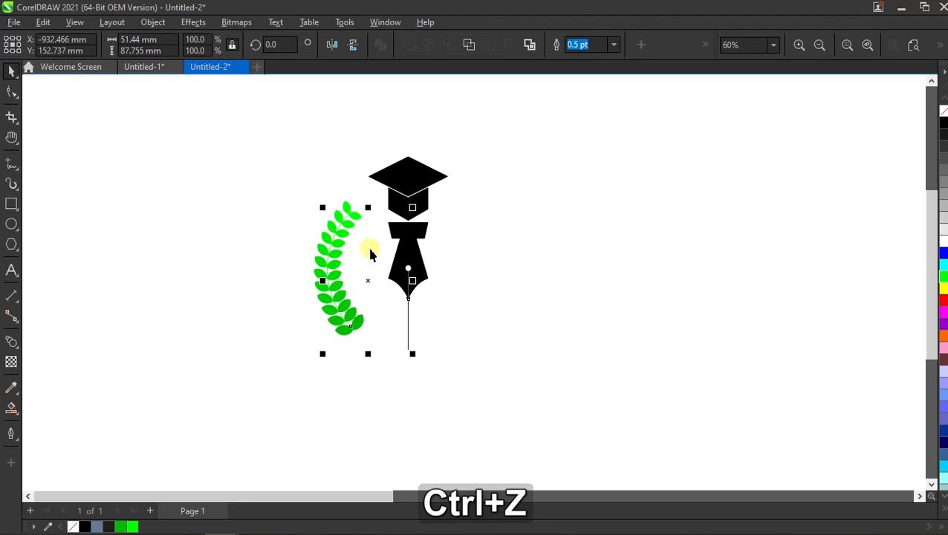
click(279, 262)
- Mirror a copy of the whole leaf branch with the vertical guide line horizontally to the nib's other side
click(408, 318)
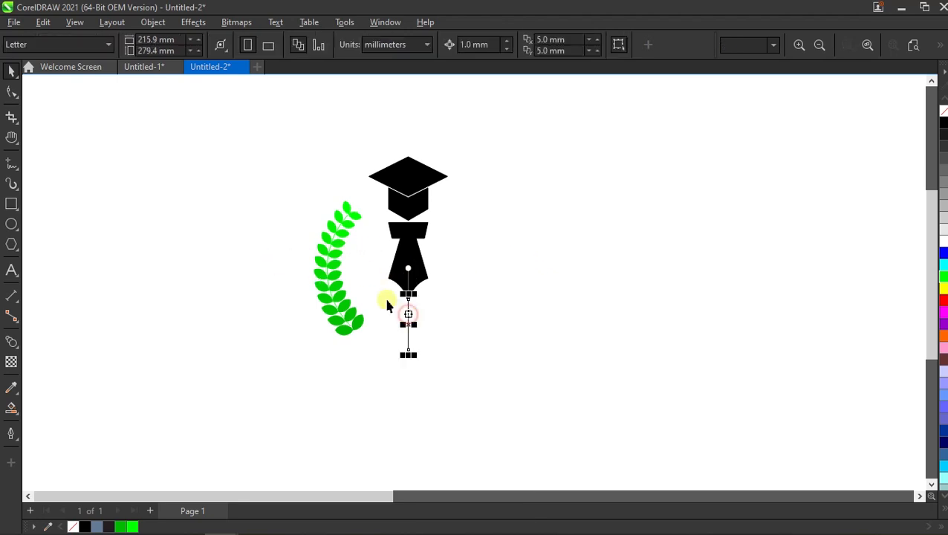
shift+click(336, 258)
drag(310, 275, 445, 280)
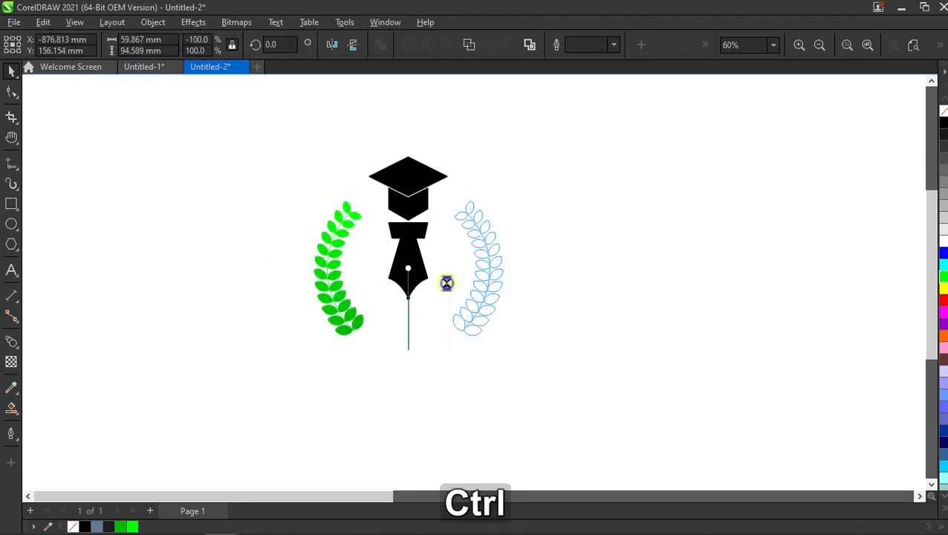
right_click(445, 279)
- Delete both overlapping vertical guide lines below the nib's tip
click(413, 321)
click(409, 322)
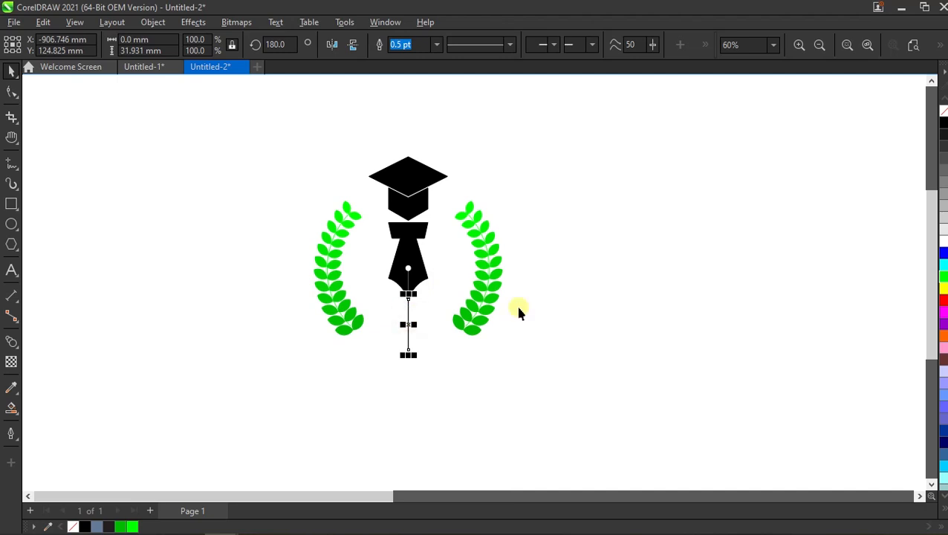
key(Delete)
scroll(359, 261, up, 1)
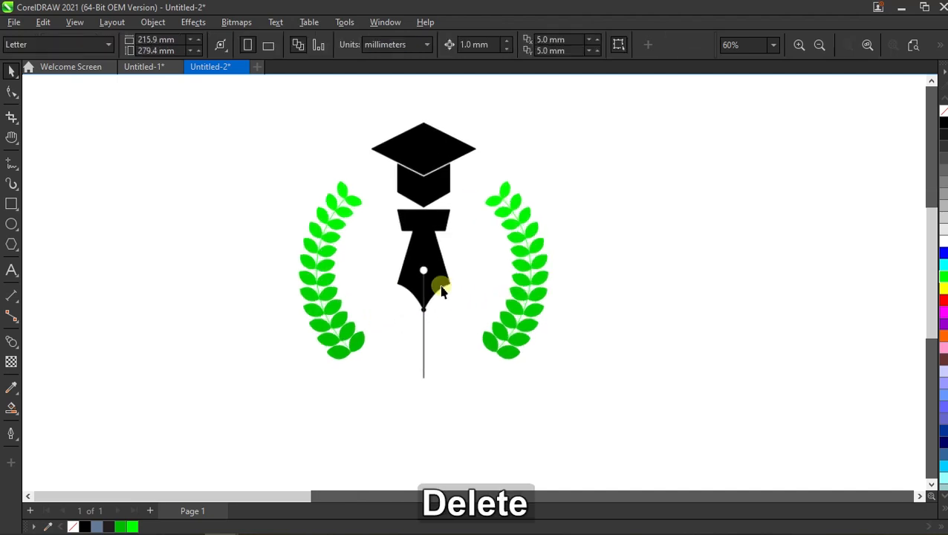
click(424, 331)
key(Delete)
- Draw a horizontal guide line about 70 mm long between the lower ends of the two laurel branches
scroll(423, 328, down, 1)
scroll(430, 292, up, 2)
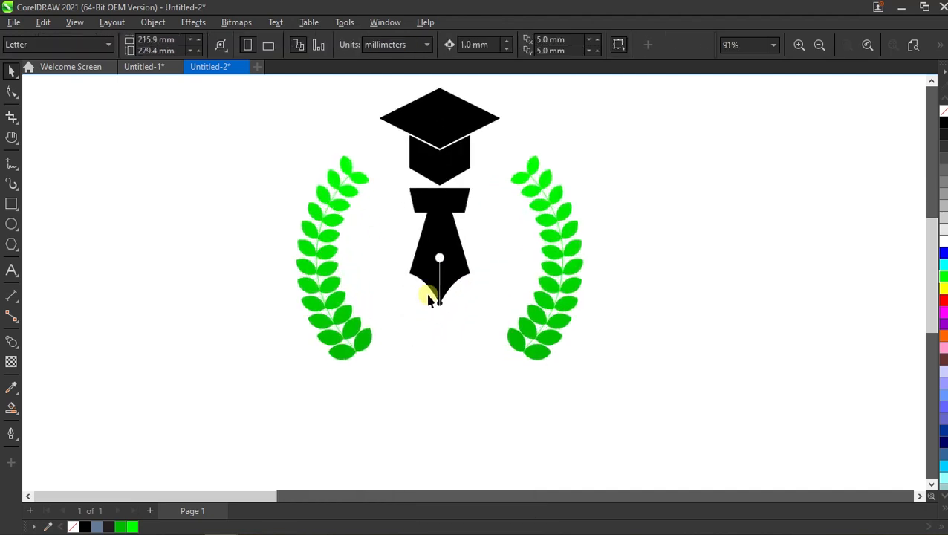
scroll(428, 240, down, 1)
scroll(427, 238, up, 1)
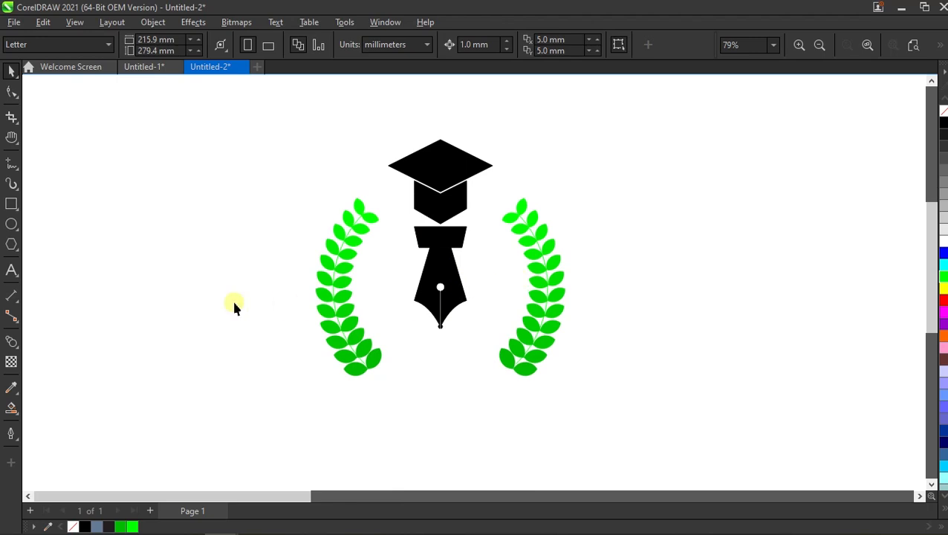
click(12, 165)
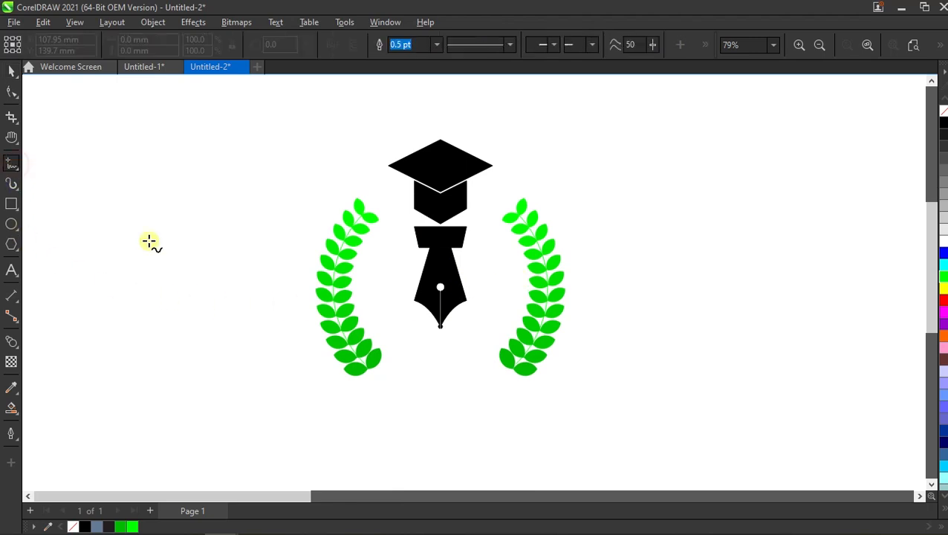
click(369, 369)
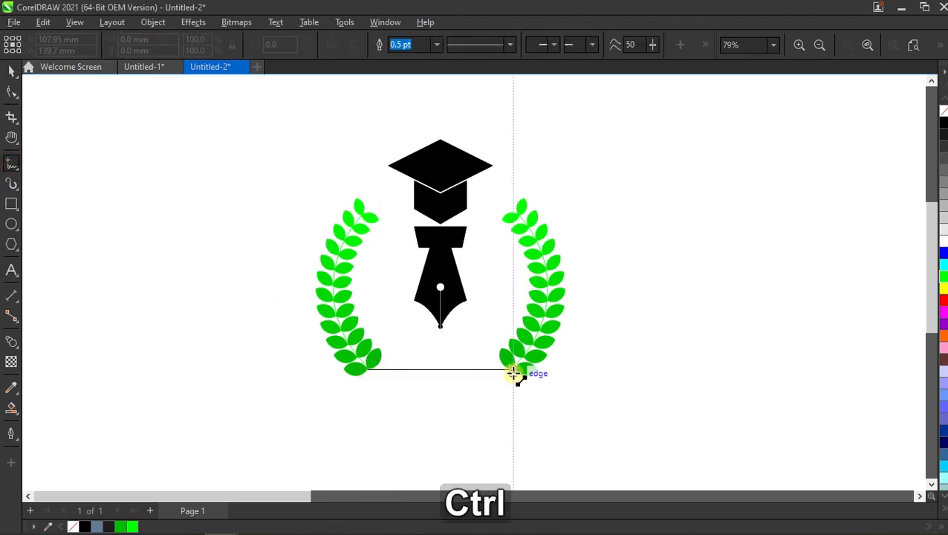
click(516, 369)
scroll(434, 350, down, 1)
scroll(444, 307, down, 1)
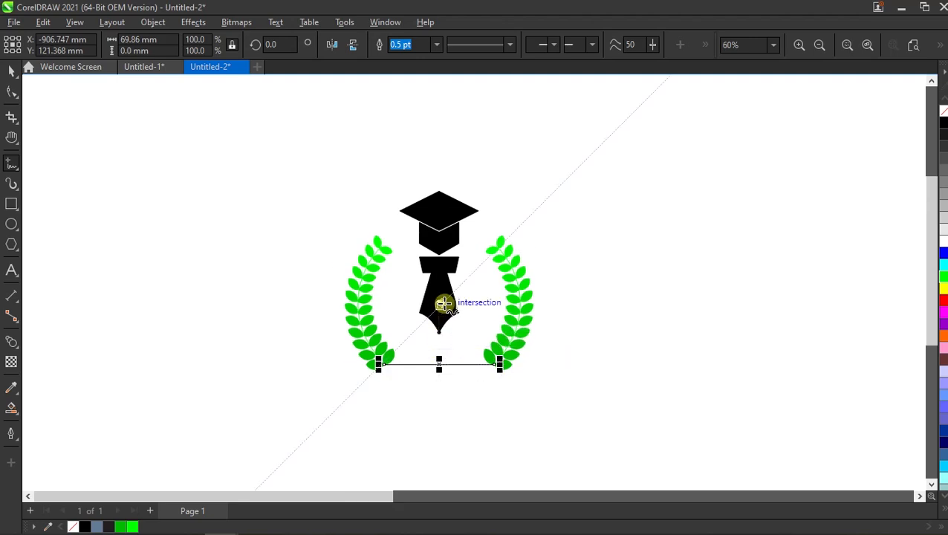
scroll(561, 285, up, 1)
key(space)
click(619, 263)
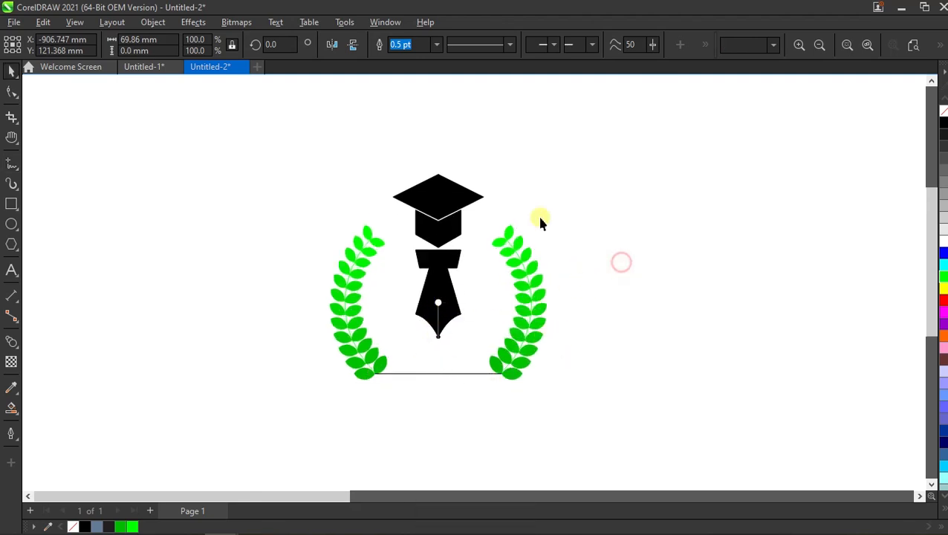
- Open the Glyphs docker
click(385, 21)
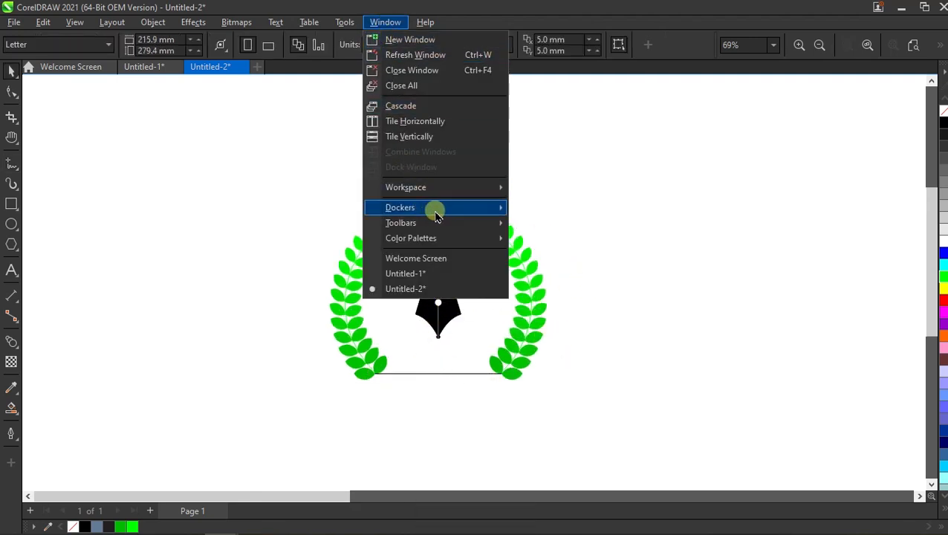
mouse_move(435, 209)
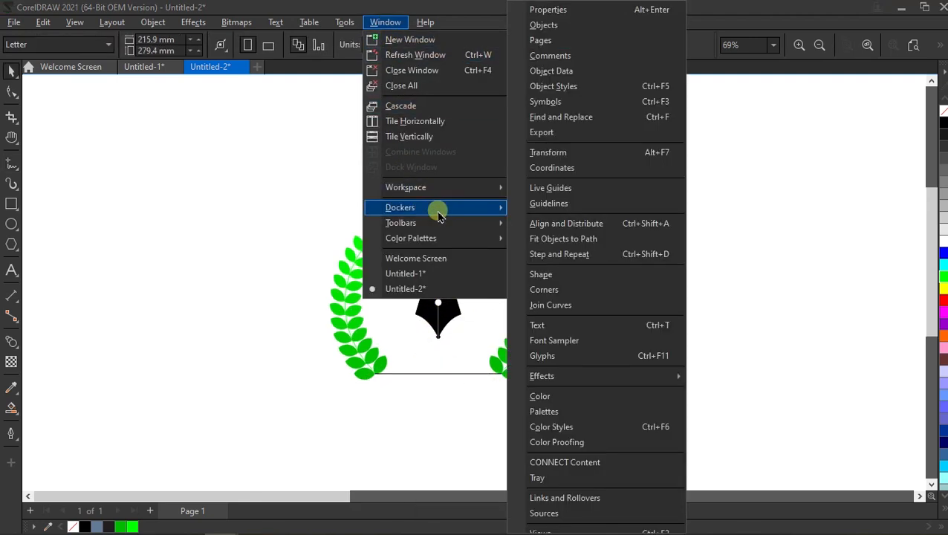
click(578, 356)
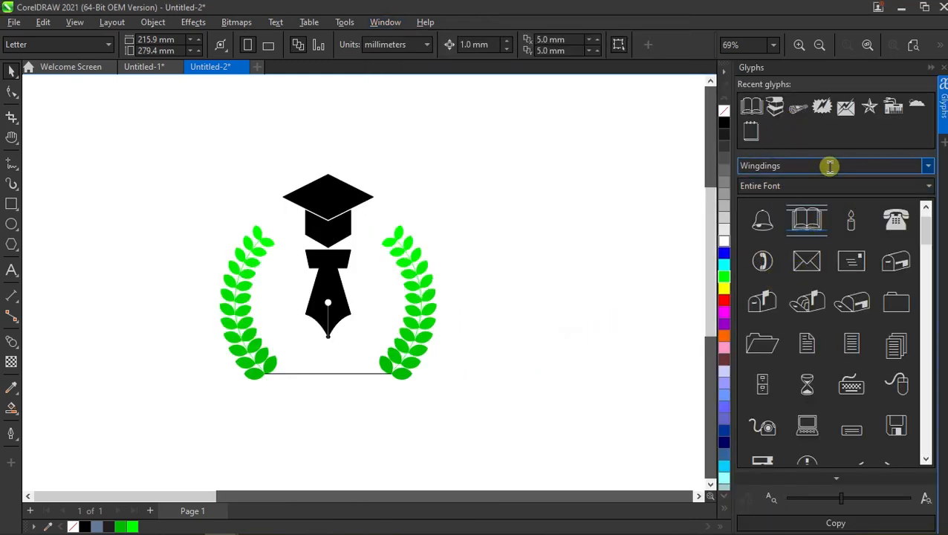
- Switch the glyph font to Wingdings 2 and back to Wingdings
click(889, 166)
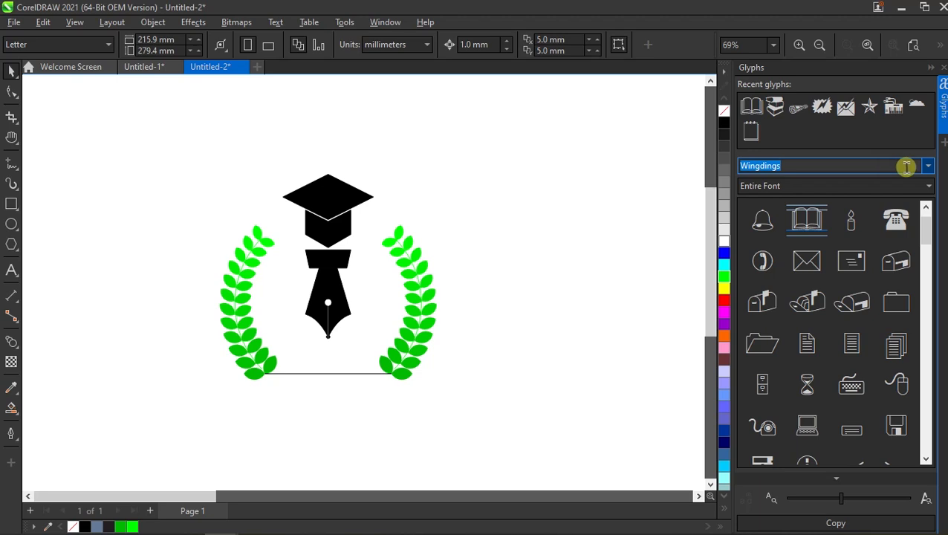
click(926, 168)
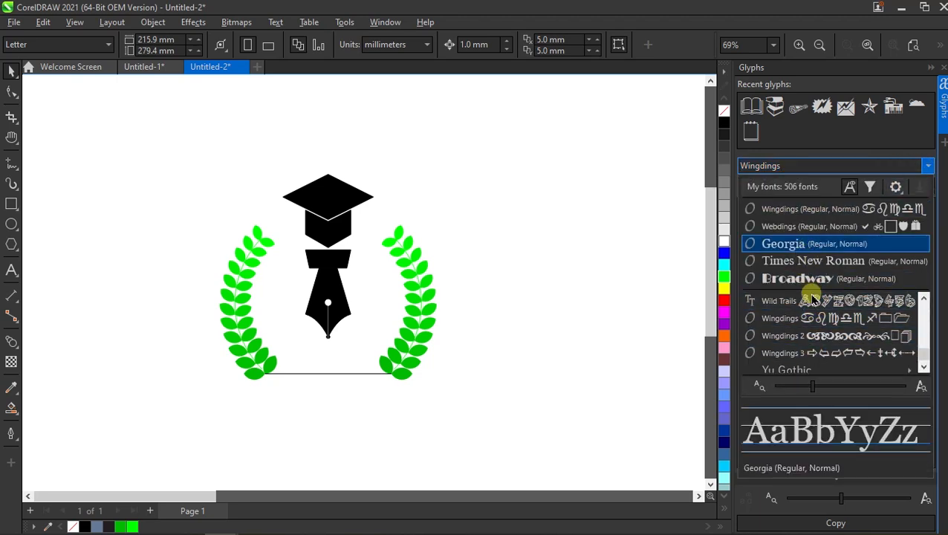
click(790, 340)
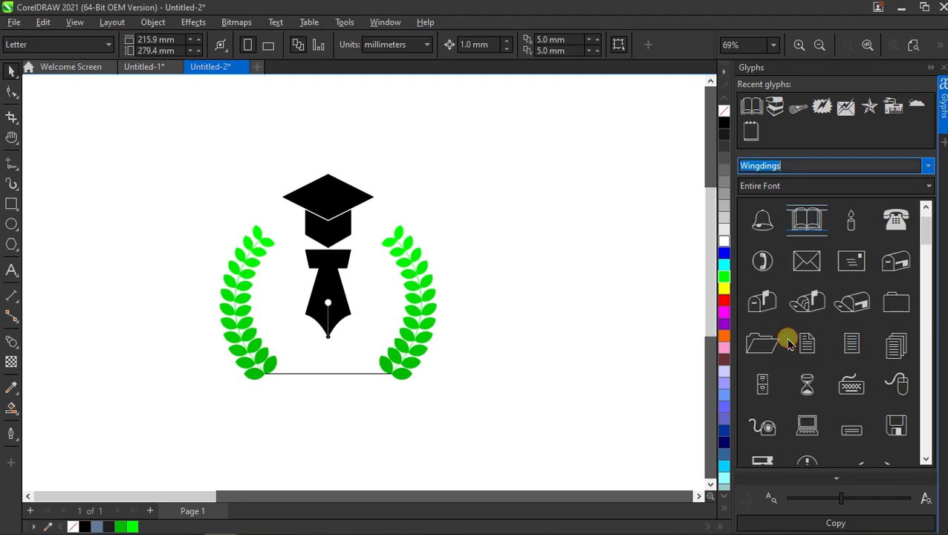
scroll(810, 272, down, 2)
click(806, 166)
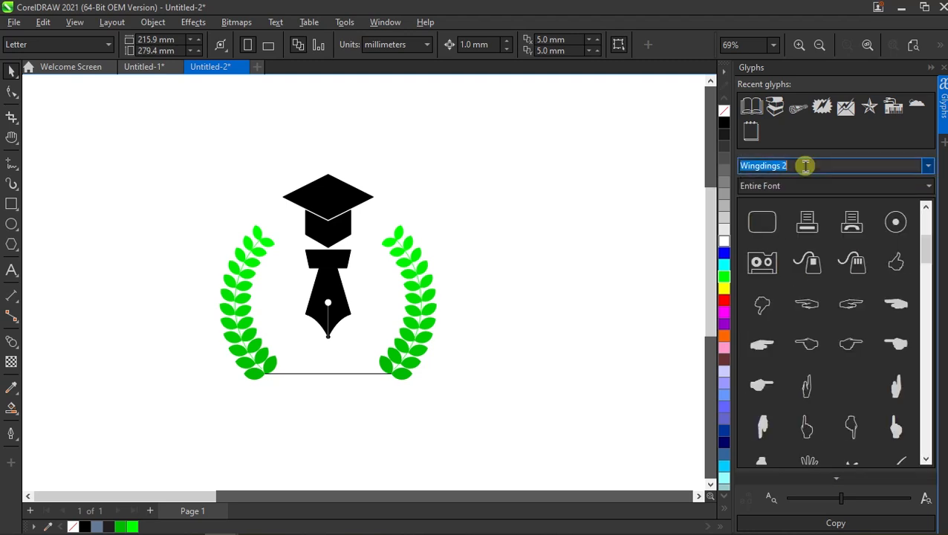
click(805, 166)
key(BackSpace)
key(Return)
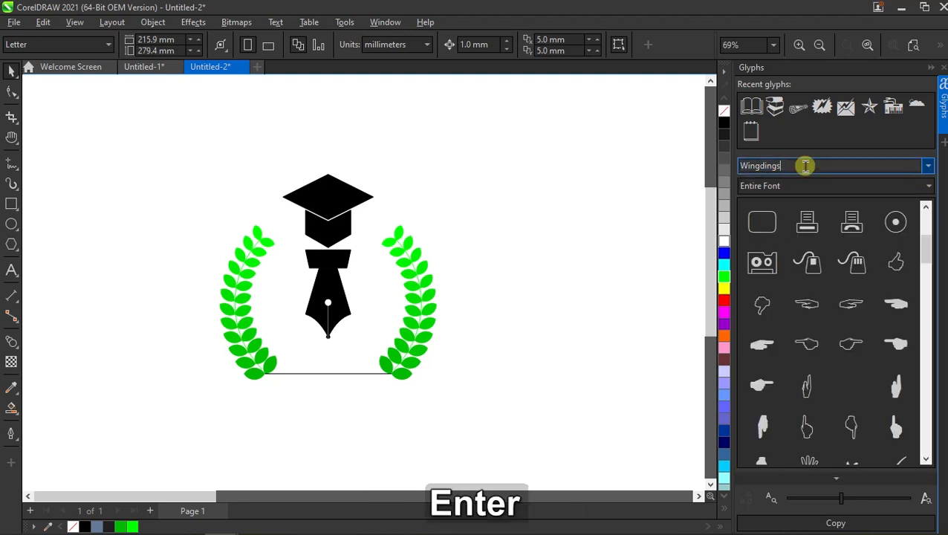
- Place the Wingdings open-book glyph on the page beside the logo and close the glyph collection
click(810, 264)
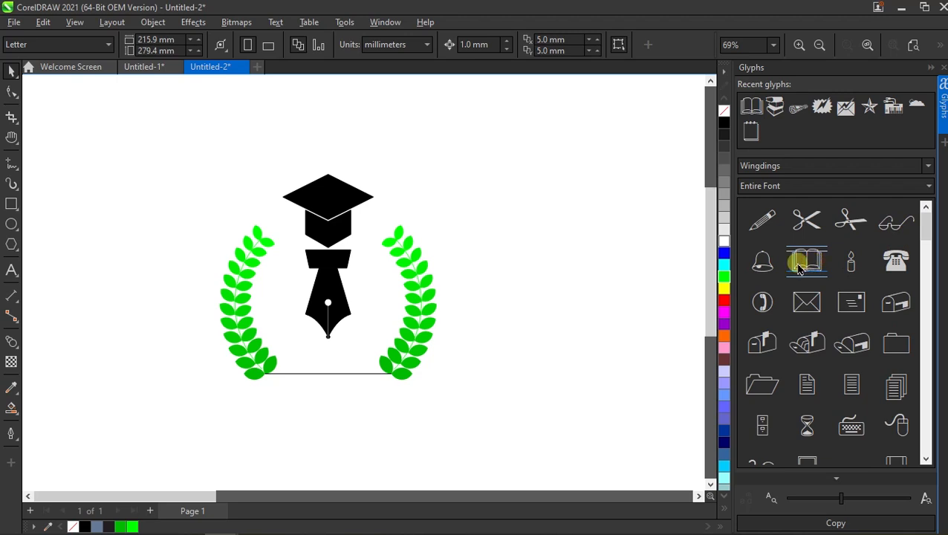
drag(799, 269, 573, 296)
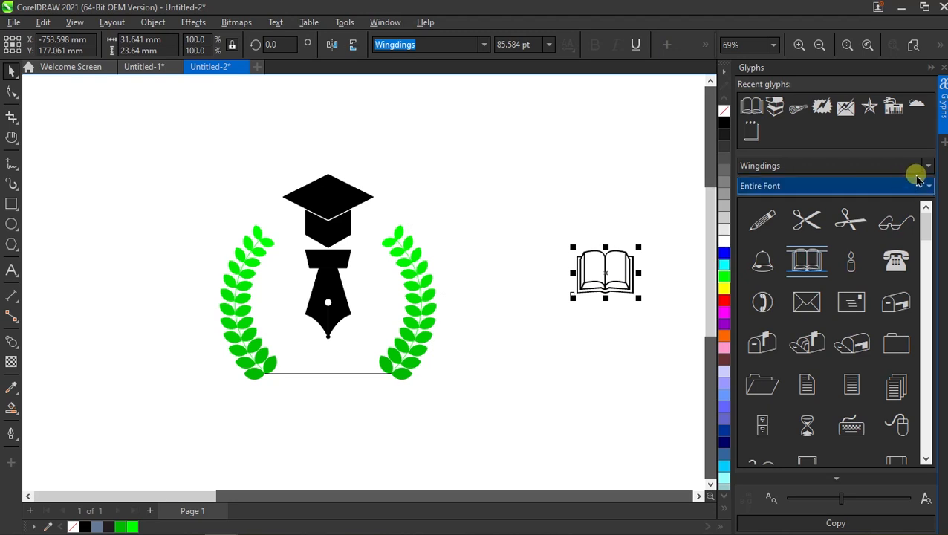
click(942, 67)
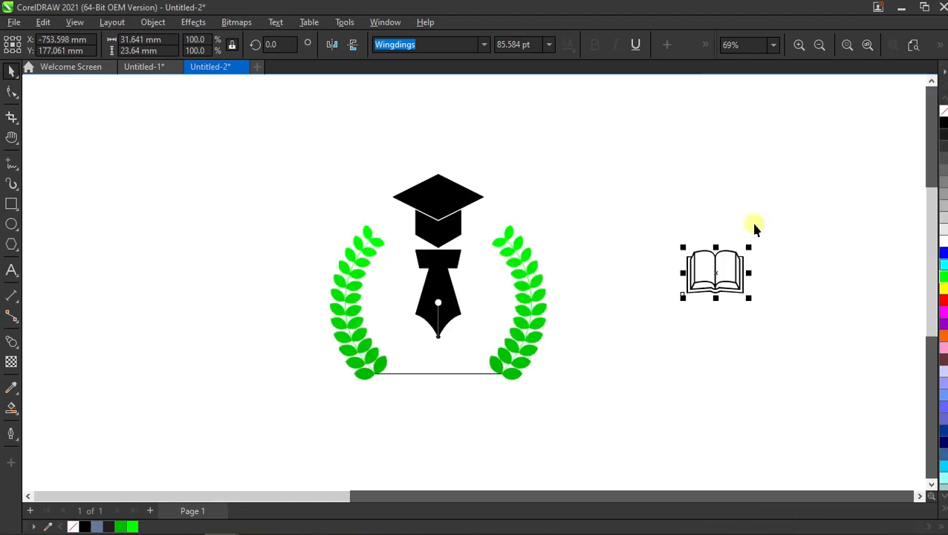
- Move the open book beneath the fountain-pen nib, between the laurel branches, and enlarge it to about 39.6 by 29.6 mm
scroll(606, 326, down, 2)
scroll(534, 431, up, 3)
click(803, 210)
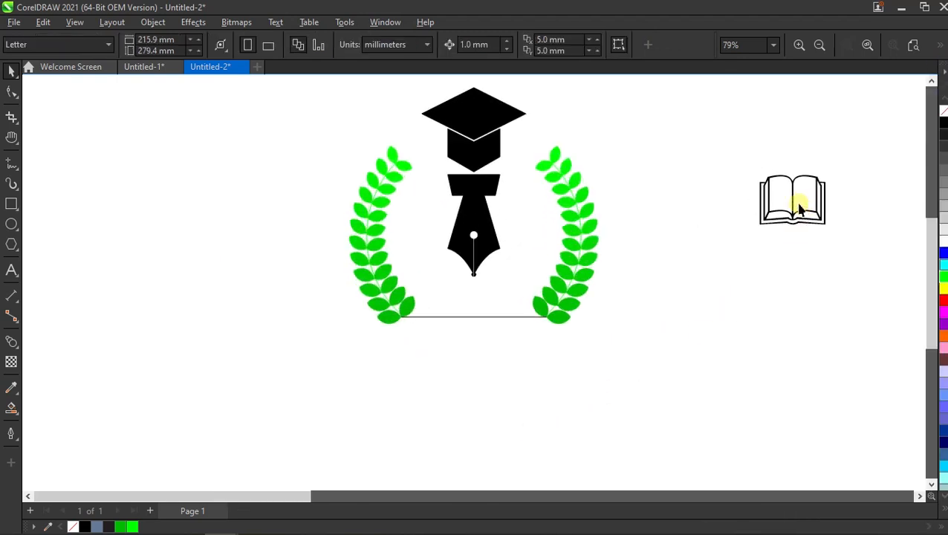
drag(795, 201, 479, 309)
scroll(457, 339, up, 5)
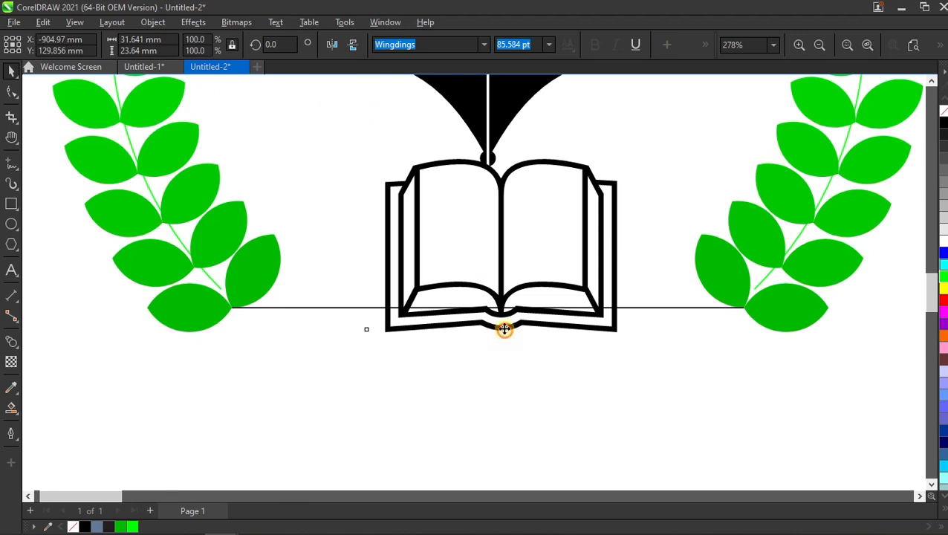
drag(503, 328, 565, 337)
scroll(497, 312, down, 3)
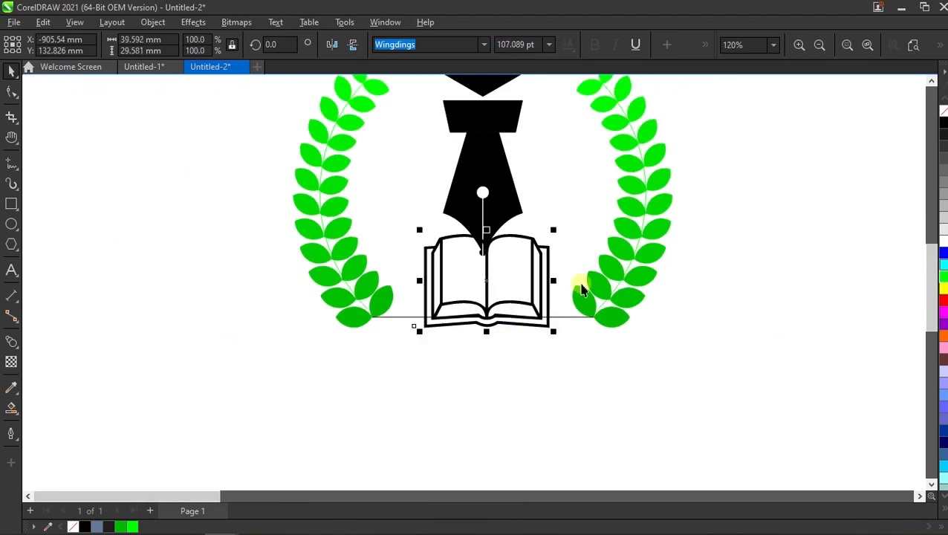
- Align the bottom of the open book with the horizontal guide line between the laurel branches
shift+click(567, 317)
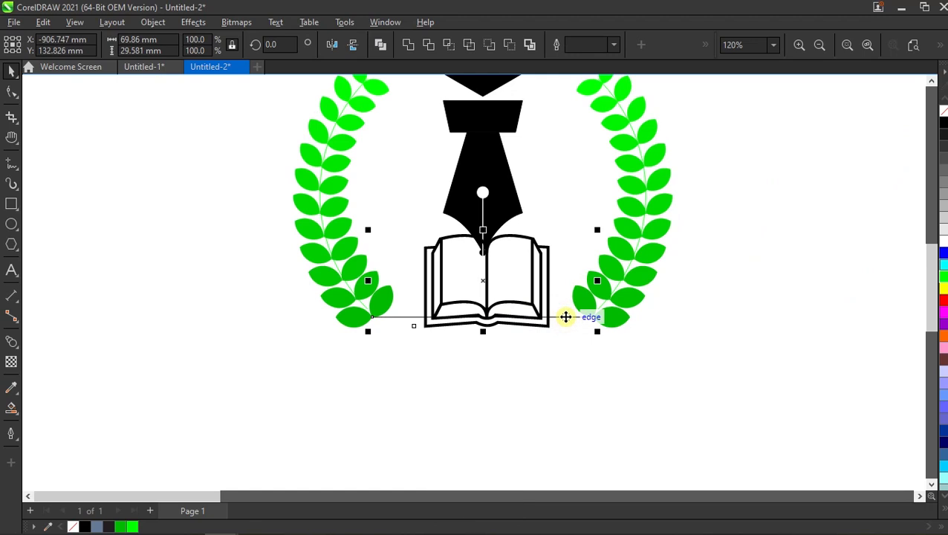
key(b)
click(675, 305)
scroll(484, 346, down, 1)
scroll(481, 250, up, 2)
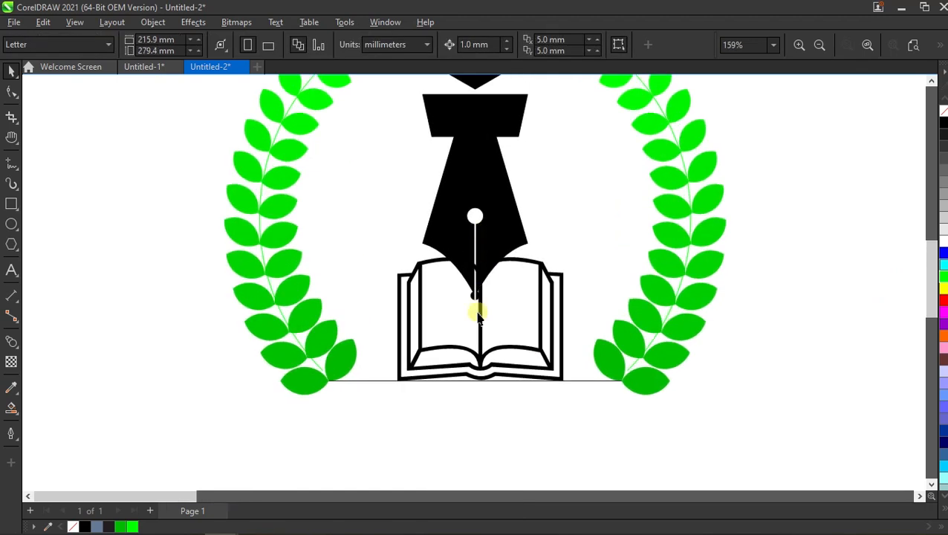
- Scale the fountain-pen nib down about its centre to about 18.2 mm wide and nudge it up clear of the book
scroll(479, 371, down, 3)
scroll(479, 237, up, 1)
click(482, 243)
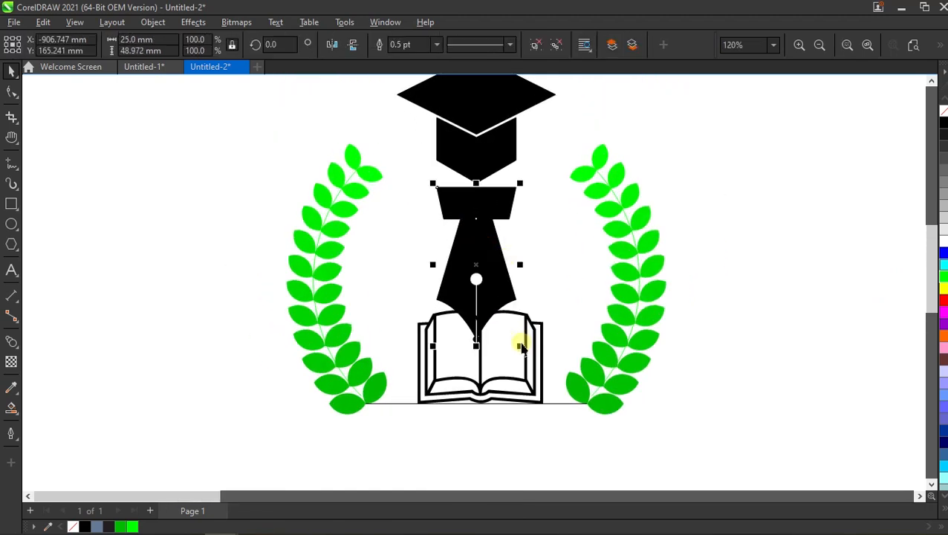
drag(520, 346, 508, 324)
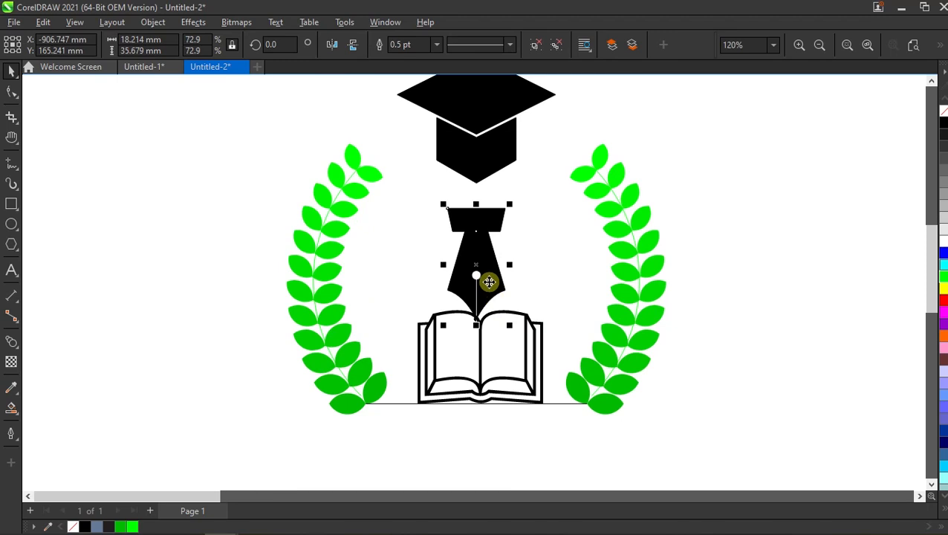
key(Up)
key(Up)
key(Up)
key(Up)
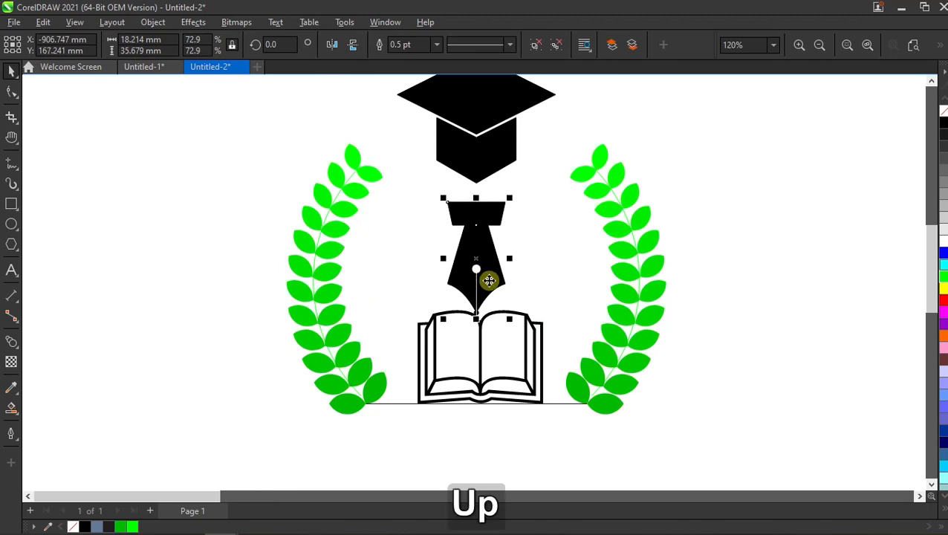
click(736, 368)
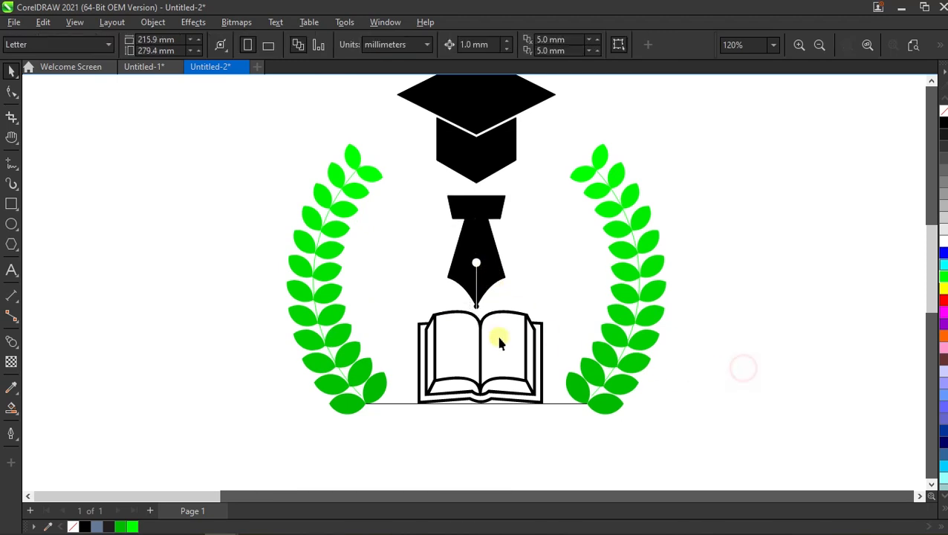
- Align the open book with the fountain-pen nib on their vertical centre line
click(536, 344)
shift+click(492, 266)
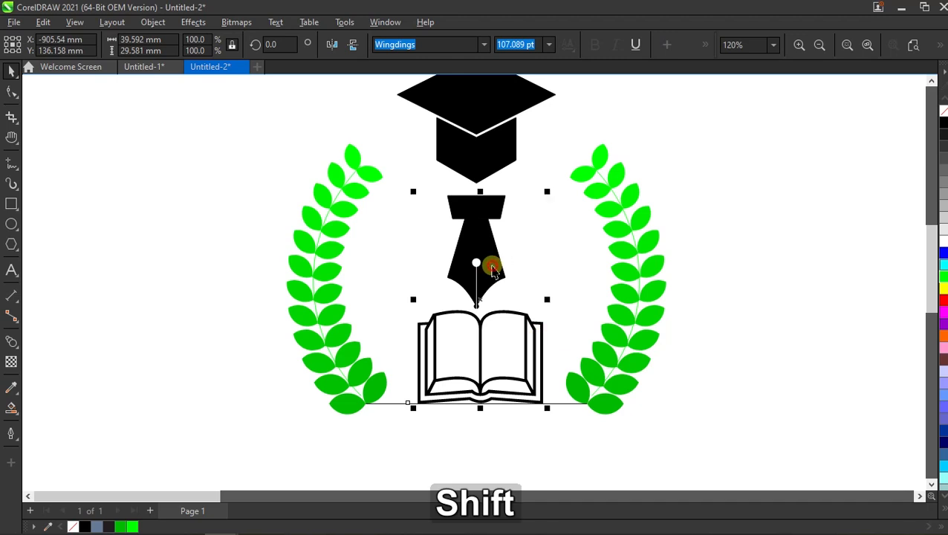
key(c)
click(721, 264)
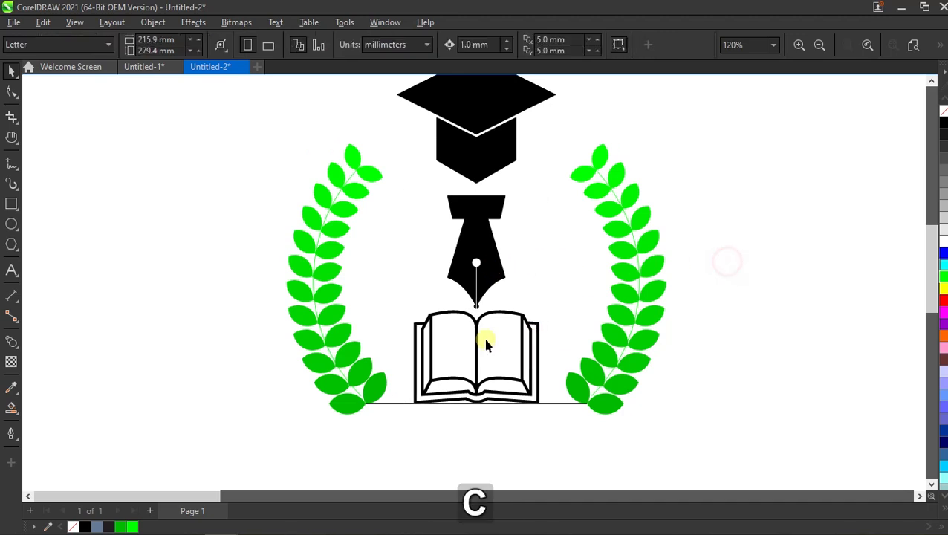
- Delete the horizontal guide line beneath the open book
click(561, 403)
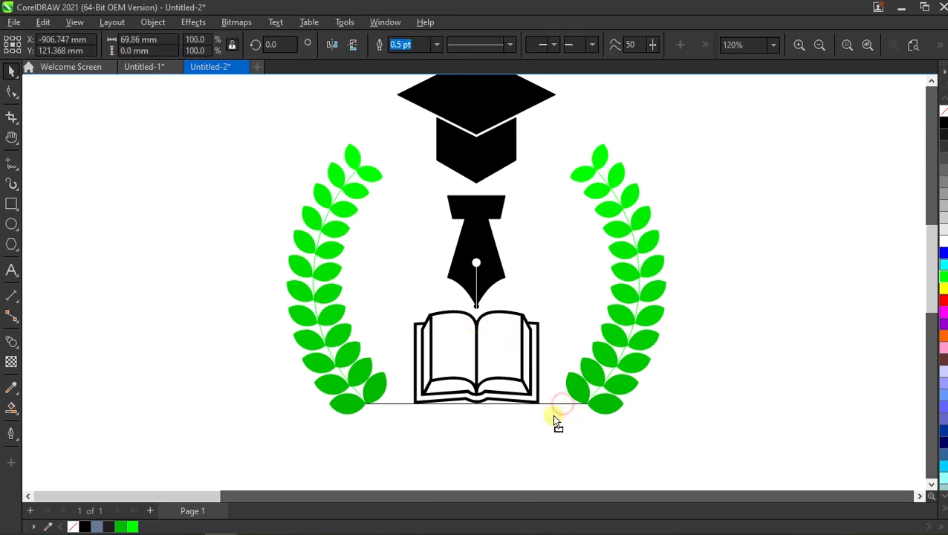
key(Down)
key(Down)
key(Down)
key(Down)
key(Down)
key(BackSpace)
scroll(498, 359, down, 2)
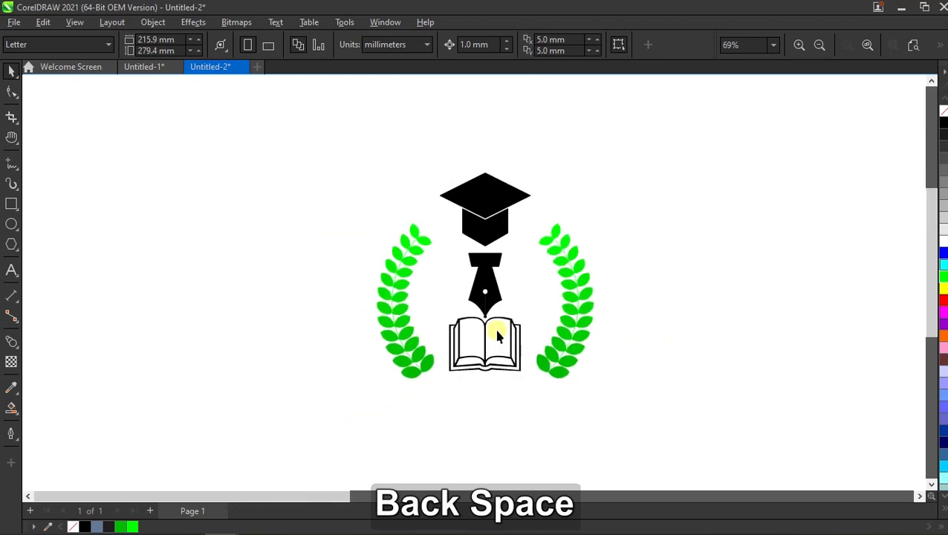
- Group all the logo objects together
key(ctrl+a)
scroll(483, 313, up, 1)
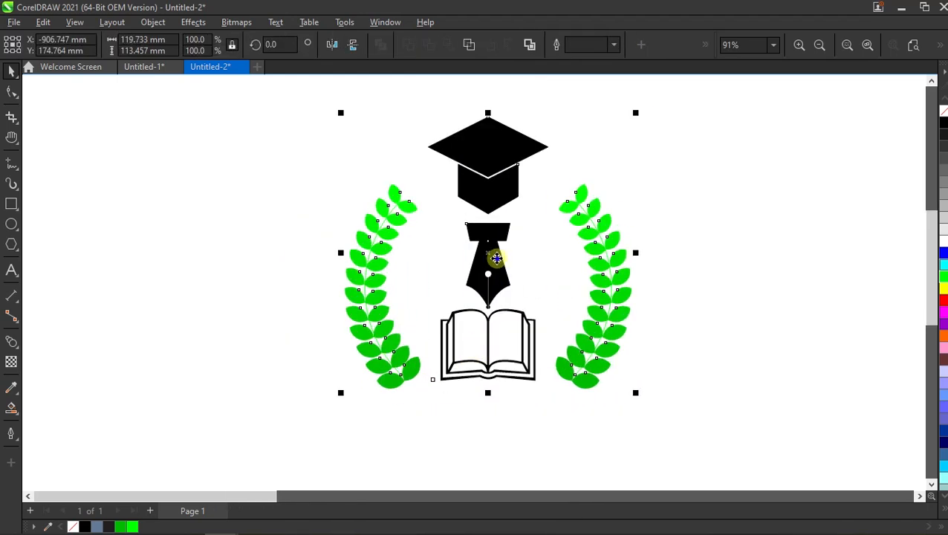
right_click(491, 256)
click(639, 210)
click(730, 193)
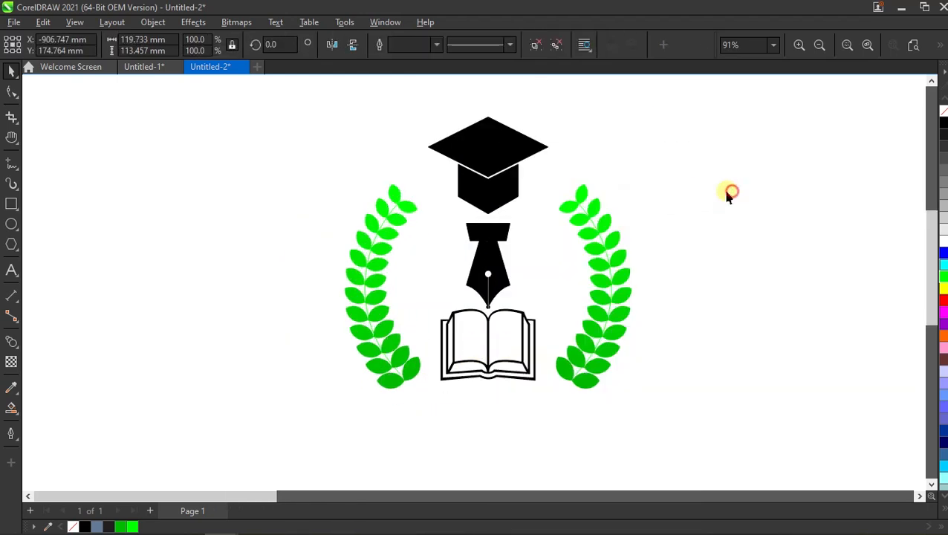
- Draw a background rectangle about 177 by 153.5 mm around the logo, with similar margins on both sides
scroll(561, 239, down, 1)
click(11, 203)
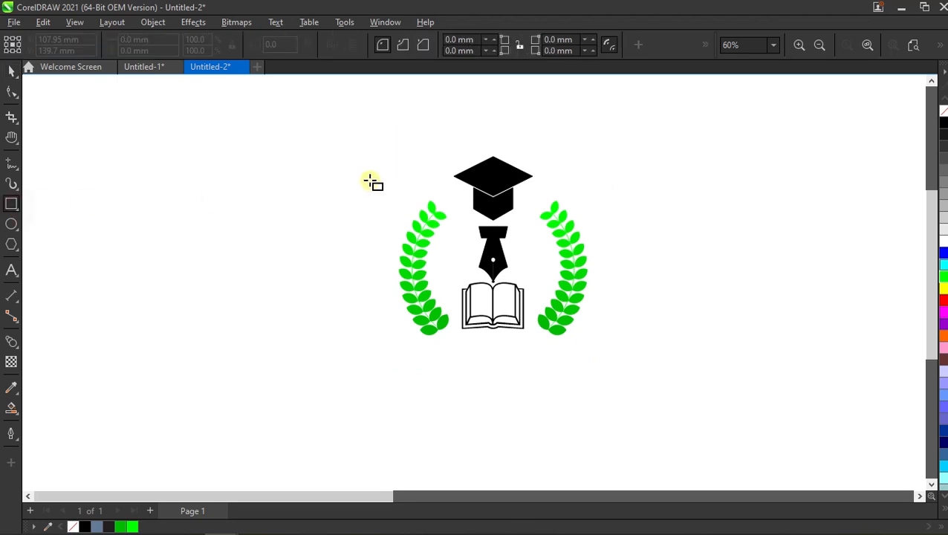
mouse_move(374, 131)
mouse_down()
mouse_move(442, 265)
mouse_move(634, 372)
mouse_up()
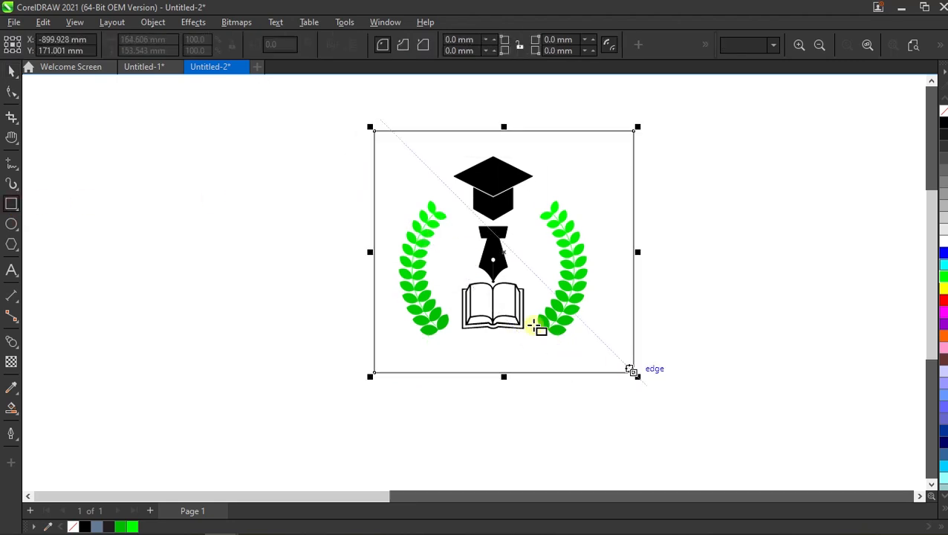
mouse_move(373, 255)
mouse_down()
mouse_move(334, 257)
mouse_move(354, 253)
mouse_up()
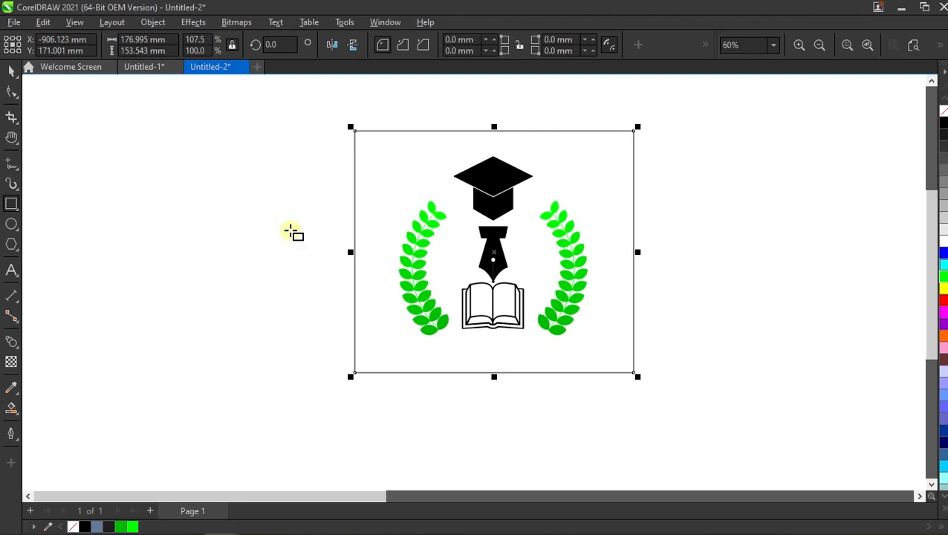
click(724, 220)
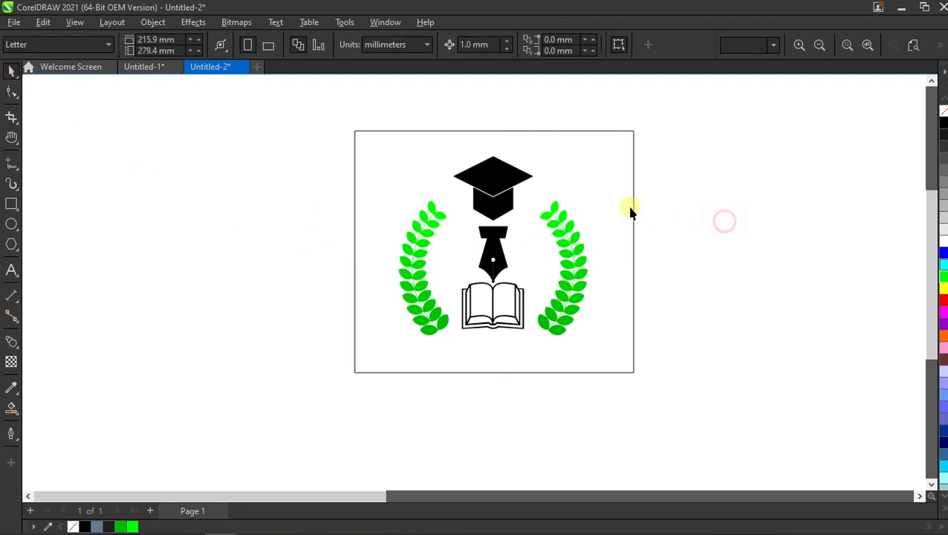
- Fill the background rectangle with pale yellow and send it behind the logo
click(623, 208)
click(867, 46)
click(813, 125)
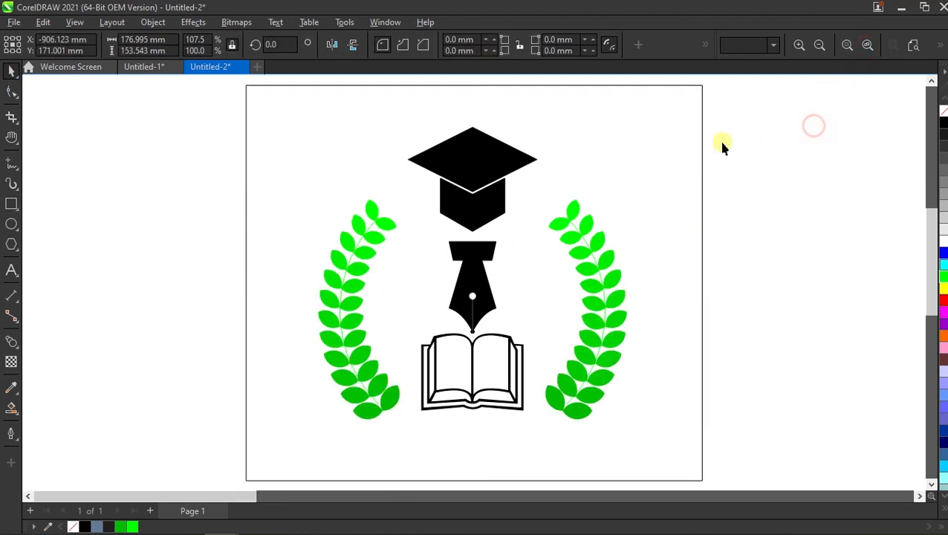
click(692, 159)
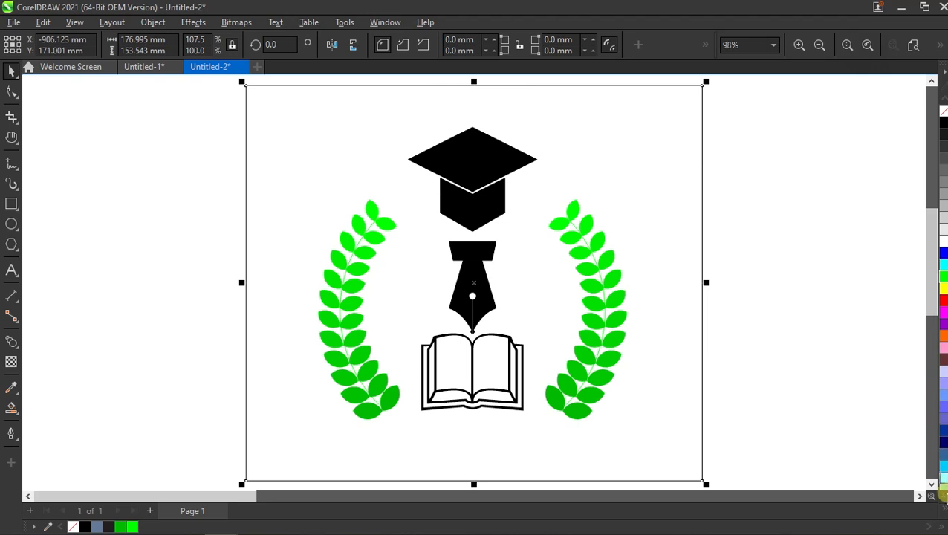
click(943, 508)
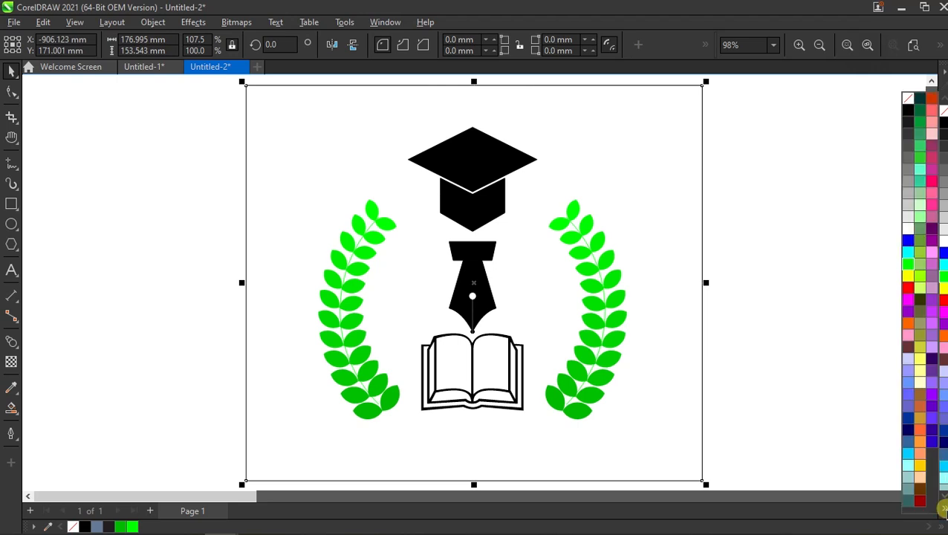
click(917, 381)
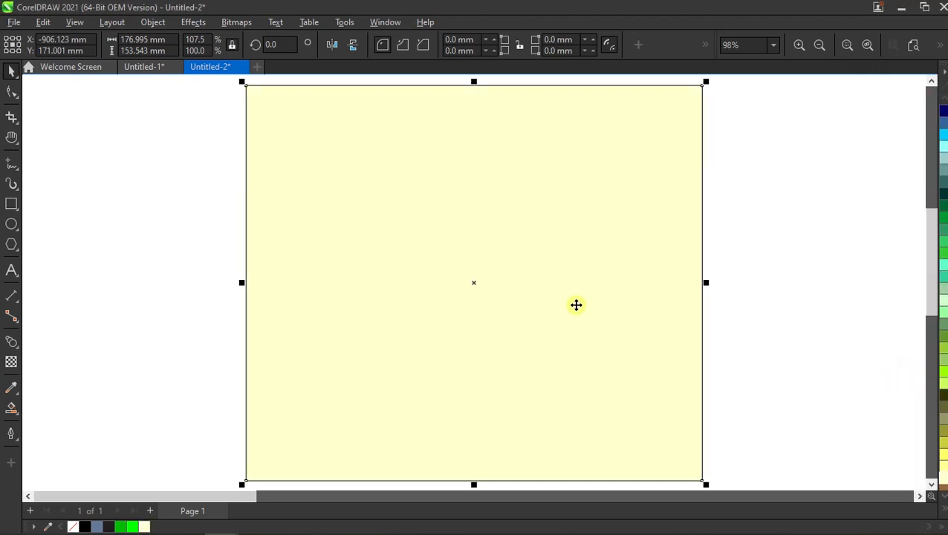
key(shift+Page_Down)
click(741, 237)
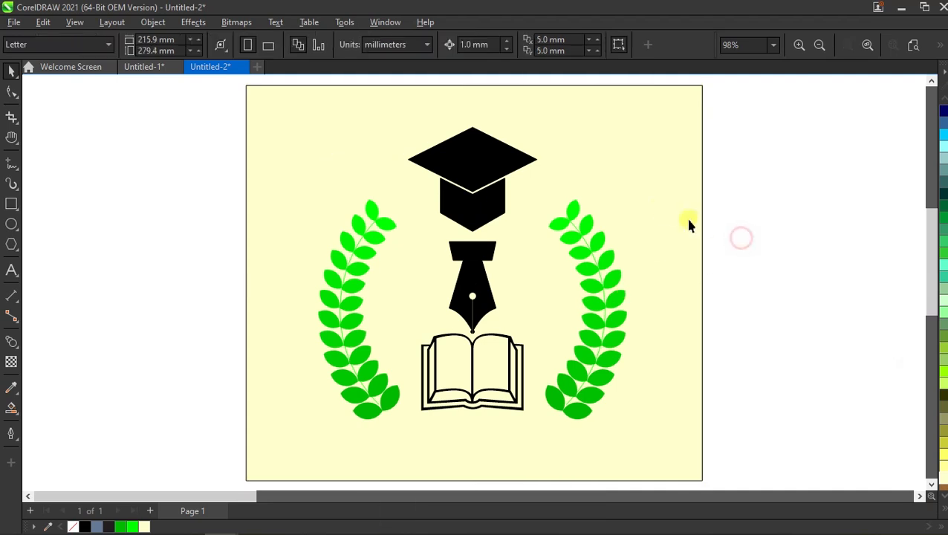
- Remove the outline from the pale yellow background rectangle
click(659, 207)
scroll(945, 113, up, 9)
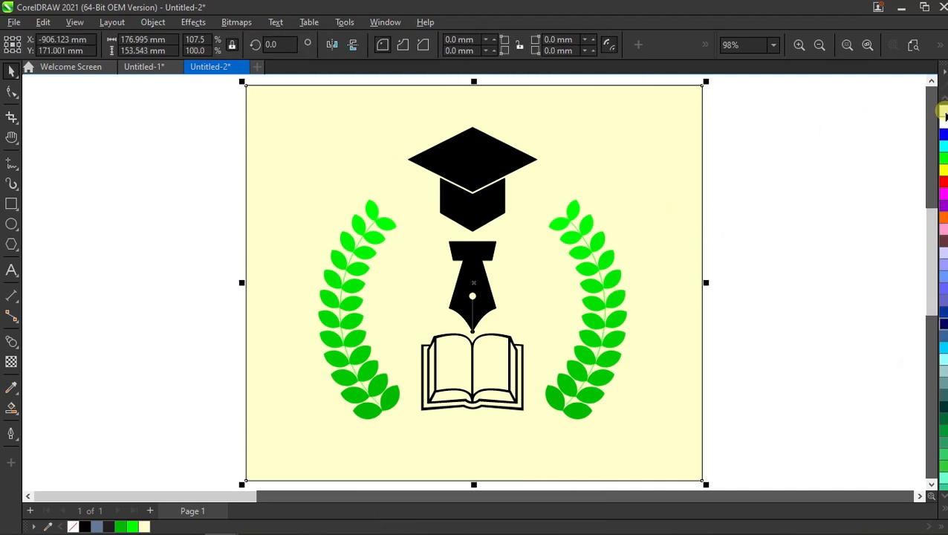
right_click(944, 111)
- Deselect everything and preview the finished logo in full screen
click(797, 148)
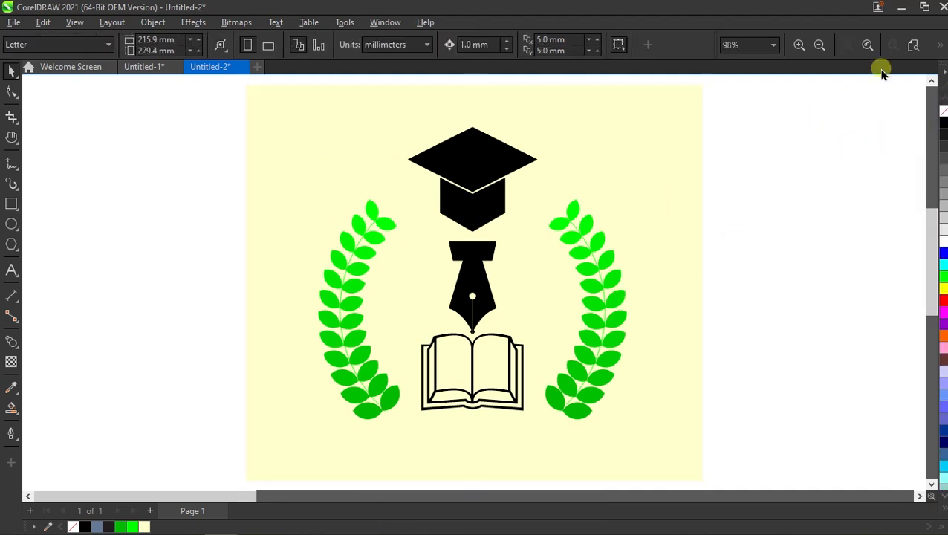
right_click(753, 125)
click(786, 128)
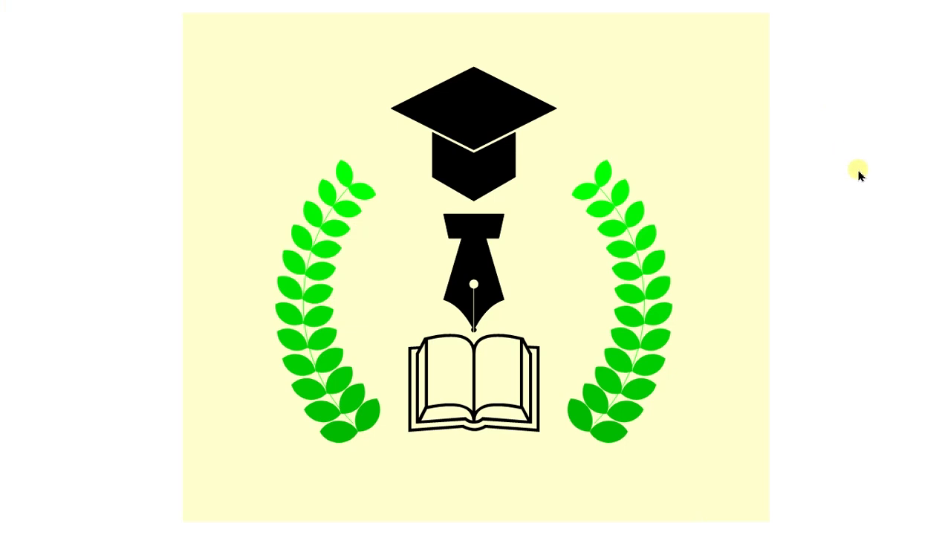